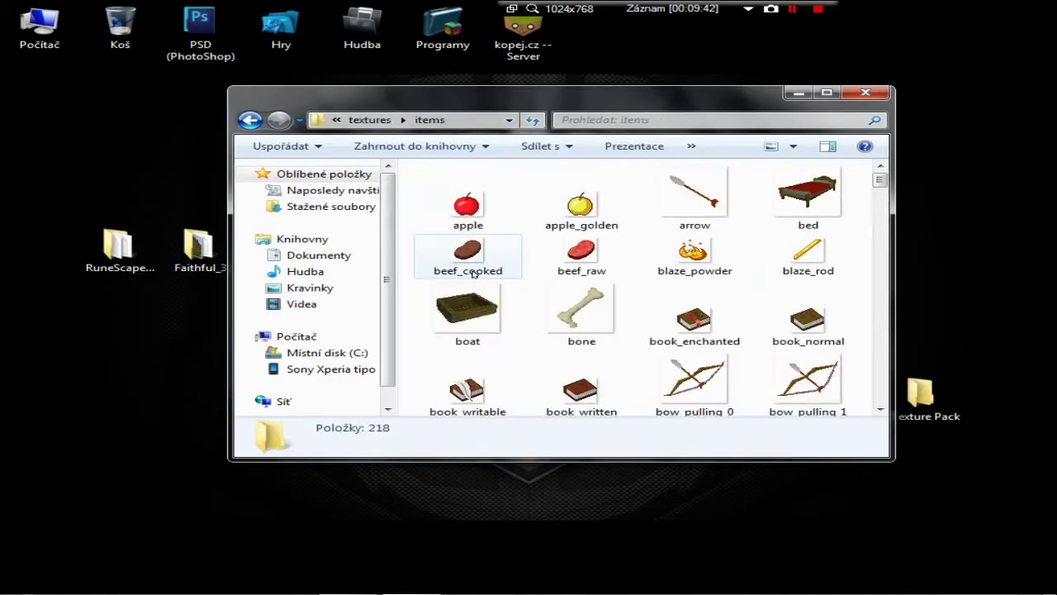
Go from the items folder to the title folder inside textures > gui and select the mojang image
scroll(507, 184, down, 5)
click(250, 121)
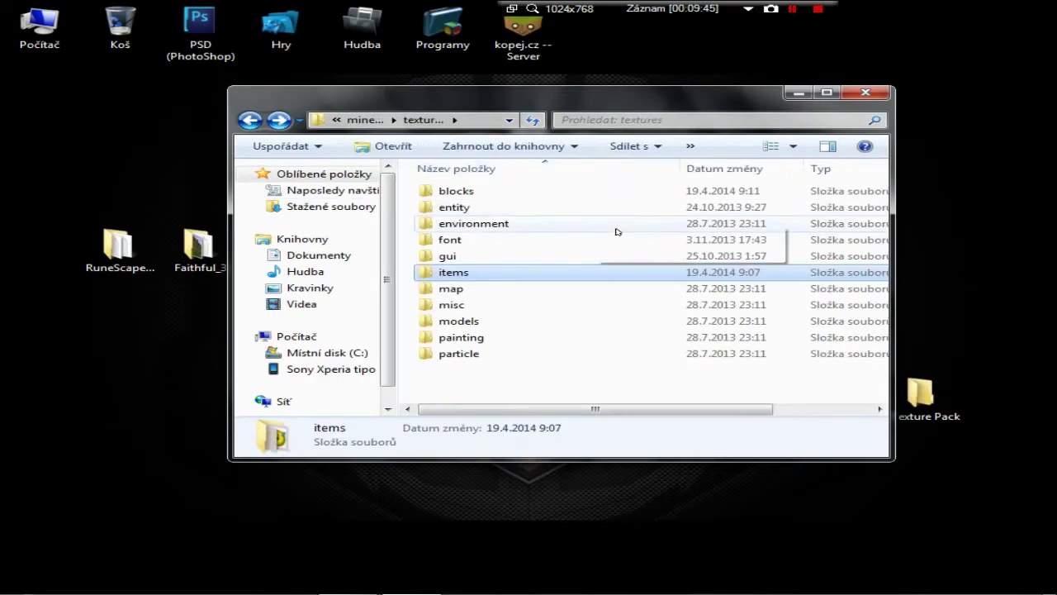
double_click(479, 256)
click(495, 212)
click(623, 230)
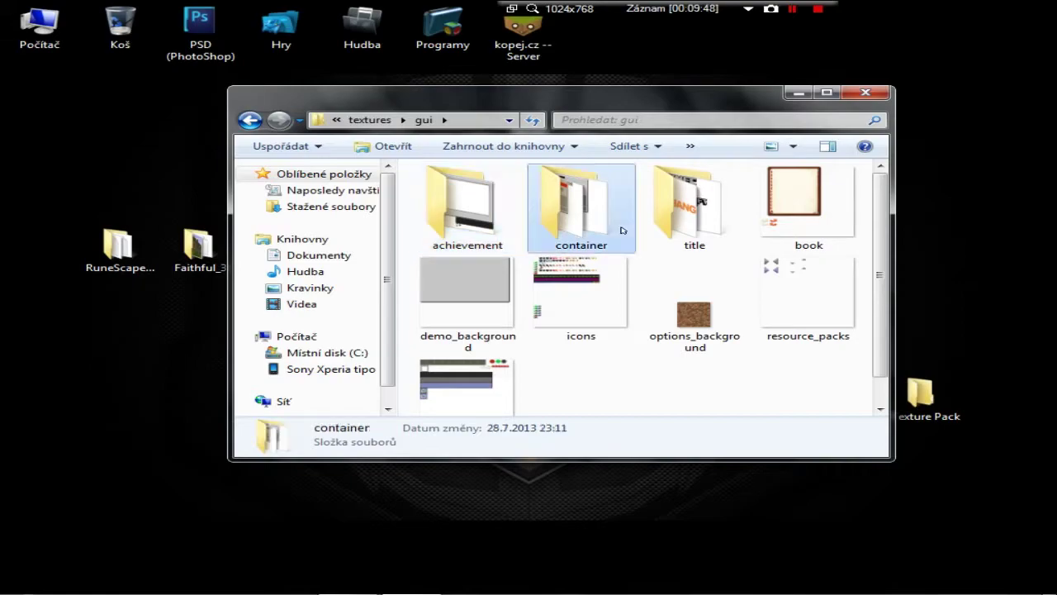
double_click(672, 224)
click(599, 230)
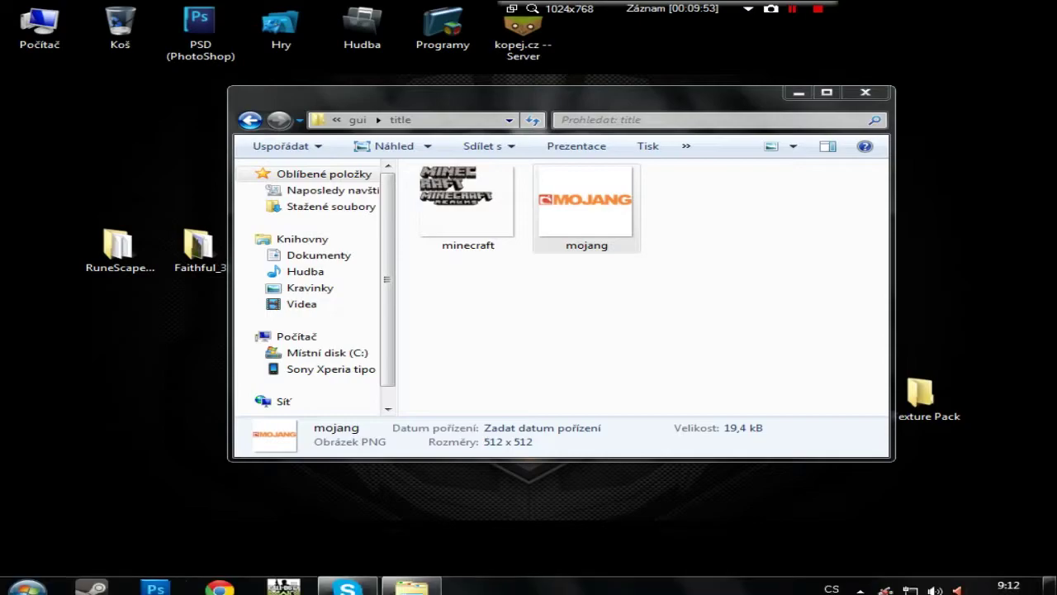
Launch Photoshop CS5 Extended and continue in the trial version
click(154, 580)
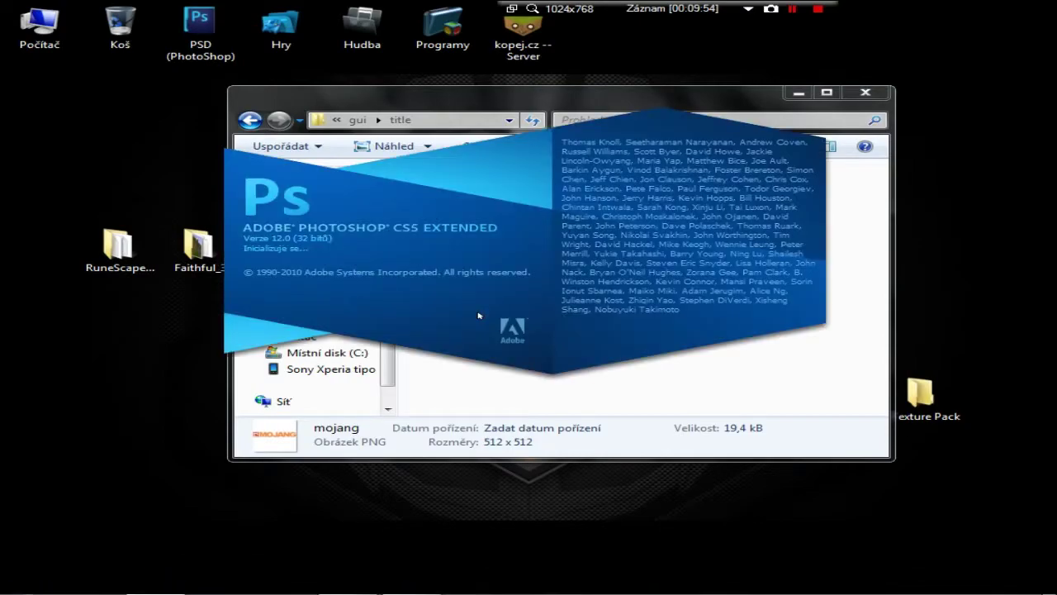
click(592, 387)
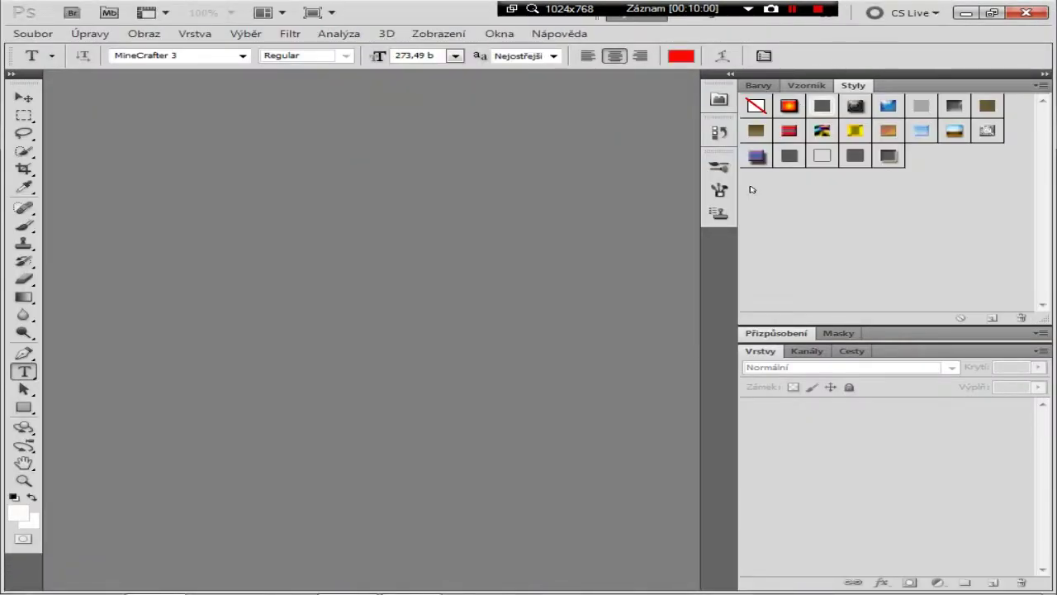
click(965, 10)
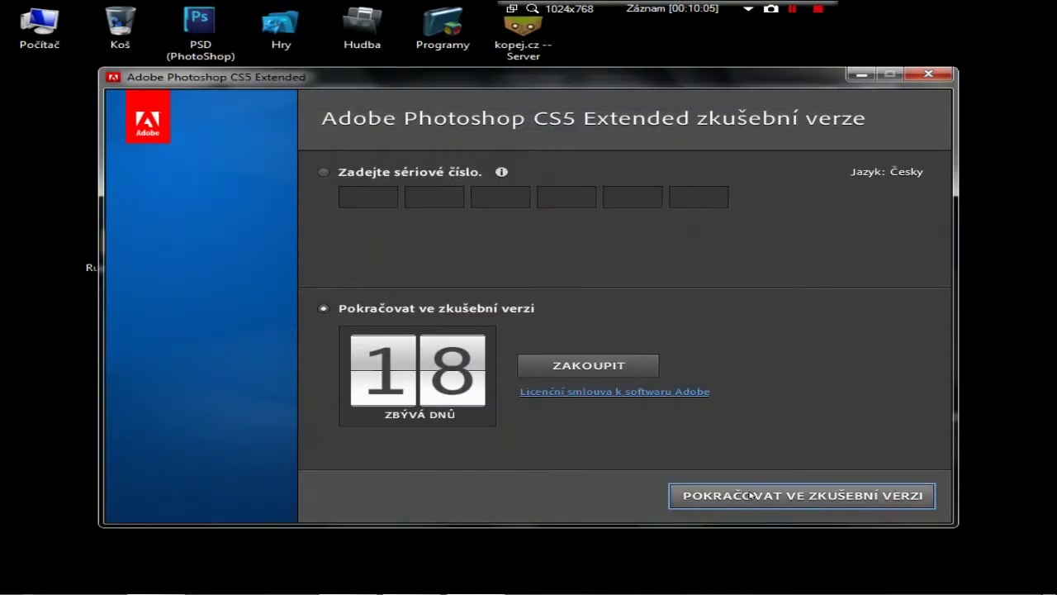
click(801, 496)
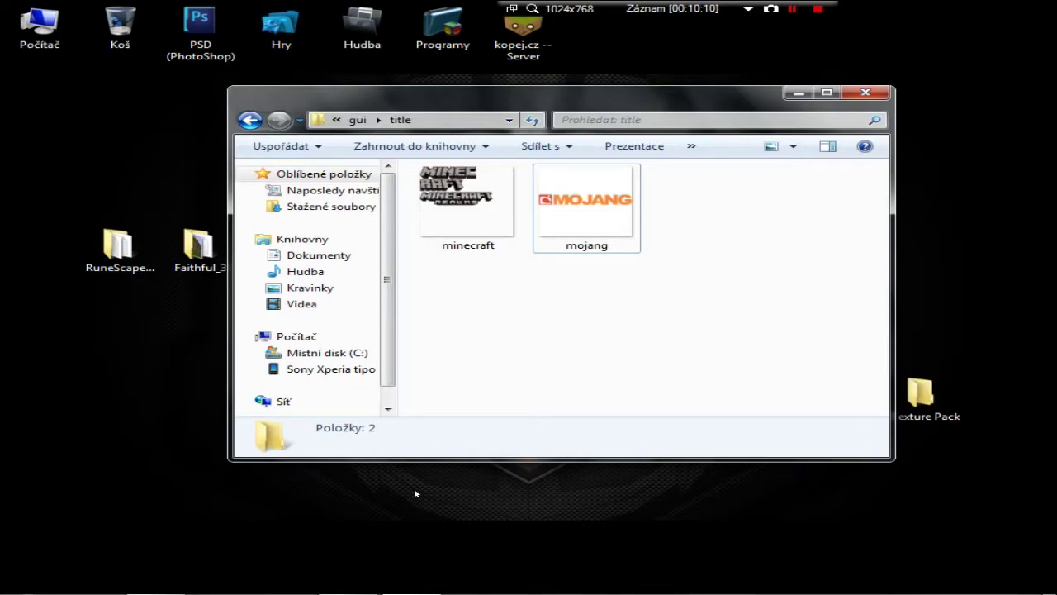
Open the mojang image from the title folder in Photoshop
click(639, 212)
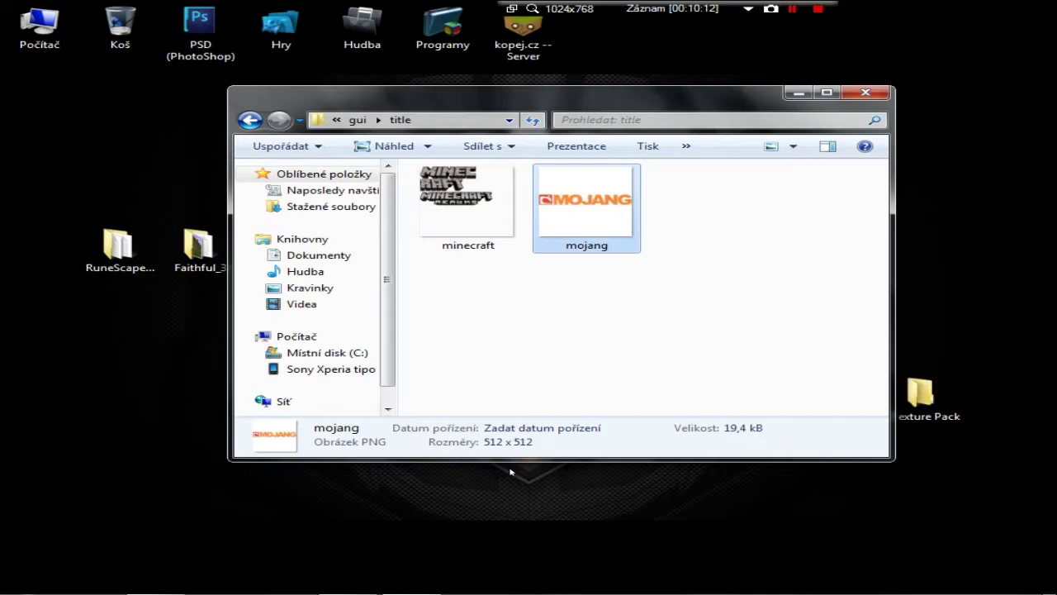
click(499, 207)
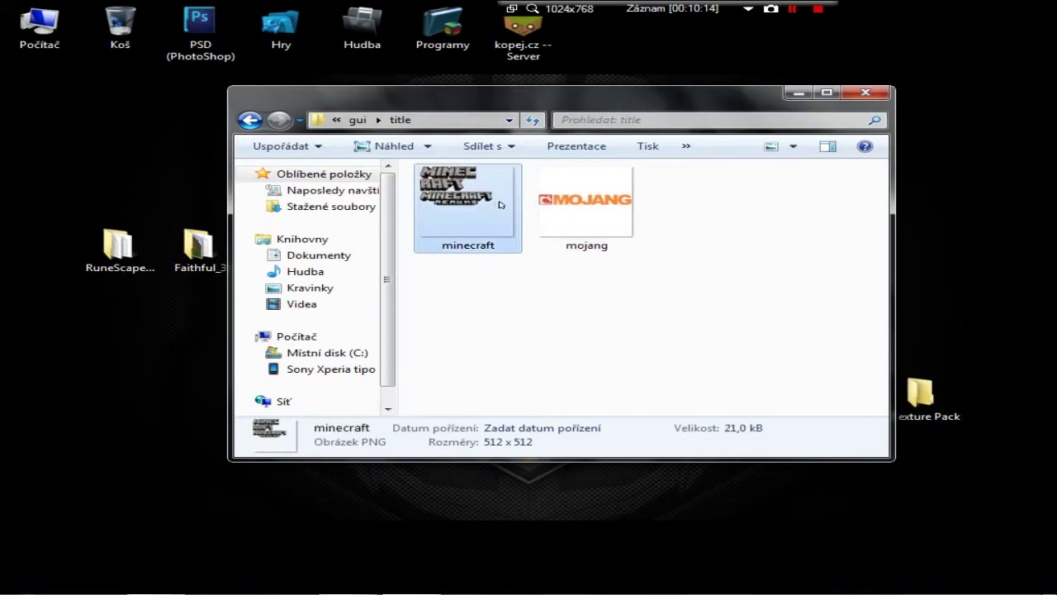
click(614, 221)
drag(590, 198, 360, 284)
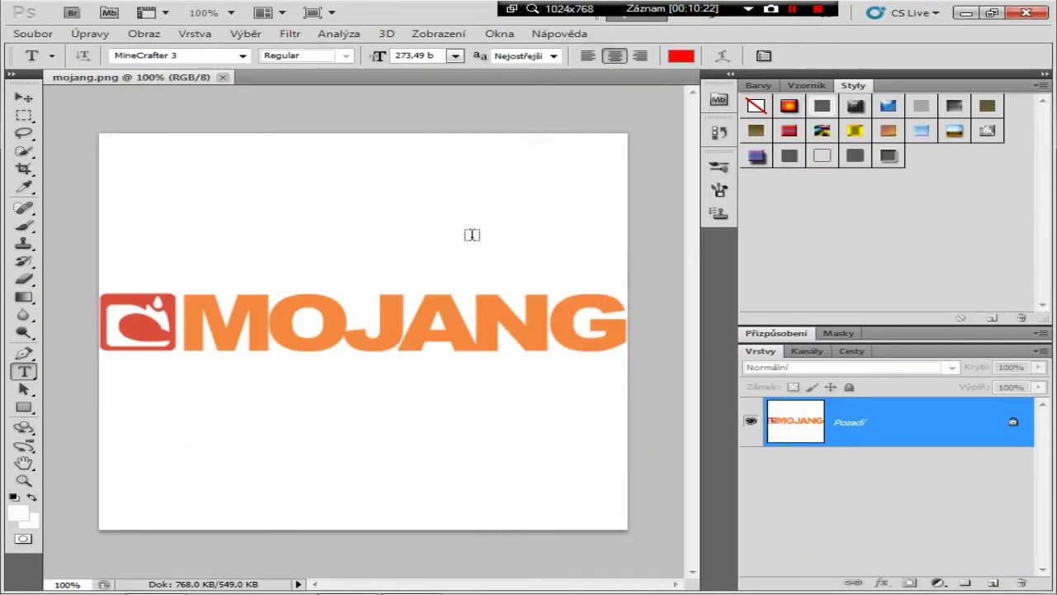
Paint over the whole Mojang logo with the Brush tool at size 45 in the white foreground colour
click(23, 226)
mouse_move(119, 326)
mouse_down()
mouse_move(137, 267)
mouse_move(143, 283)
mouse_up()
mouse_move(79, 354)
mouse_down()
mouse_move(111, 333)
mouse_move(230, 367)
mouse_move(93, 282)
mouse_move(243, 297)
mouse_move(355, 369)
mouse_move(434, 328)
mouse_move(251, 314)
mouse_move(298, 308)
mouse_move(181, 345)
mouse_move(67, 341)
mouse_move(137, 338)
mouse_up()
mouse_move(574, 308)
mouse_down()
mouse_move(654, 300)
mouse_move(399, 352)
mouse_up()
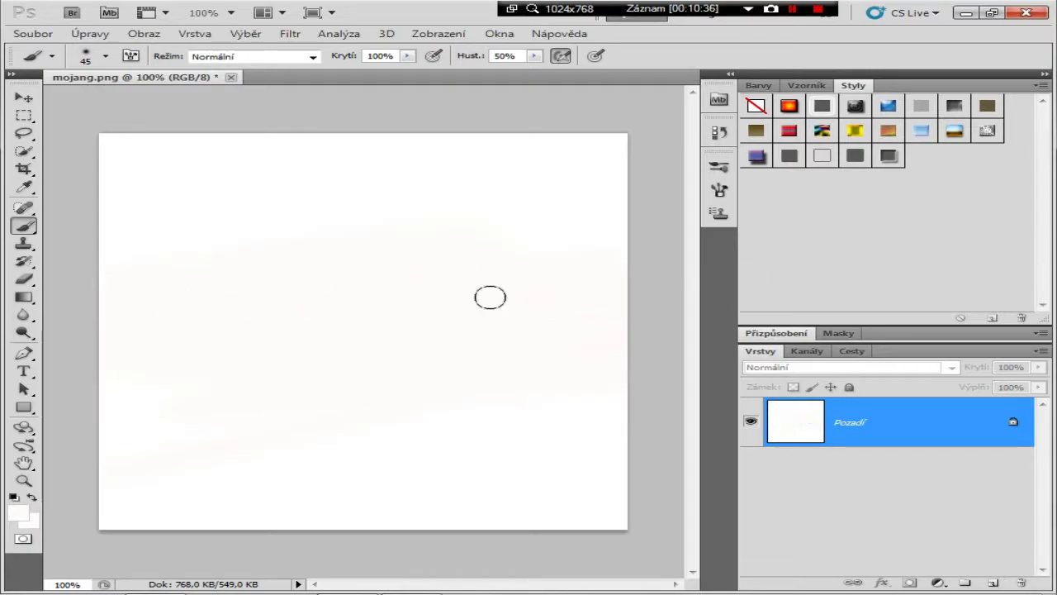
Place the K-logo-instagram-1024x1024 image from the Kravinky library into the mojang.png document at 37.51% scale
mouse_move(644, 590)
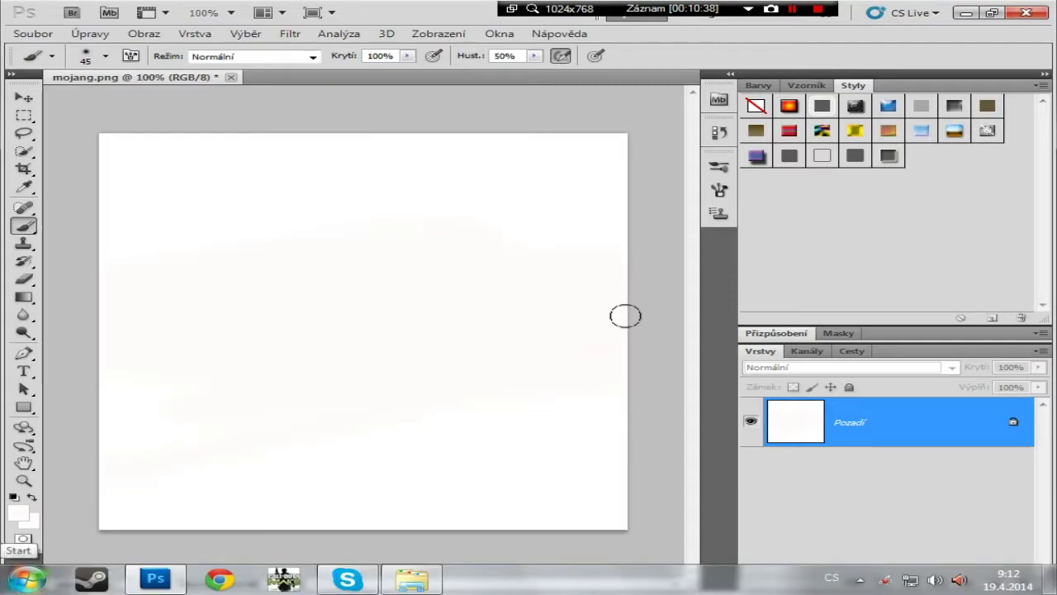
key(super)
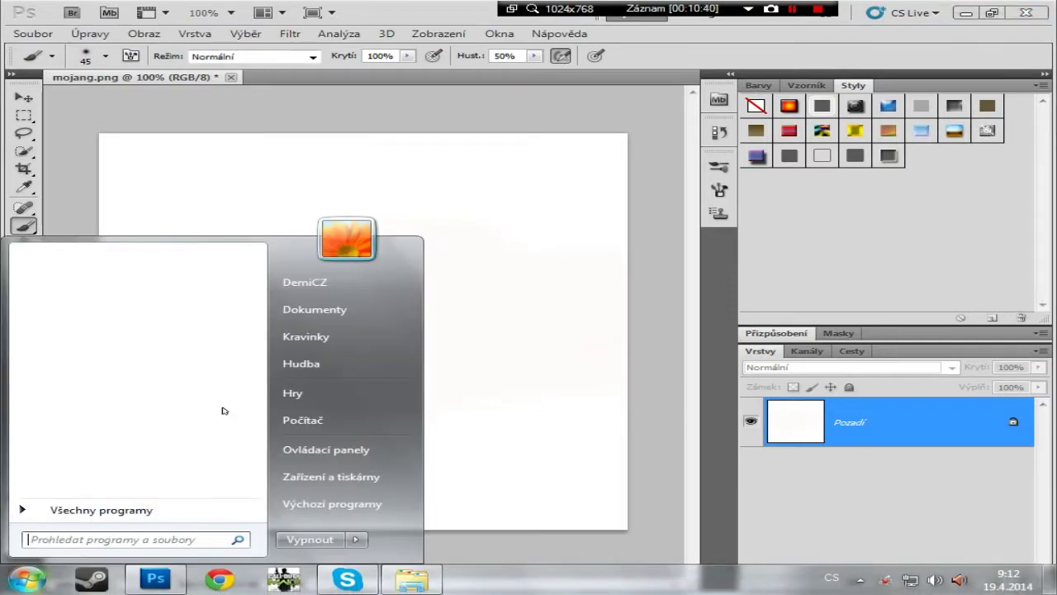
click(306, 336)
drag(607, 368, 181, 366)
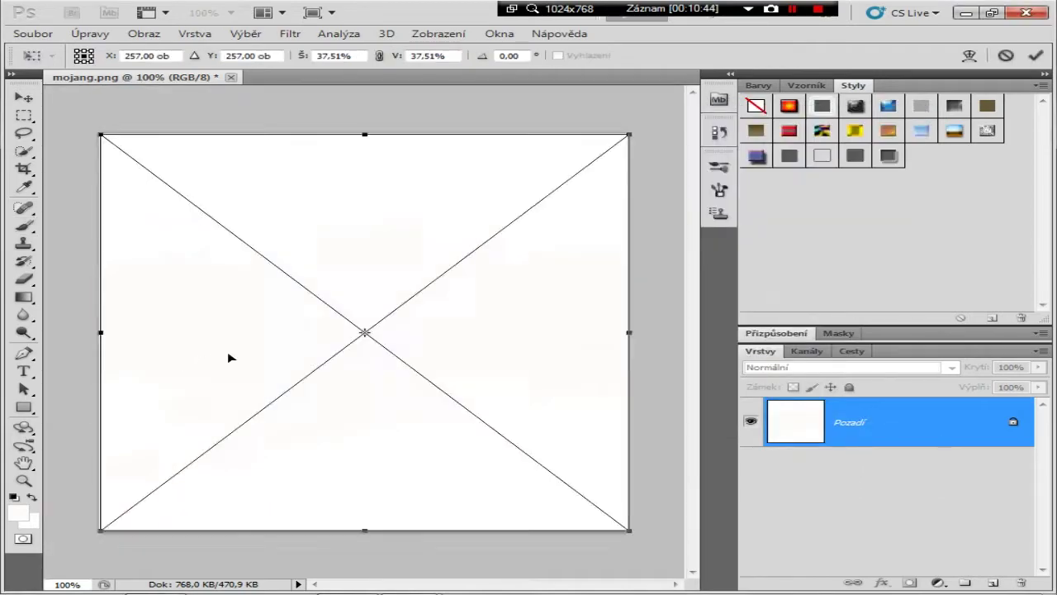
key(Return)
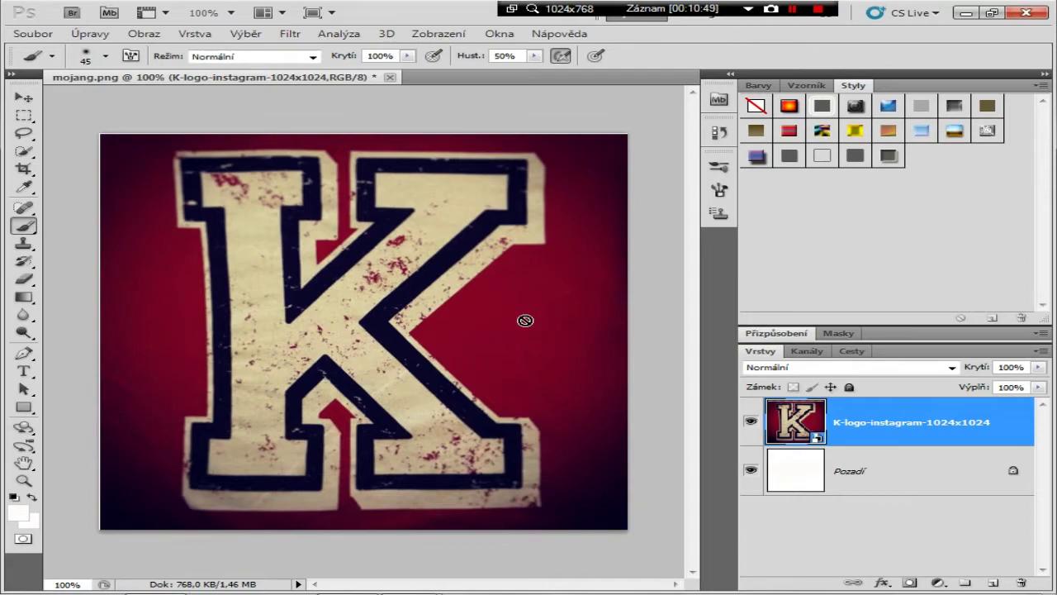
Hide the placed K logo layer and place a second copy scaled to 37.43% wide by 37.58% high
click(750, 422)
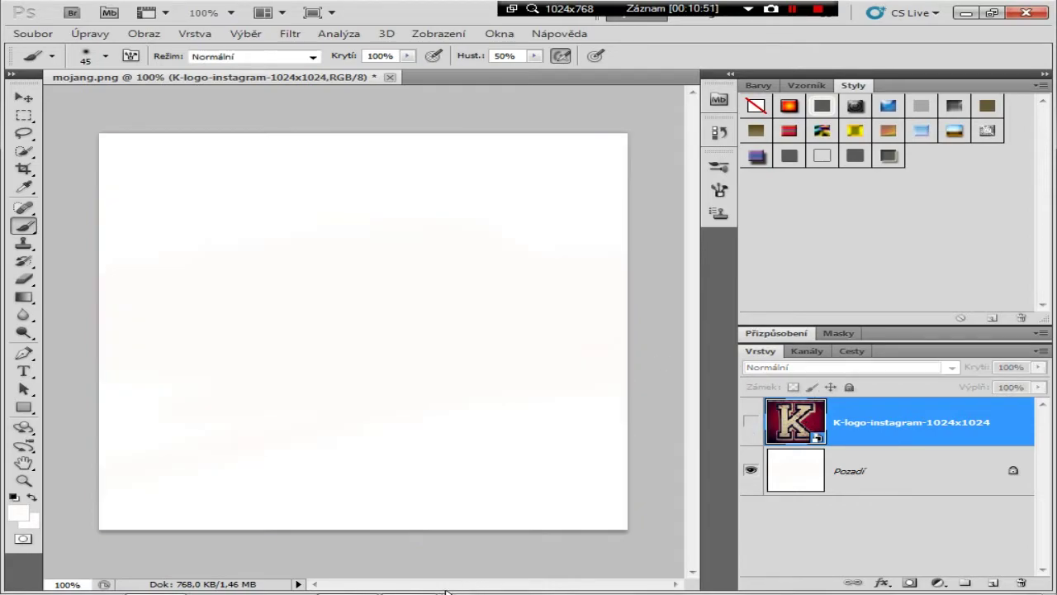
mouse_move(433, 580)
click(522, 490)
drag(604, 355, 201, 354)
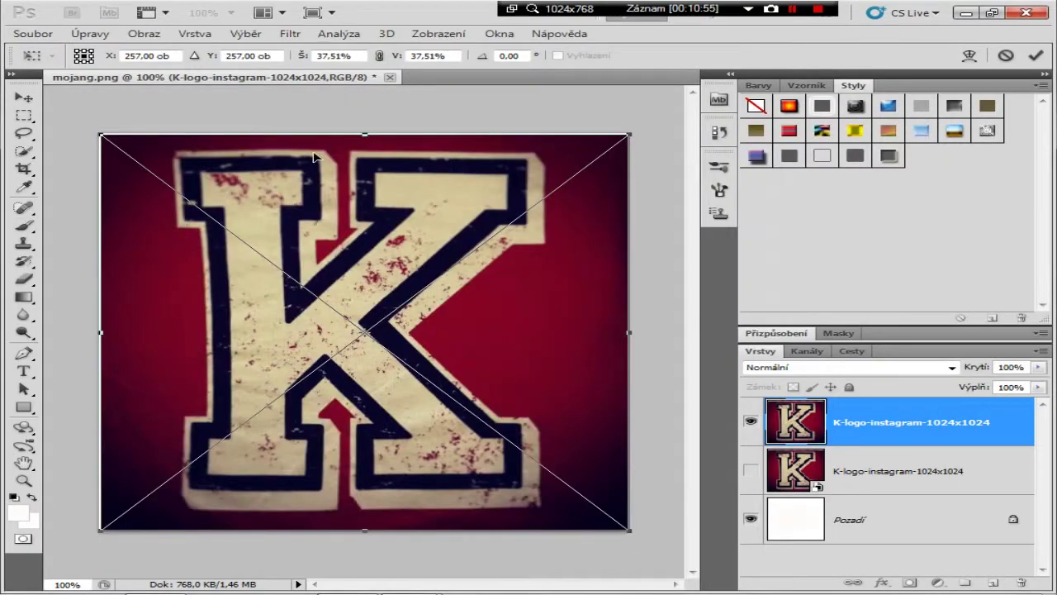
drag(638, 128, 636, 126)
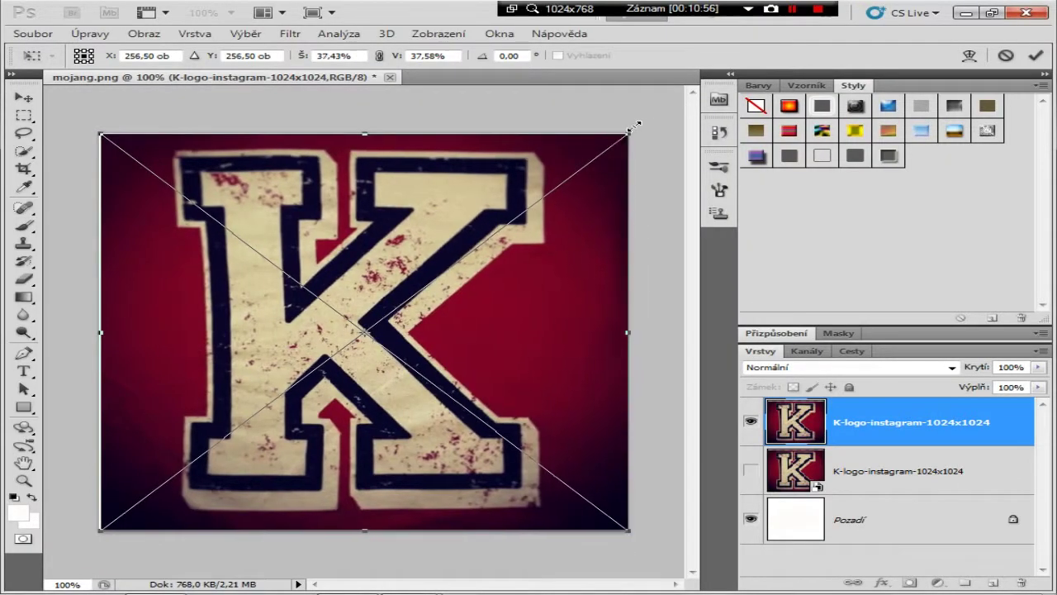
key(Return)
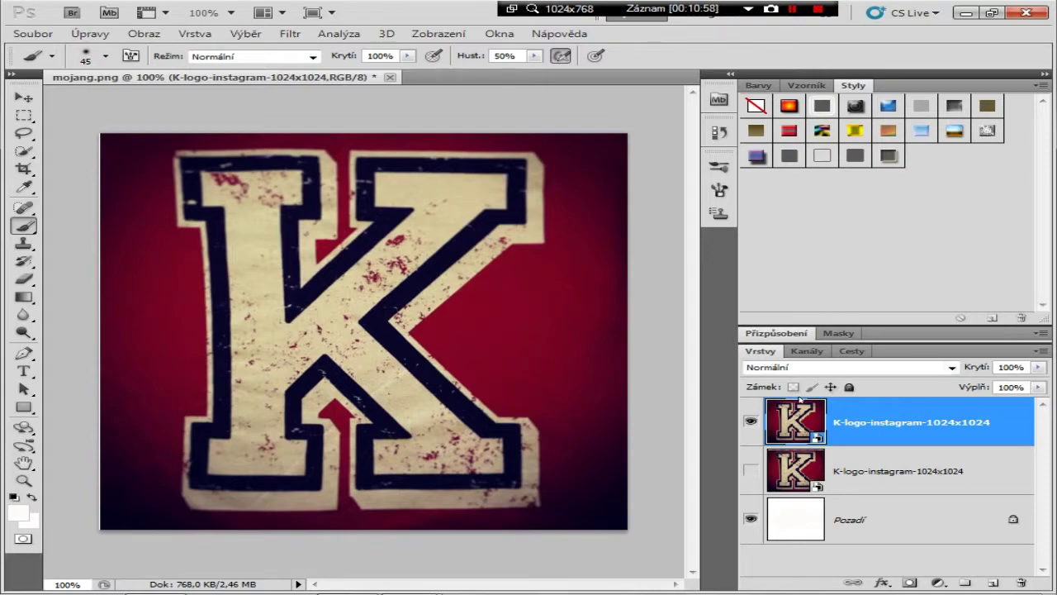
Hide the second K logo layer and place another copy, stretched past the canvas edges to 39.26% width and 38.09% height
click(751, 422)
mouse_move(409, 578)
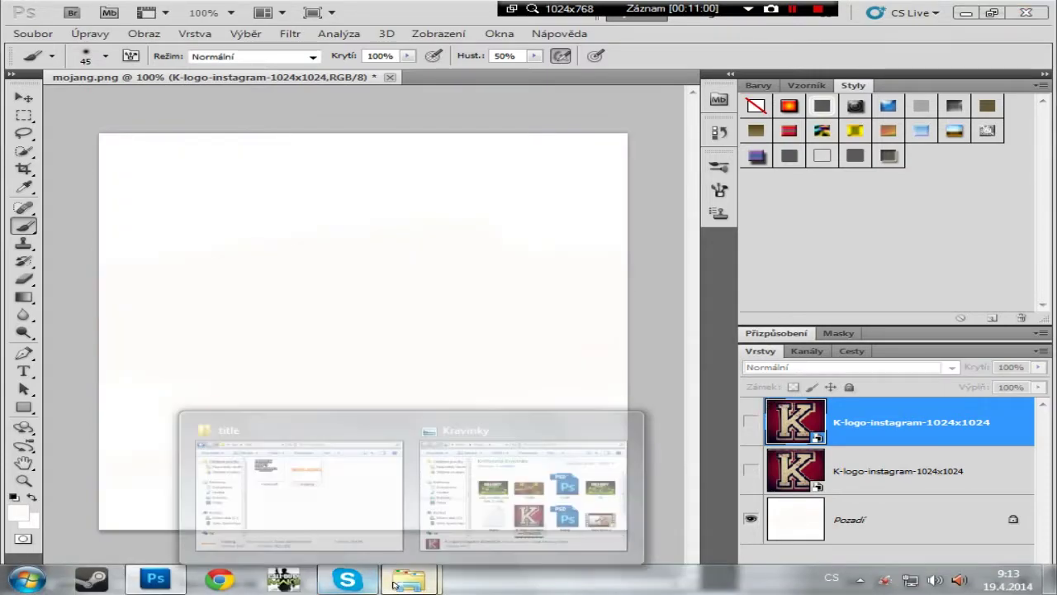
click(523, 485)
drag(594, 367, 146, 410)
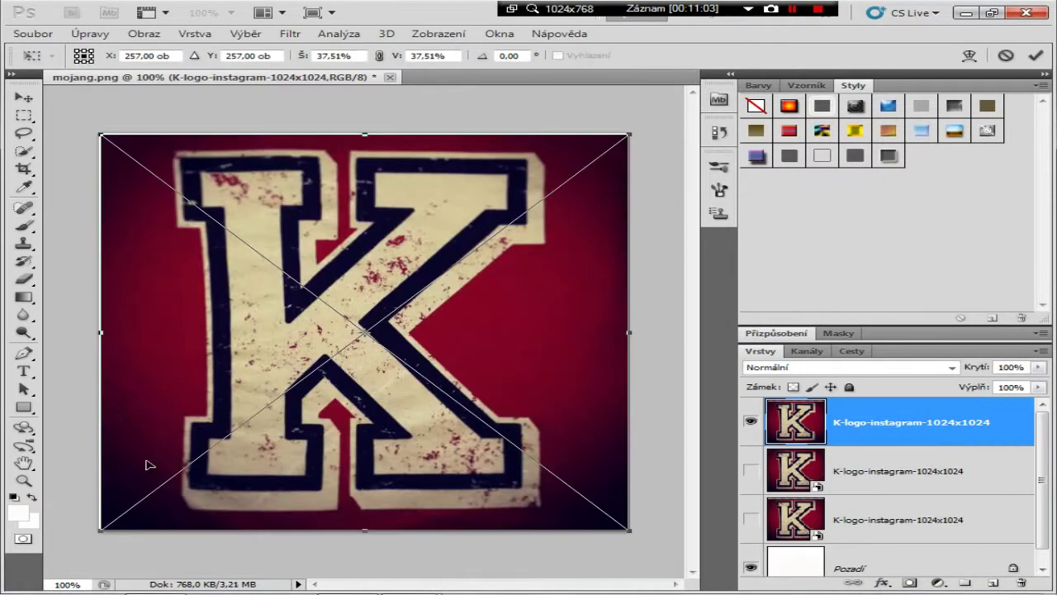
drag(98, 529, 85, 532)
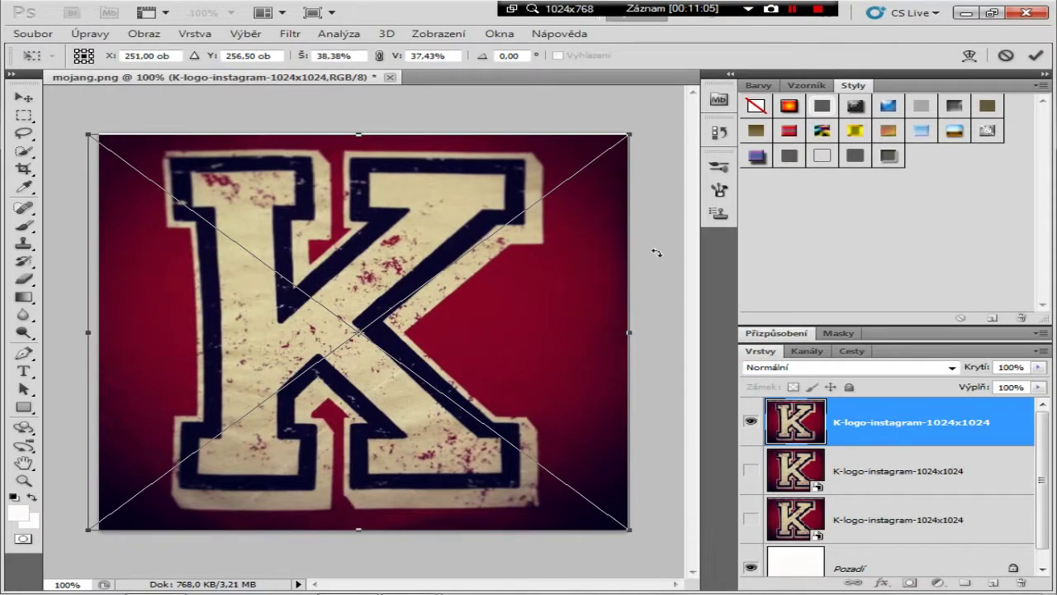
drag(631, 134, 641, 124)
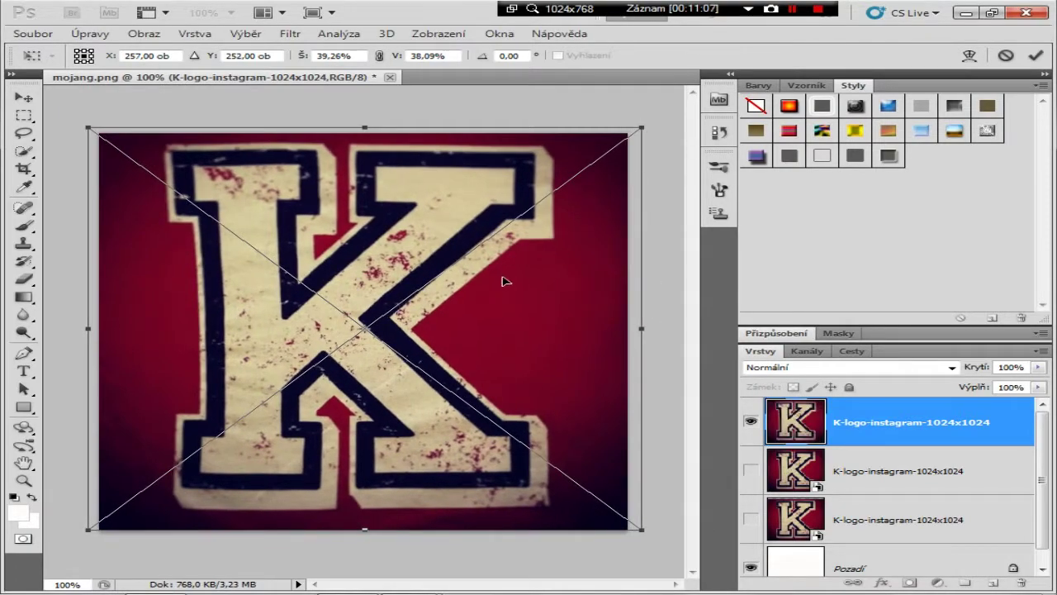
key(Return)
Save the image as PNG over the existing mojang.png in the title folder, and return to that folder
click(16, 33)
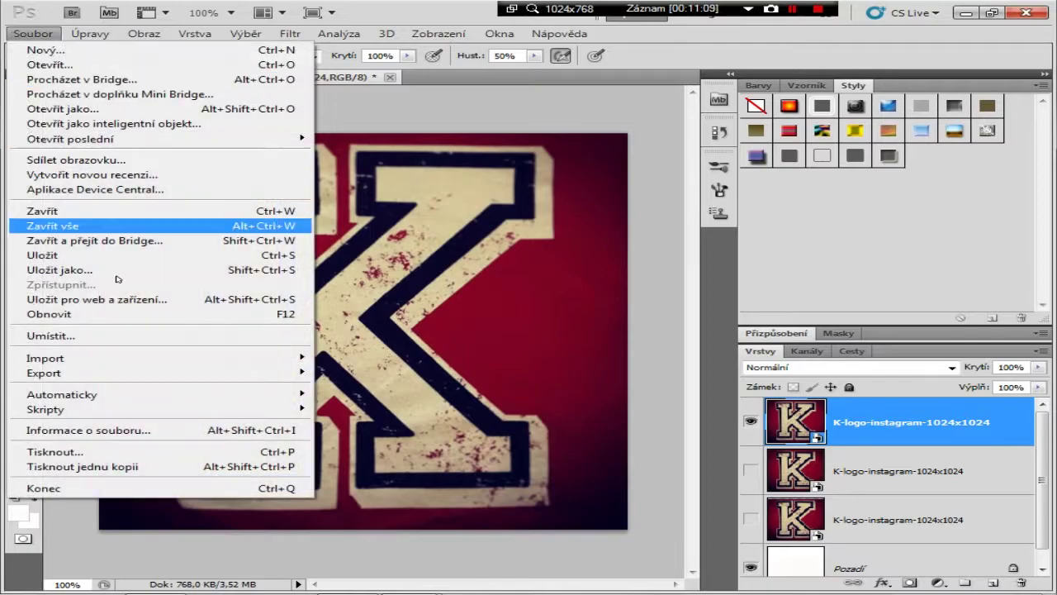
click(66, 271)
click(533, 336)
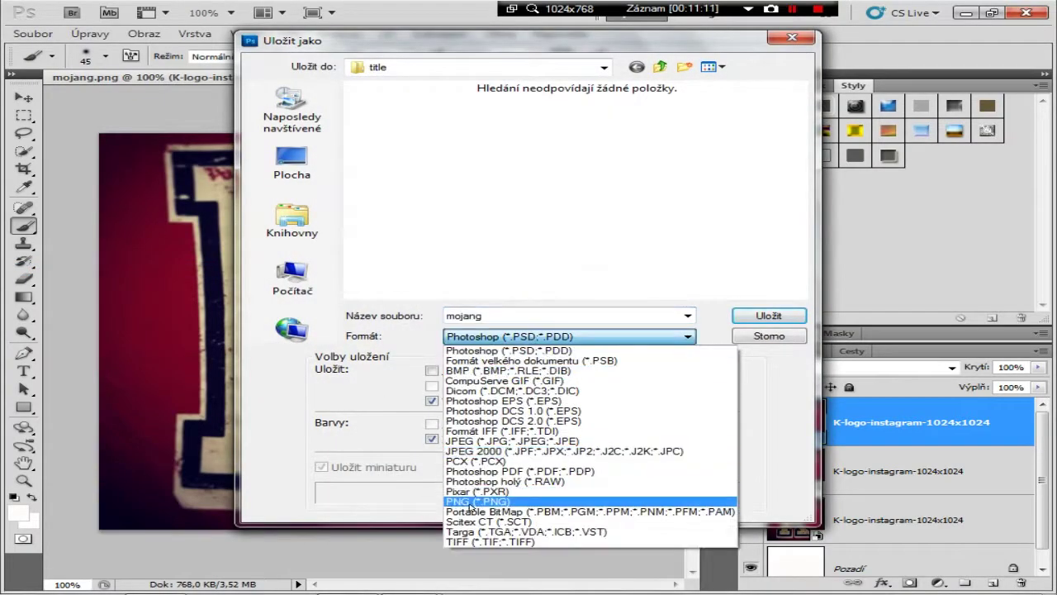
click(495, 482)
click(760, 318)
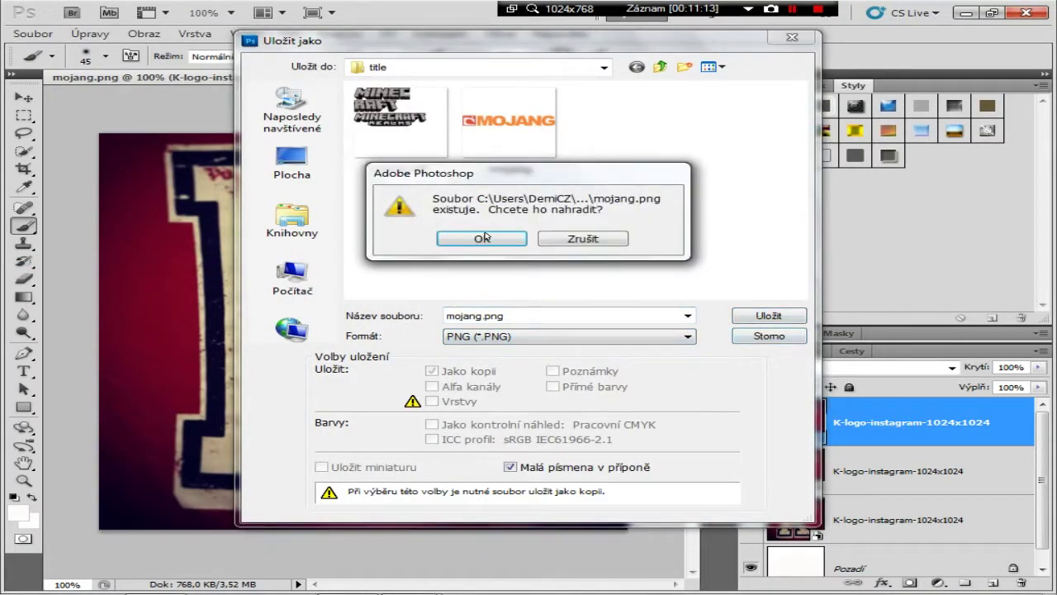
click(485, 236)
key(Return)
click(966, 13)
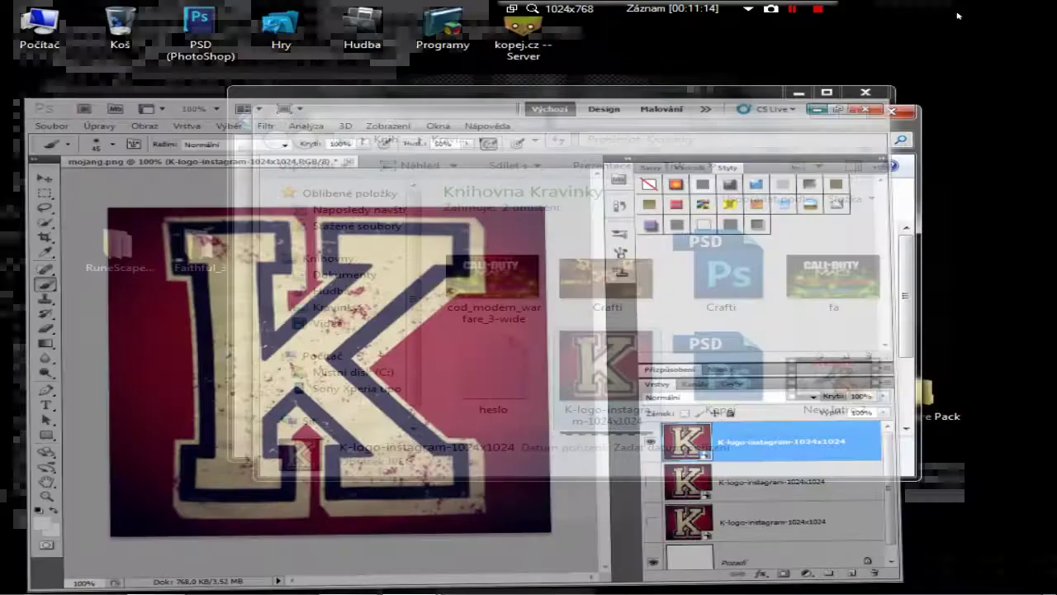
click(764, 97)
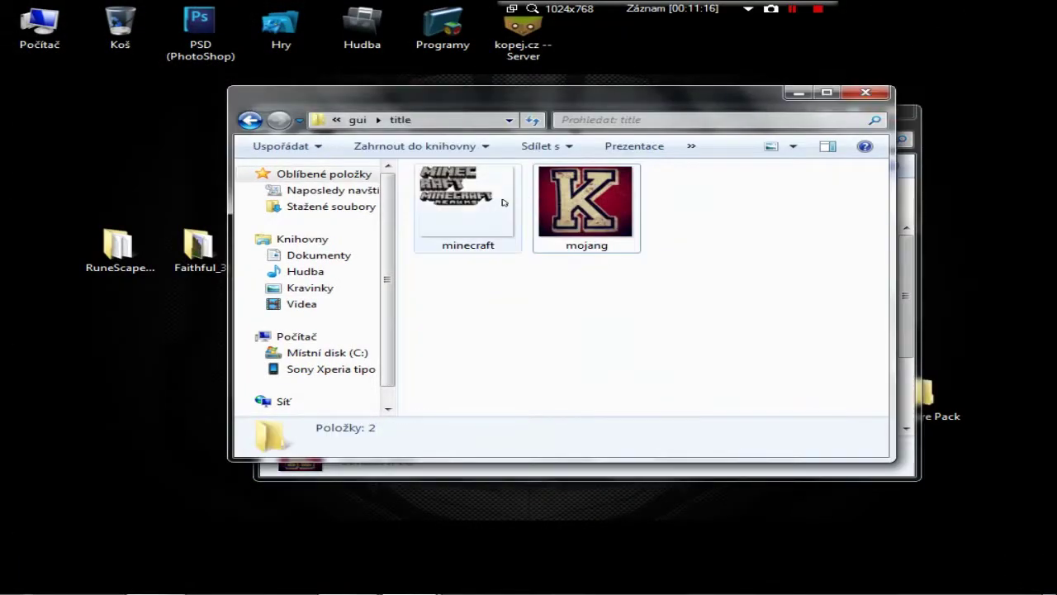
Open the creative_inventory folder inside gui > container and select the tab_inventory, tab_item_search and tab_items images
click(249, 121)
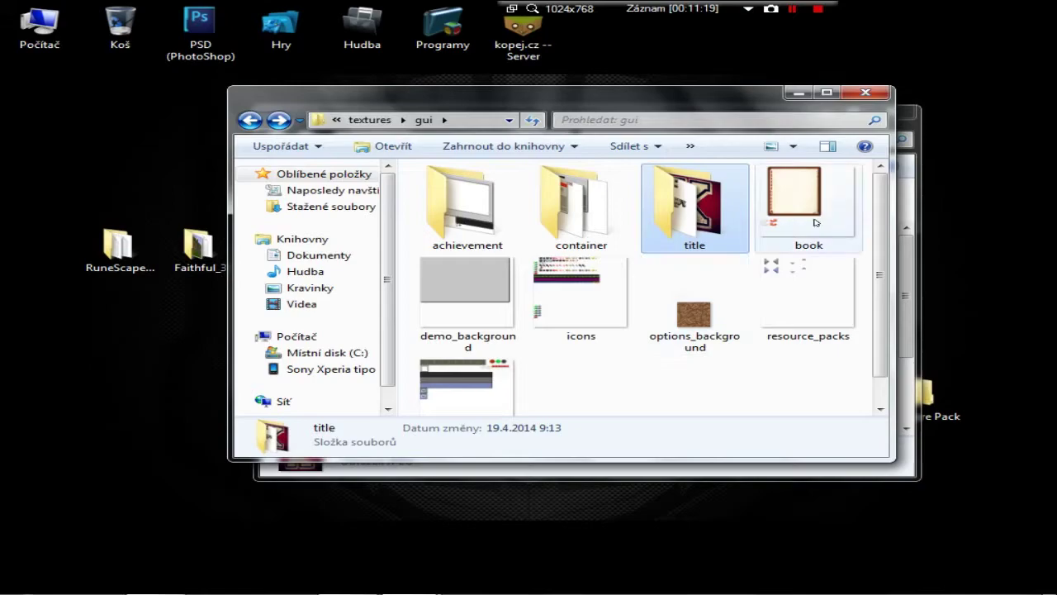
double_click(529, 223)
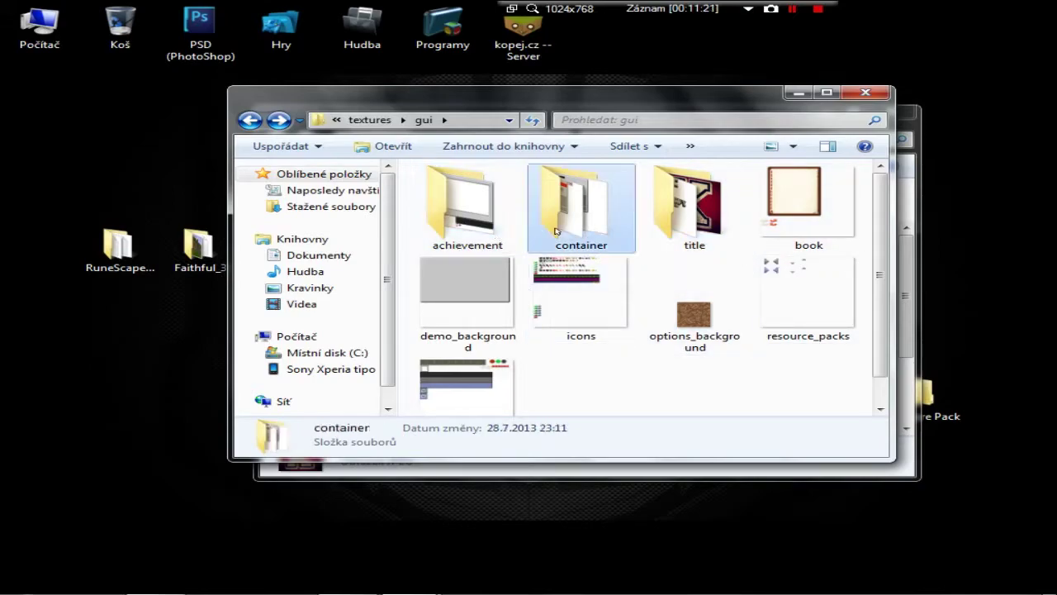
double_click(475, 217)
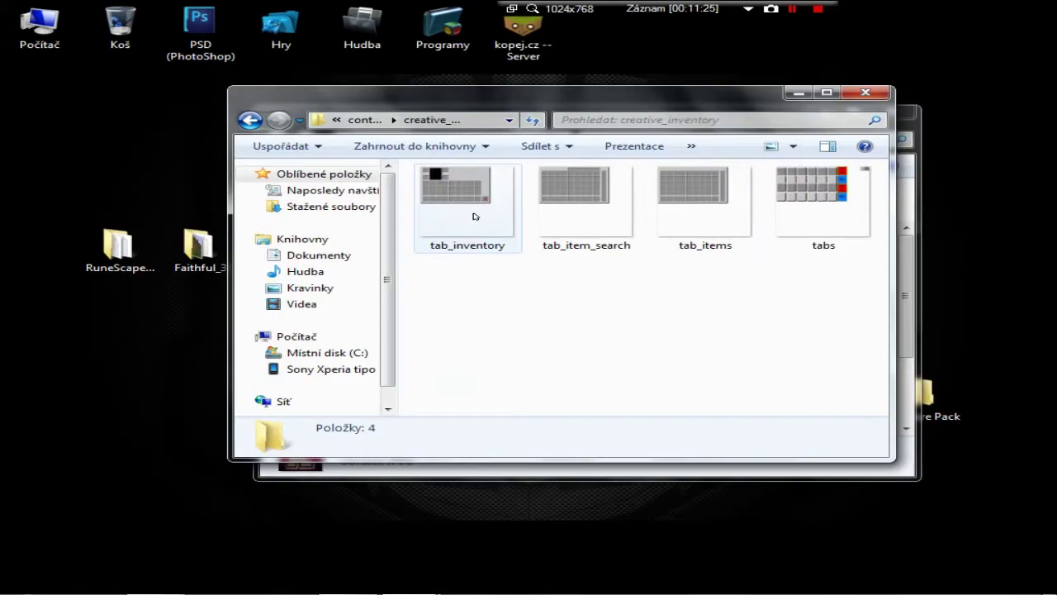
click(475, 216)
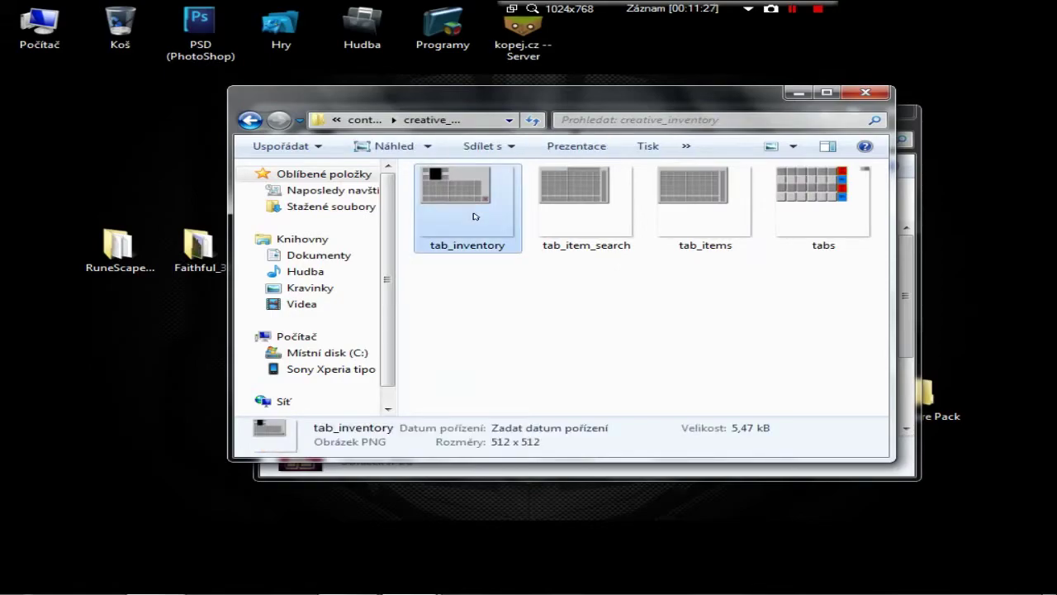
drag(718, 294, 402, 166)
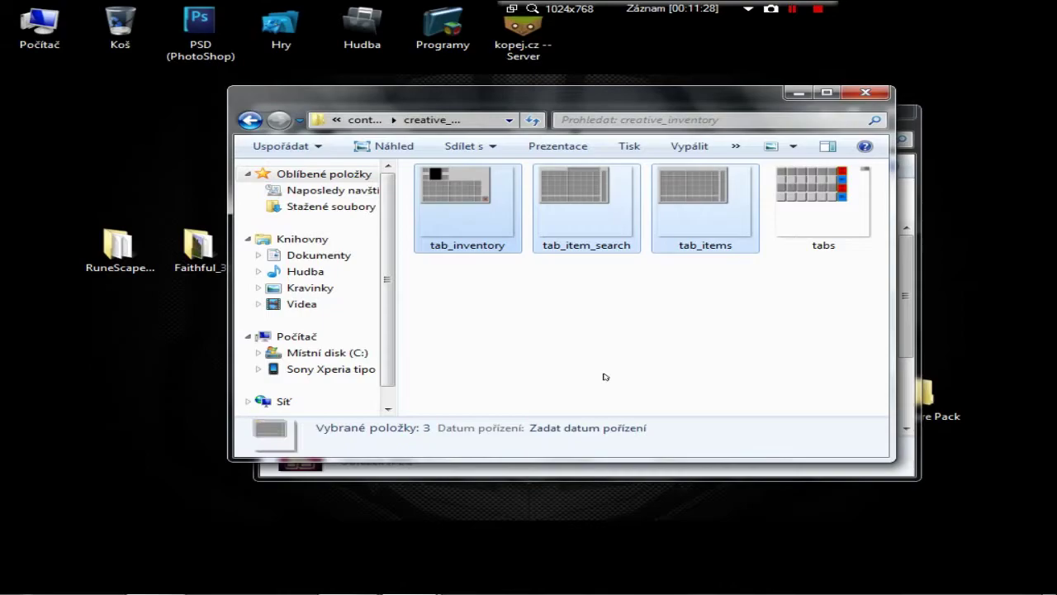
drag(740, 317, 587, 194)
drag(483, 161, 480, 162)
Switch to Chrome, open Google and search for "logo creator free"
click(157, 578)
click(173, 578)
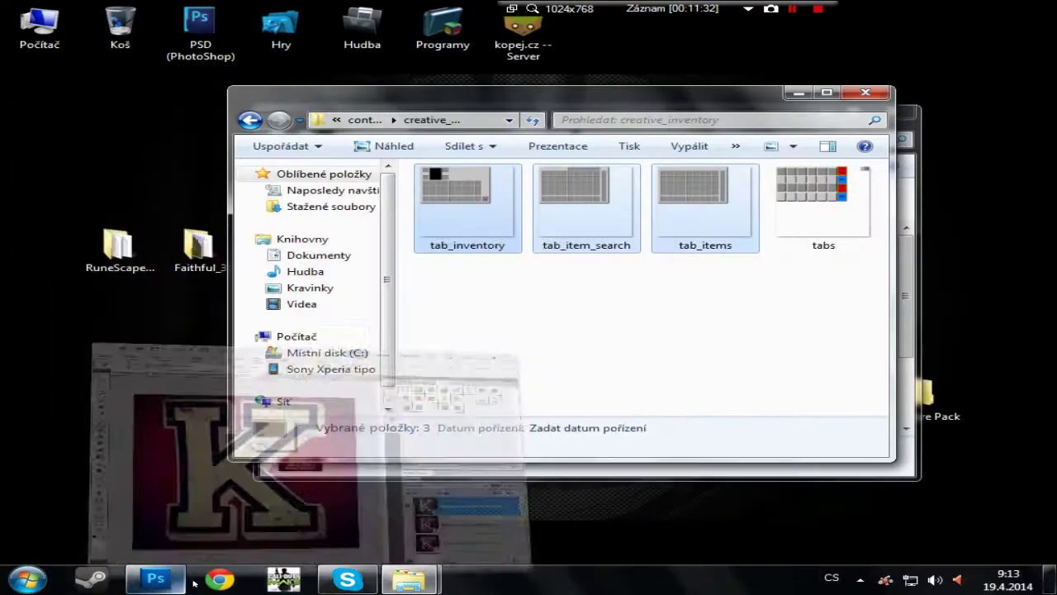
click(204, 584)
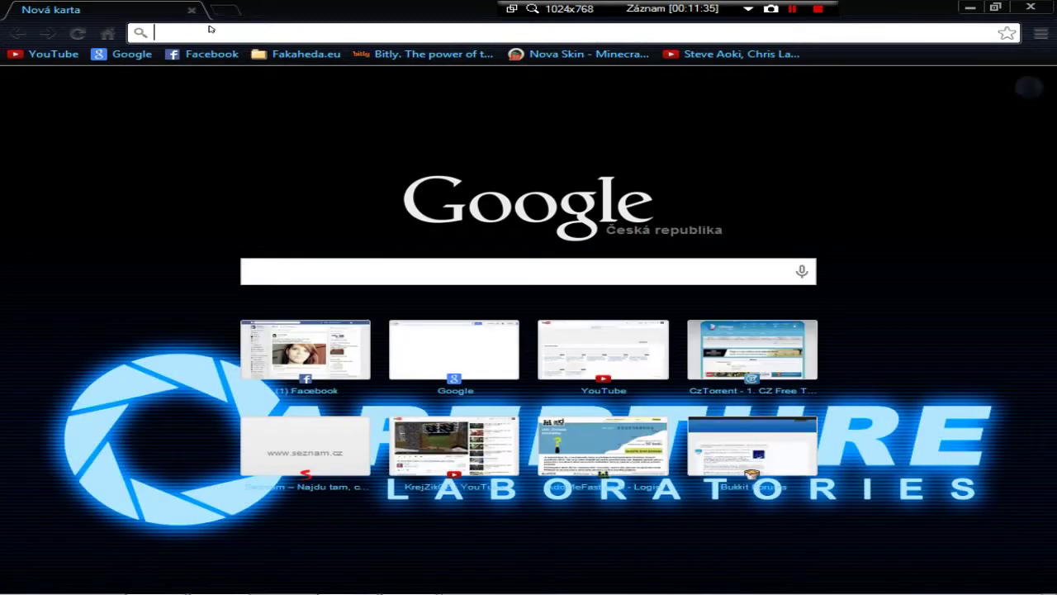
click(128, 53)
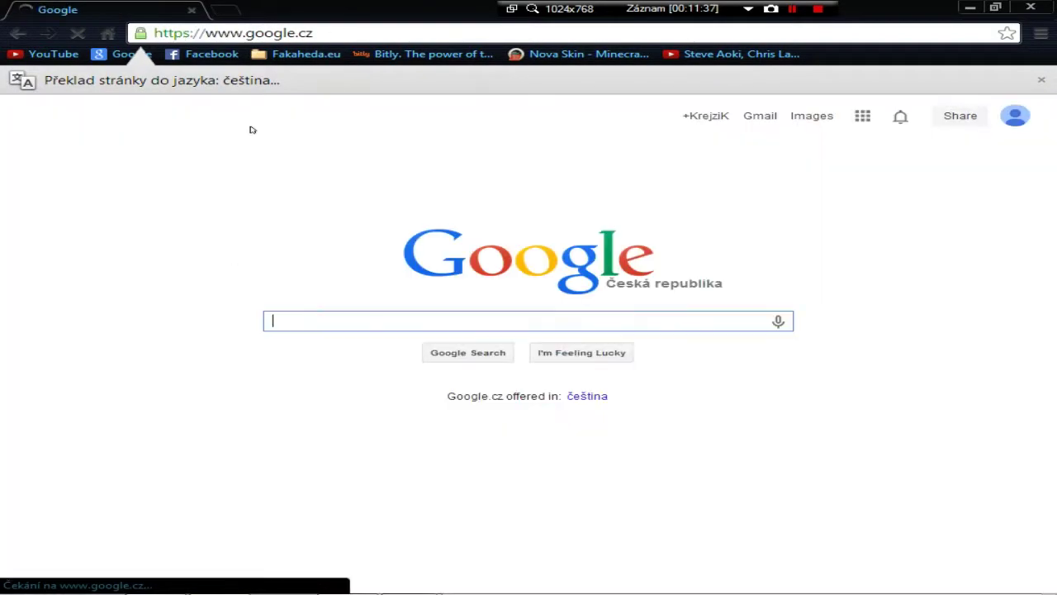
text(l)
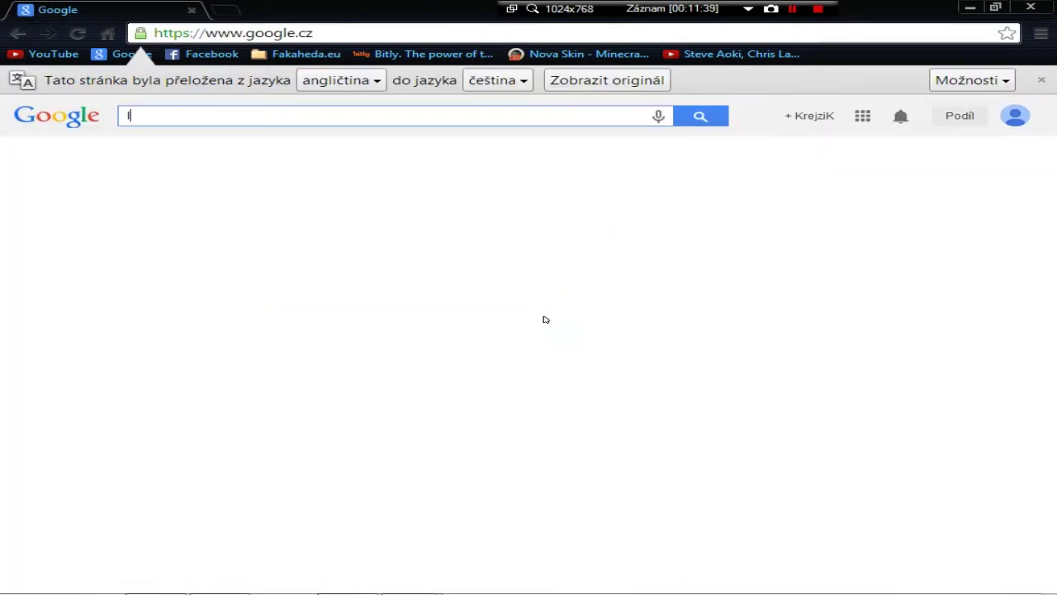
text(ogo cre)
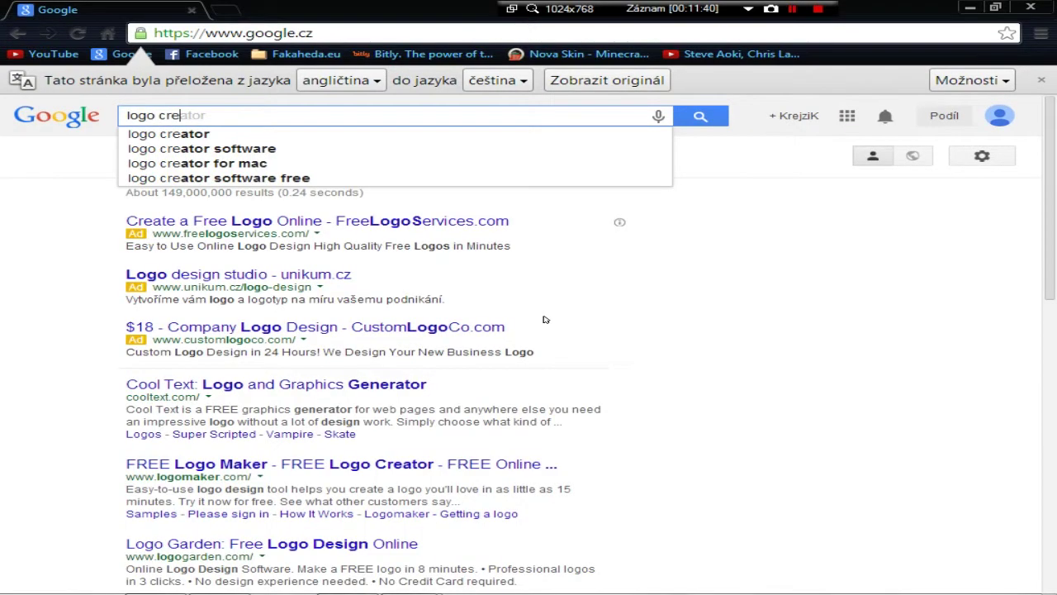
text(ator free)
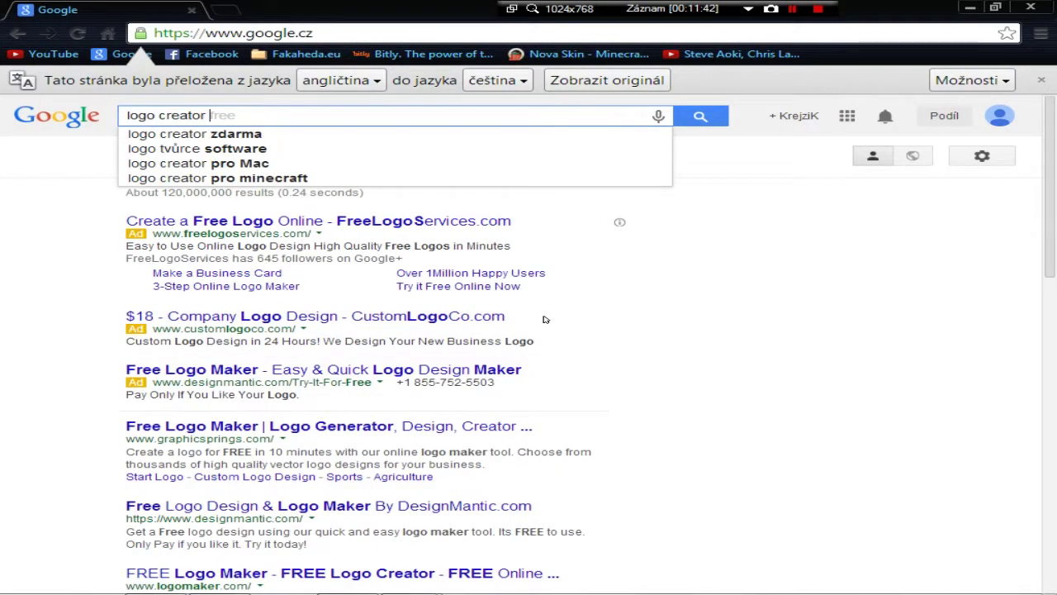
key(Return)
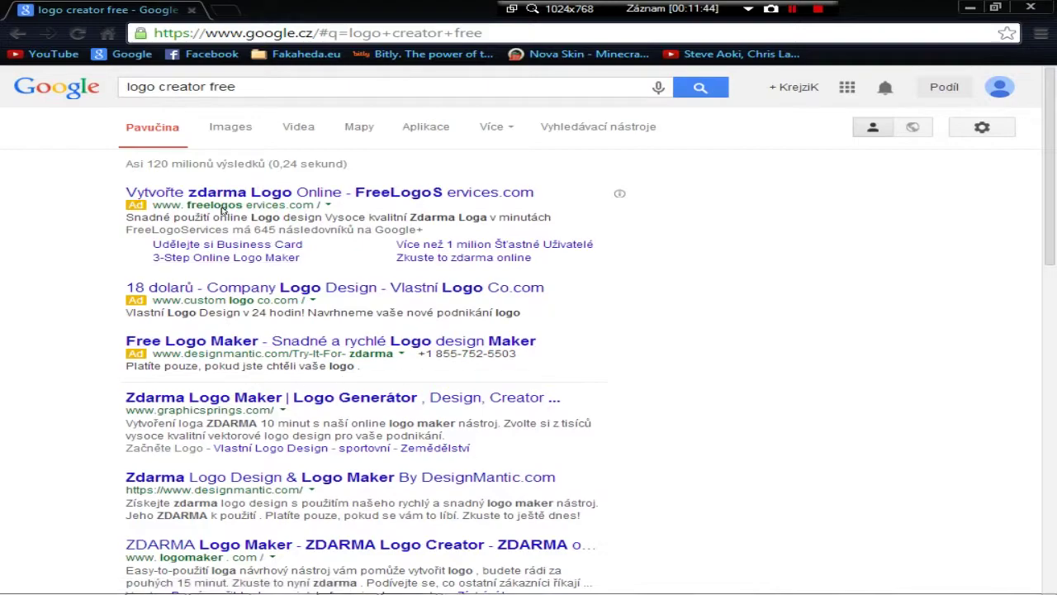
Check the GraphicSprings and LogoMaker search results in separate tabs, closing each one after viewing it
middle_click(176, 399)
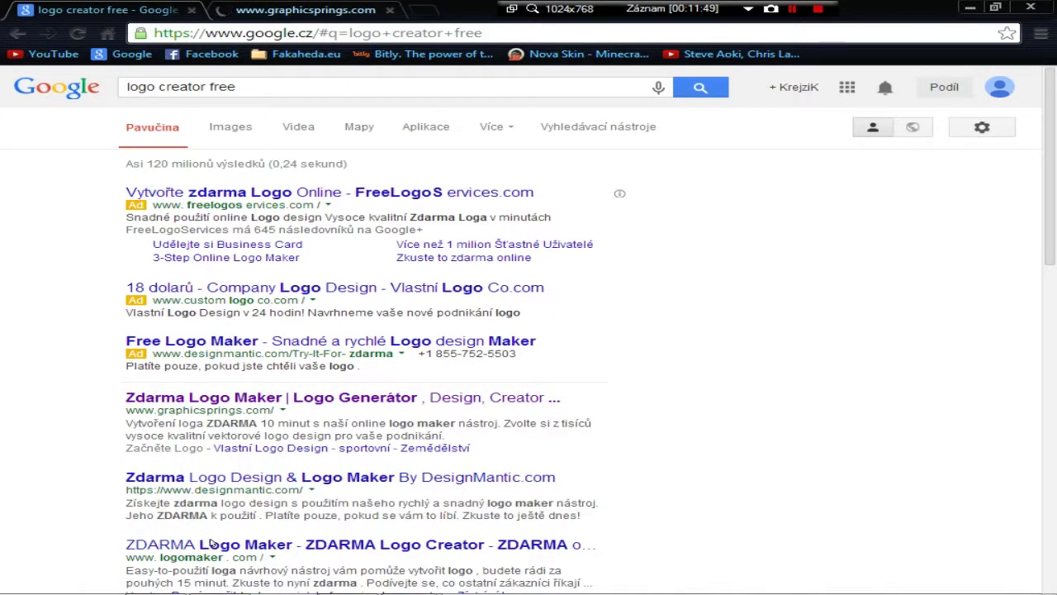
click(364, 9)
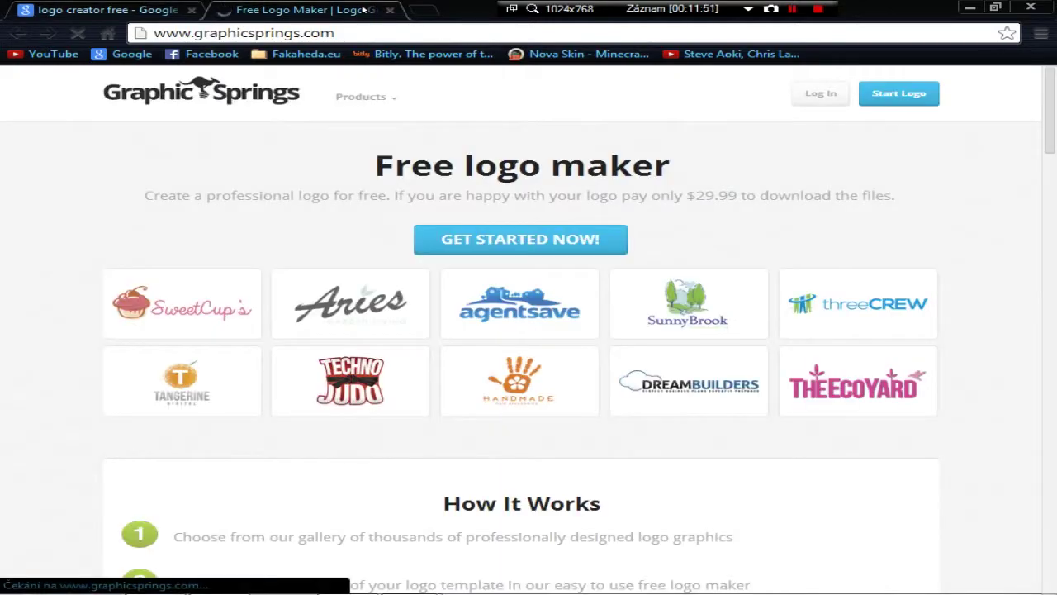
click(389, 10)
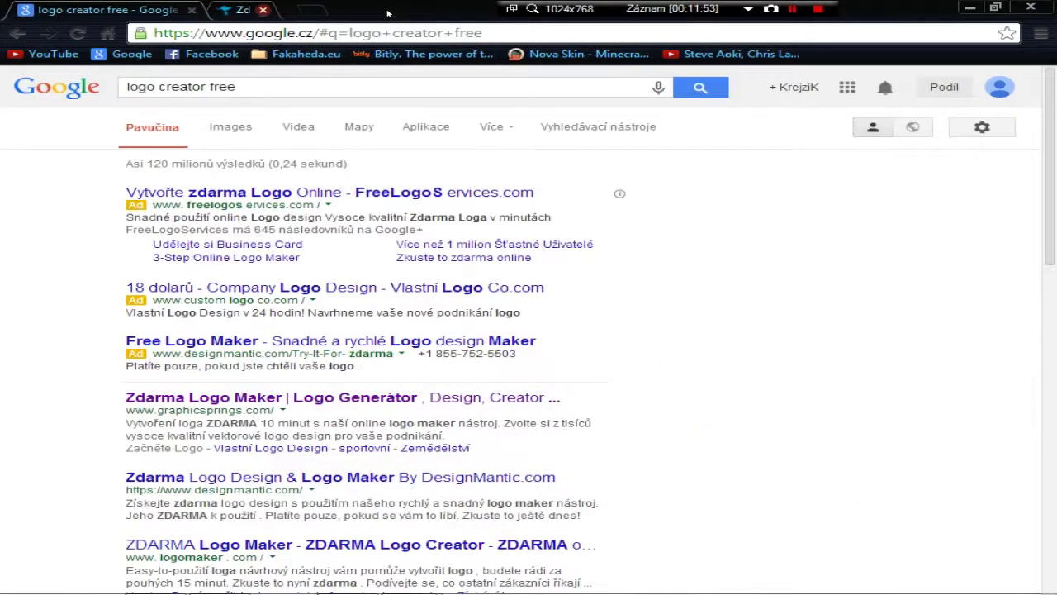
scroll(362, 259, down, 2)
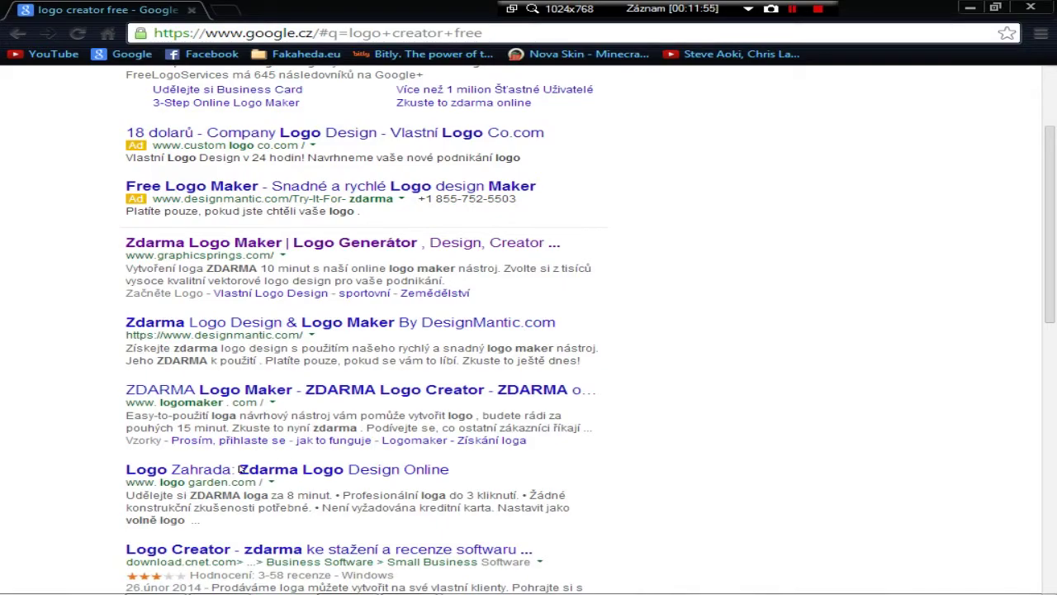
middle_click(225, 395)
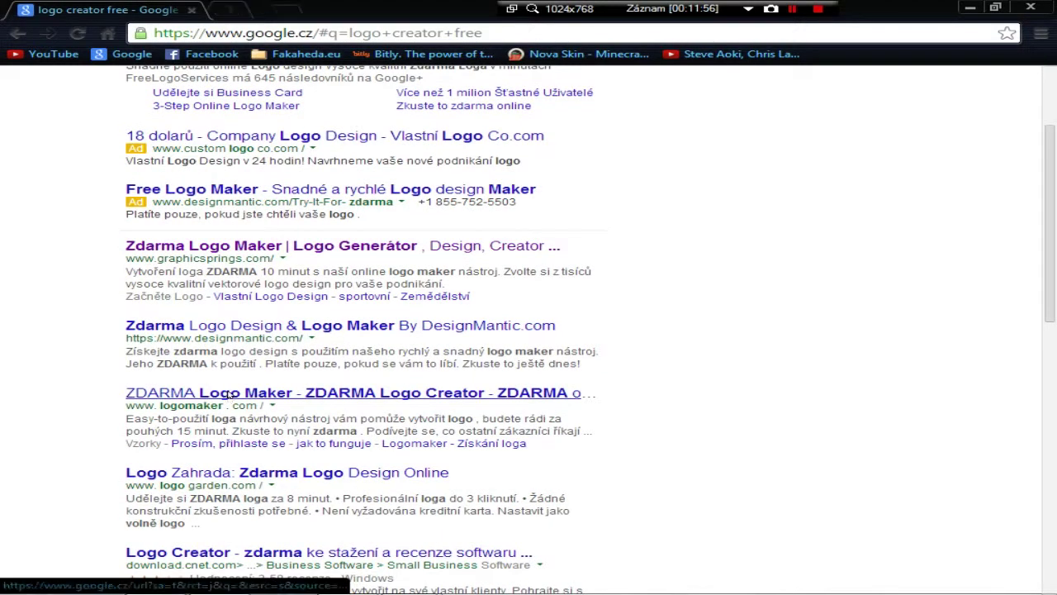
middle_click(231, 394)
click(264, 7)
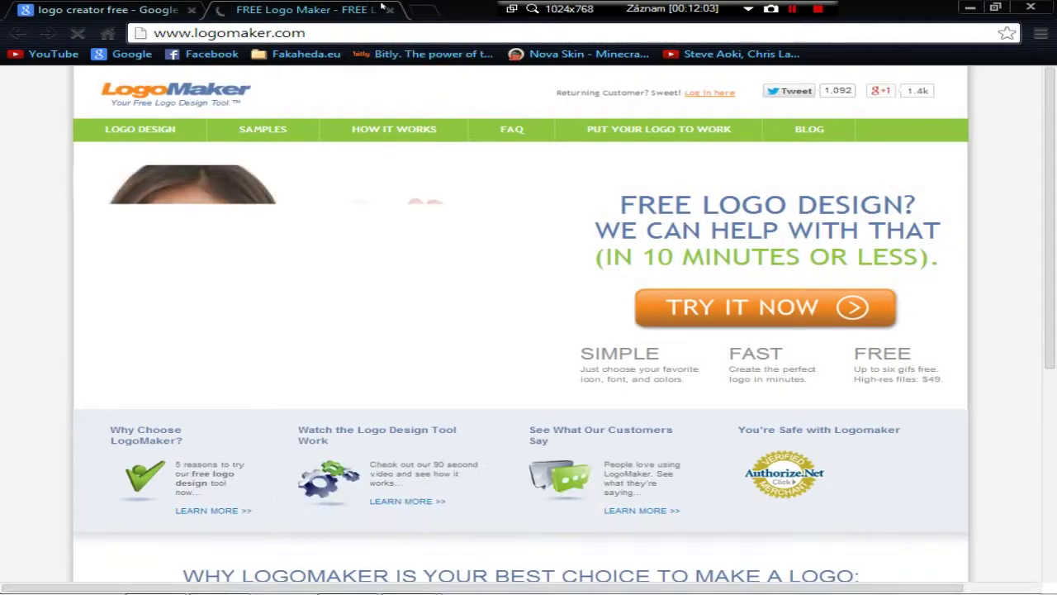
click(390, 9)
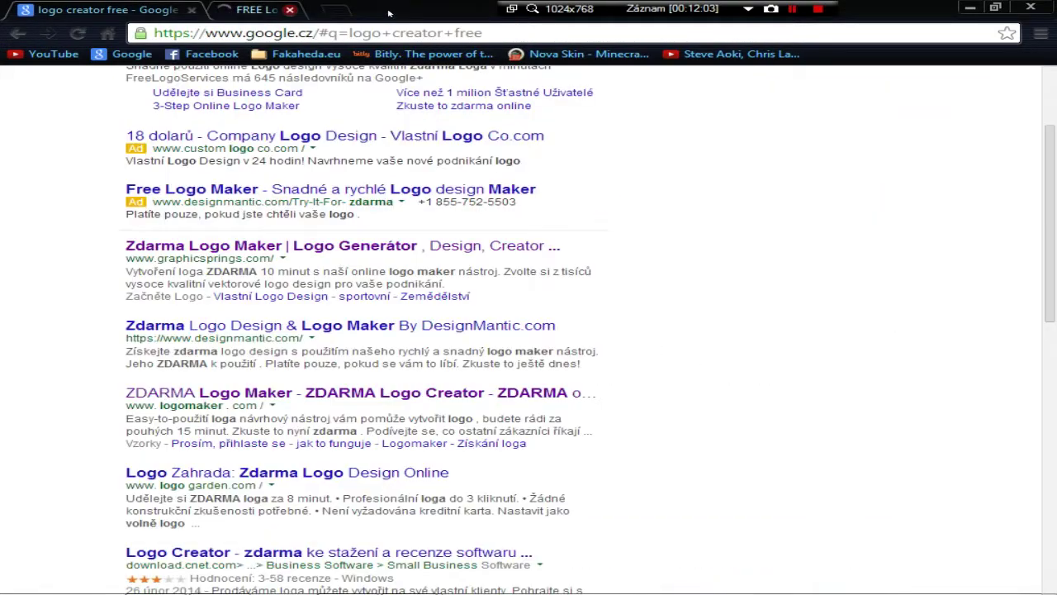
Replace the Google search with "Logo create onl" and open the Cool Text logo generator website
scroll(585, 314, up, 3)
drag(264, 92, 12, 86)
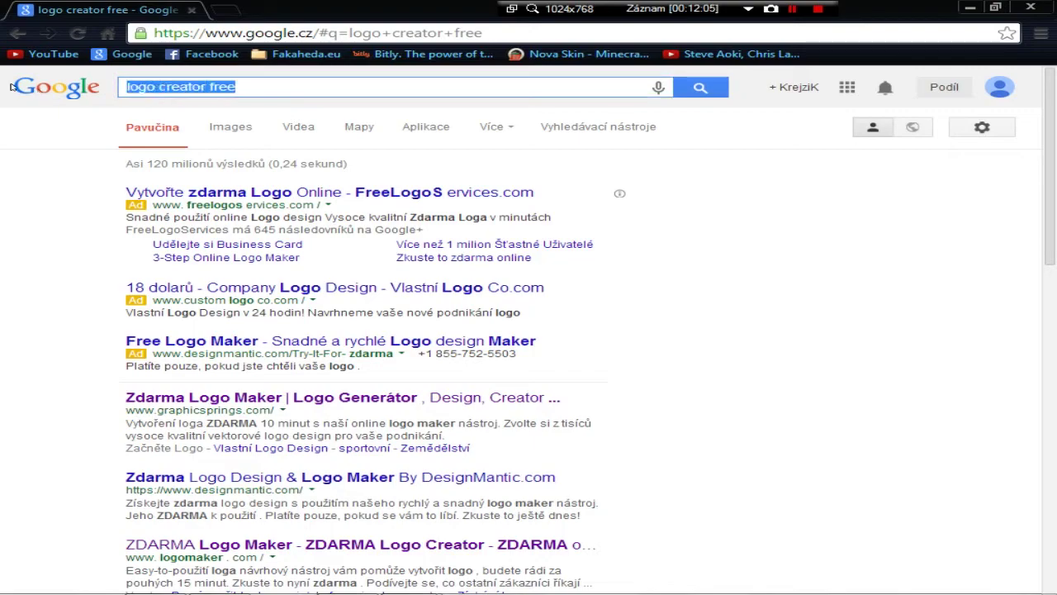
text(Logo c)
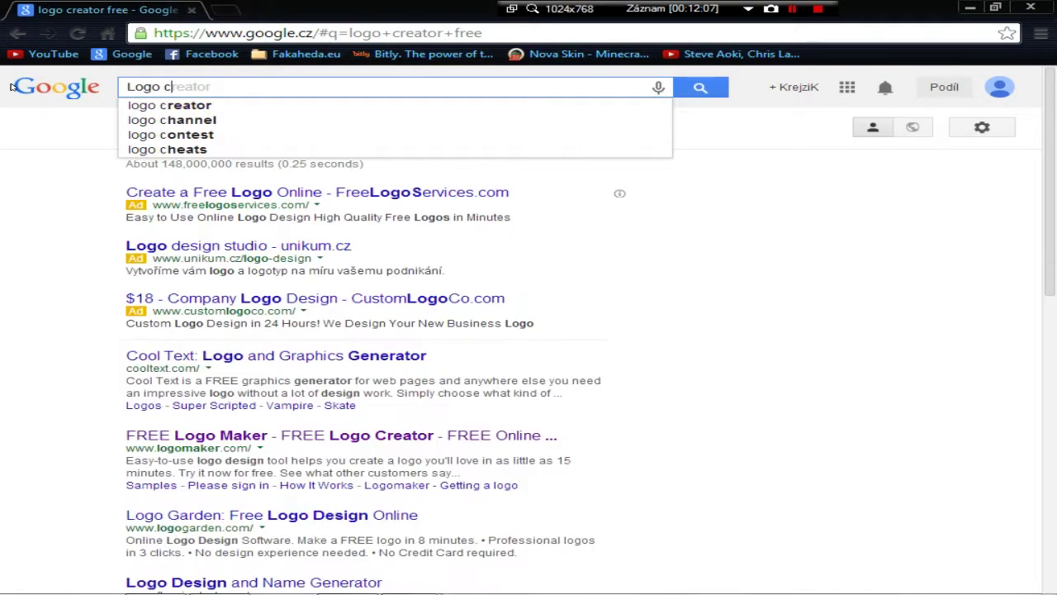
text(reate po)
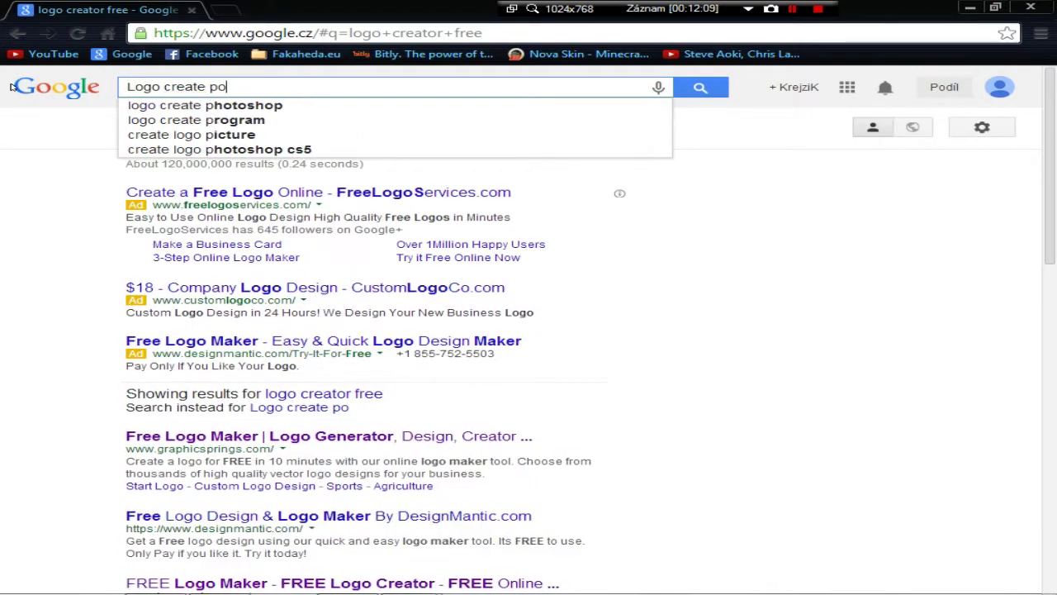
key(BackSpace)
key(BackSpace)
text(onl)
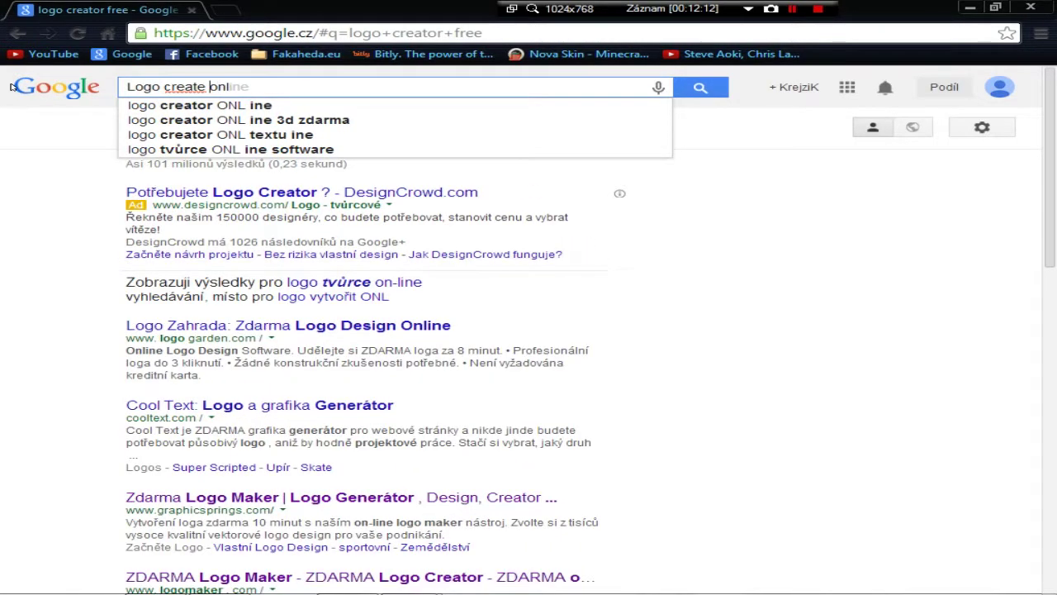
key(Down)
key(Down)
key(Down)
key(Return)
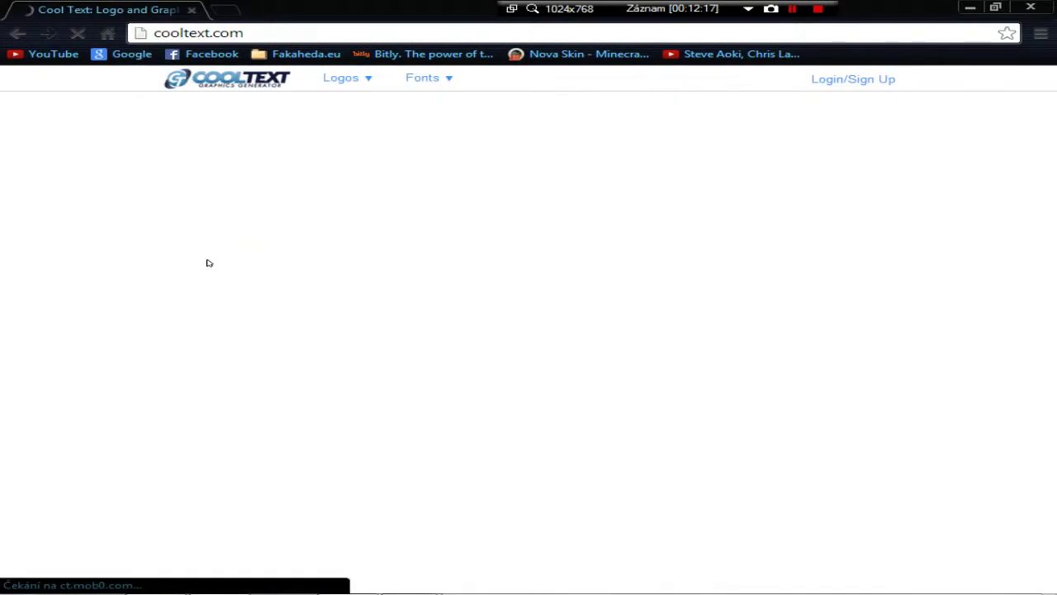
Look through the whole gallery of Cool Text logo styles and return to its first rows
scroll(546, 237, down, 3)
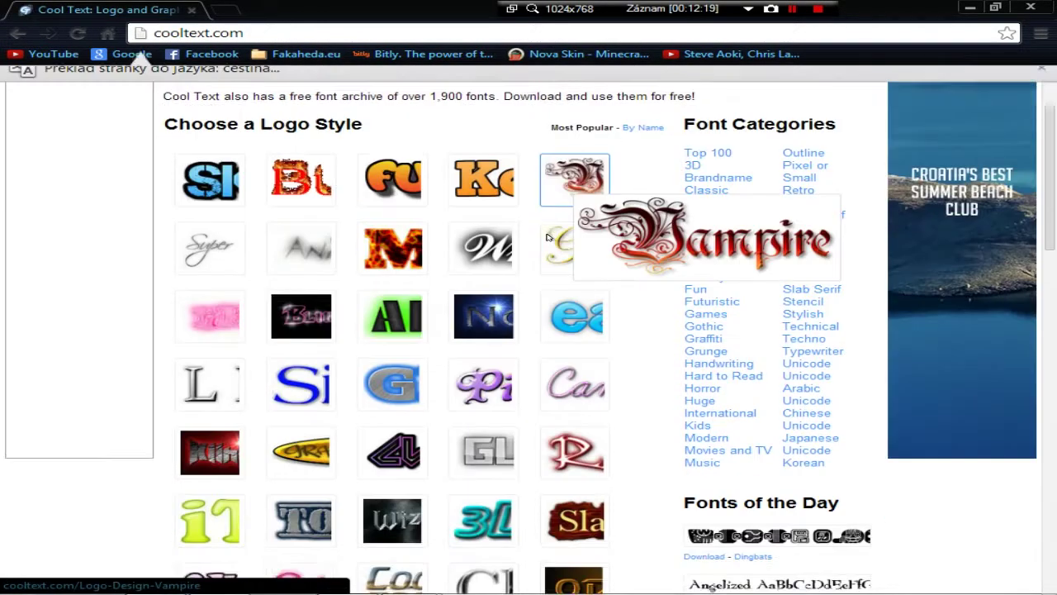
scroll(547, 191, down, 2)
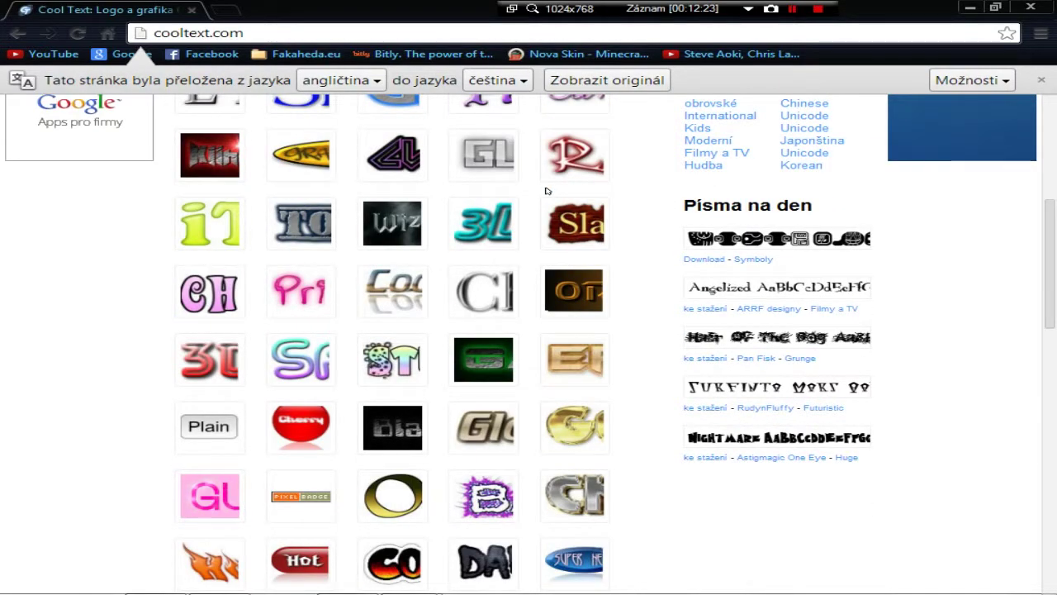
scroll(545, 191, down, 3)
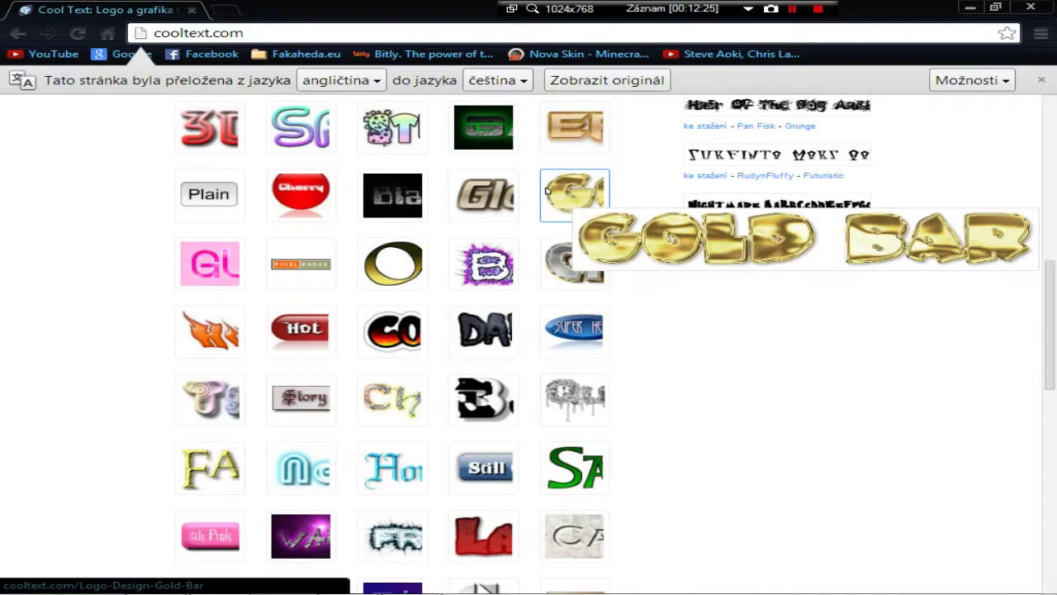
scroll(545, 191, down, 1)
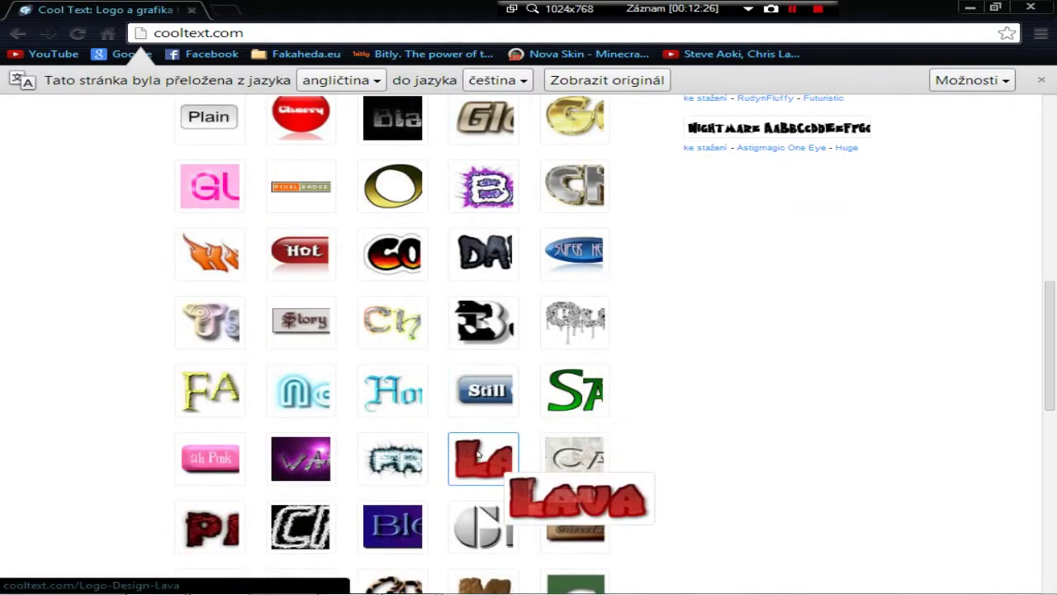
scroll(474, 454, down, 4)
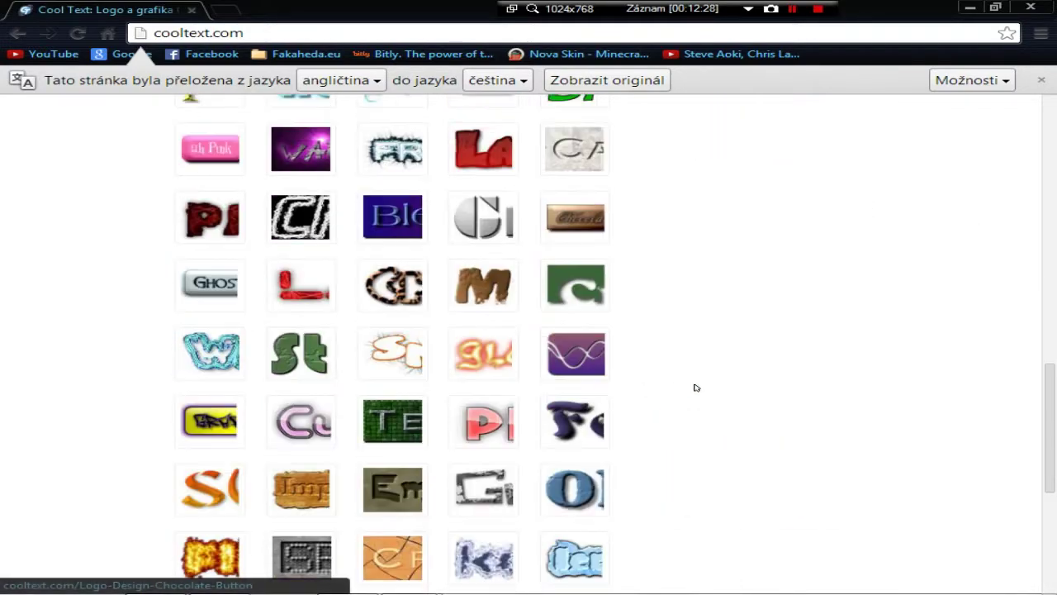
scroll(695, 387, down, 2)
scroll(697, 380, down, 3)
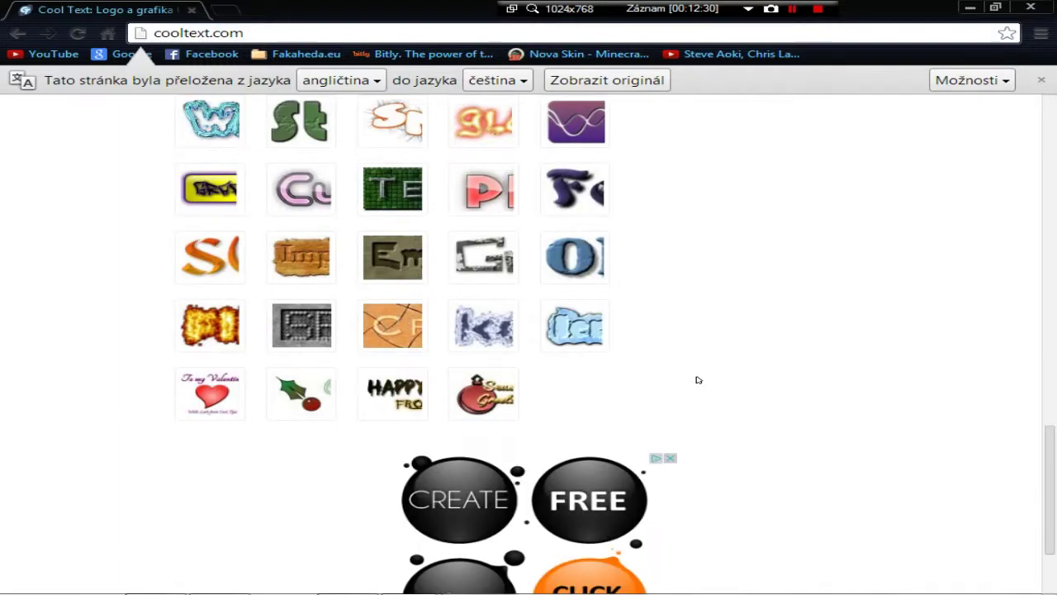
scroll(696, 378, up, 14)
scroll(692, 370, up, 4)
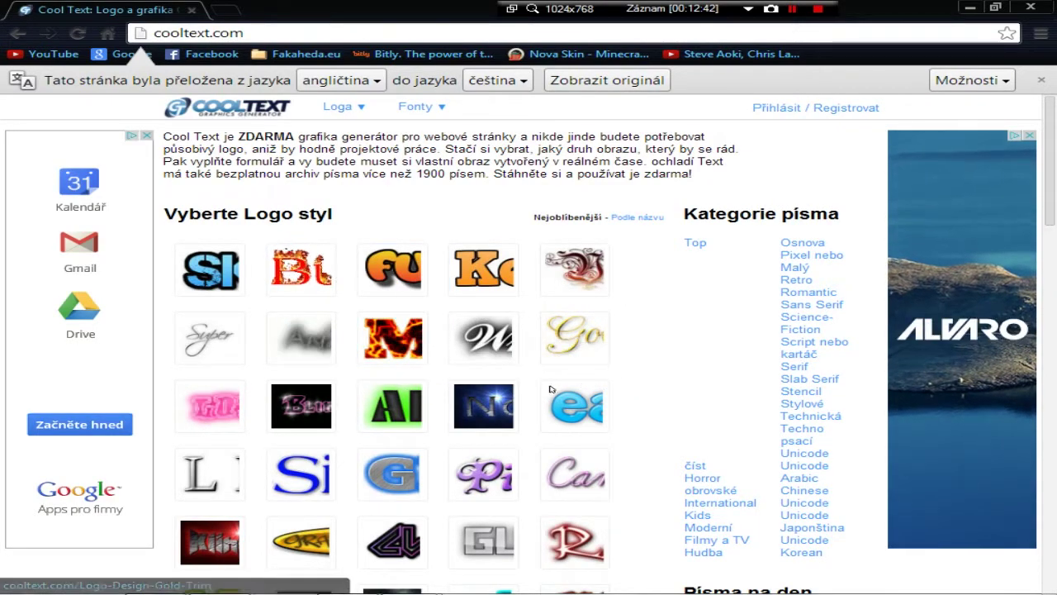
Choose the Fun logo style and set the logo text to KrejZikCZ
click(381, 274)
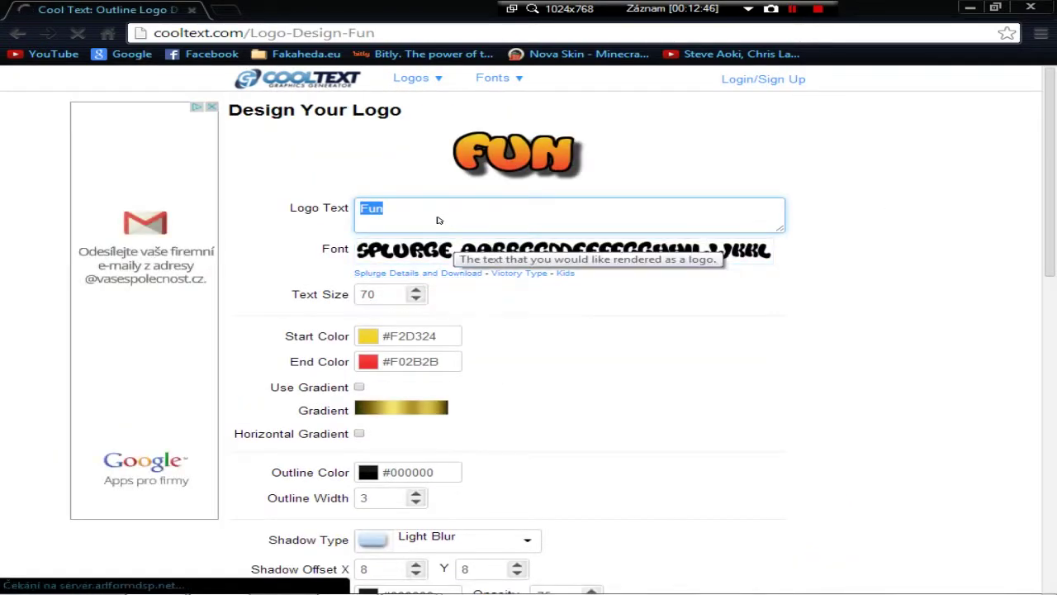
text(K)
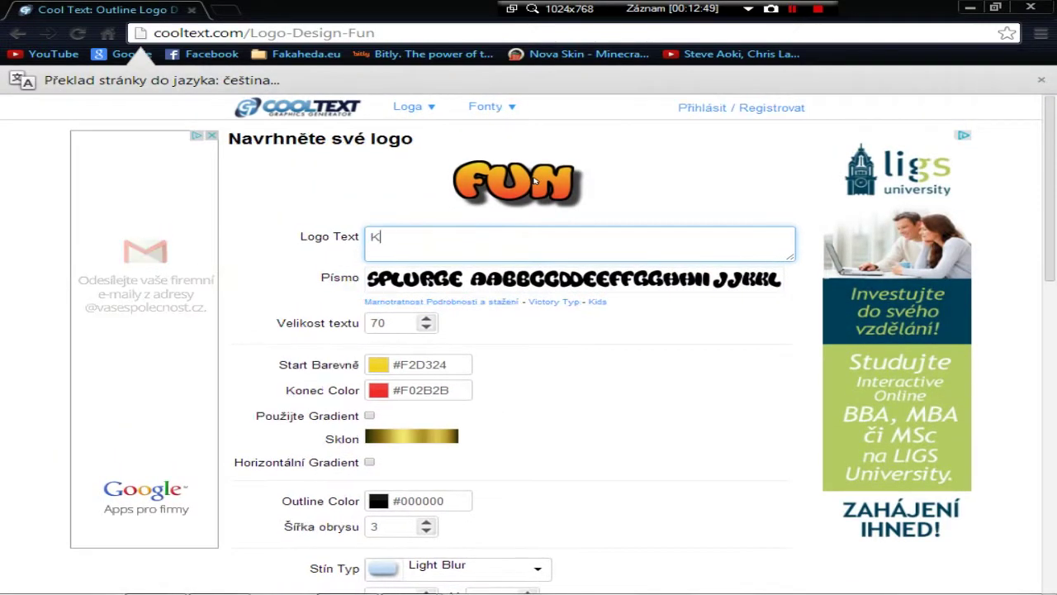
text(rejZi)
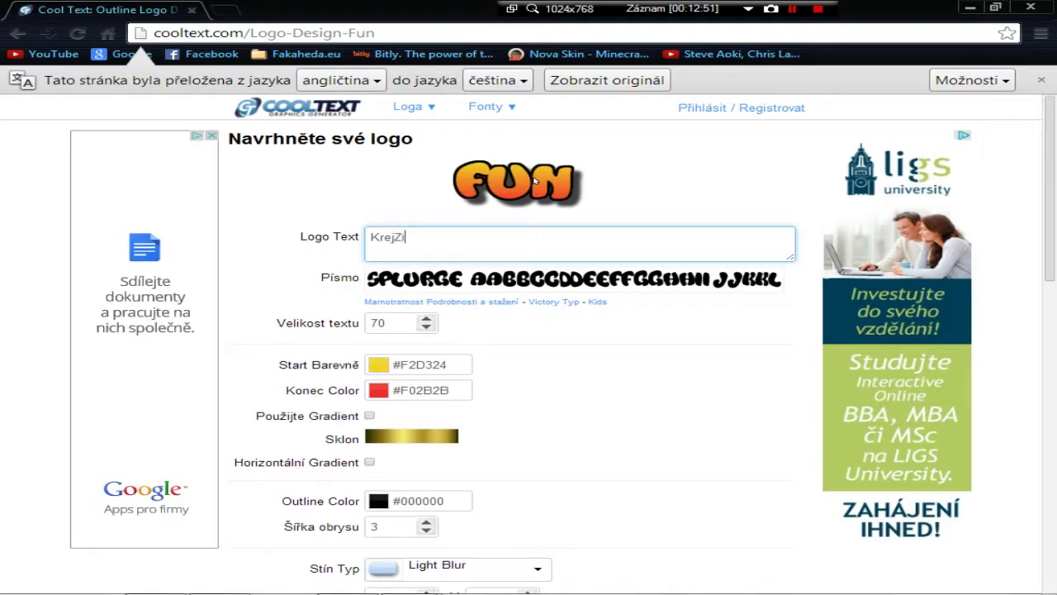
text(kCZ)
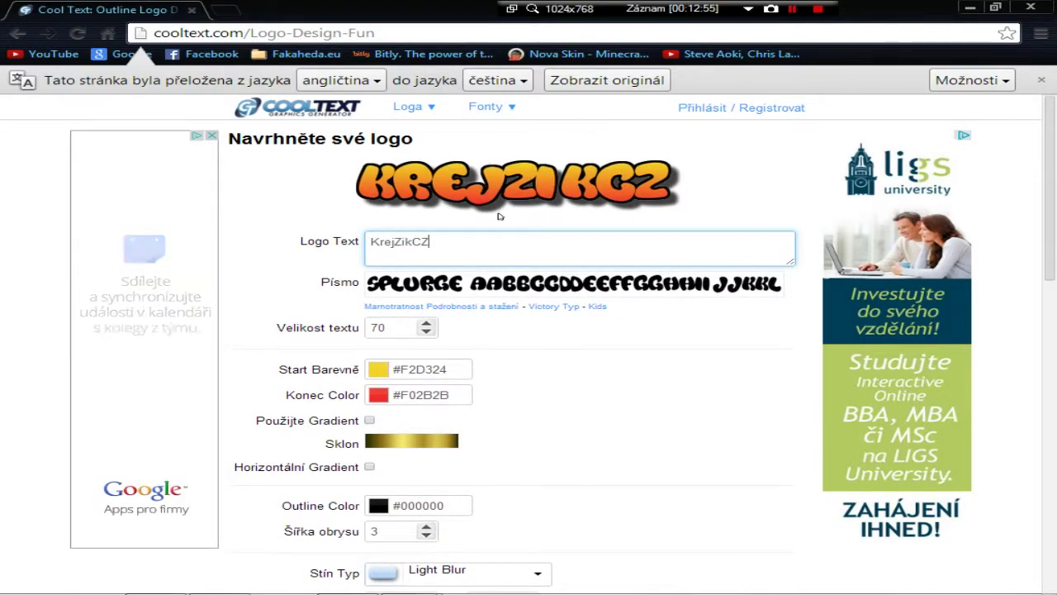
Change the logo font to Rave and set the text size to 50
click(455, 291)
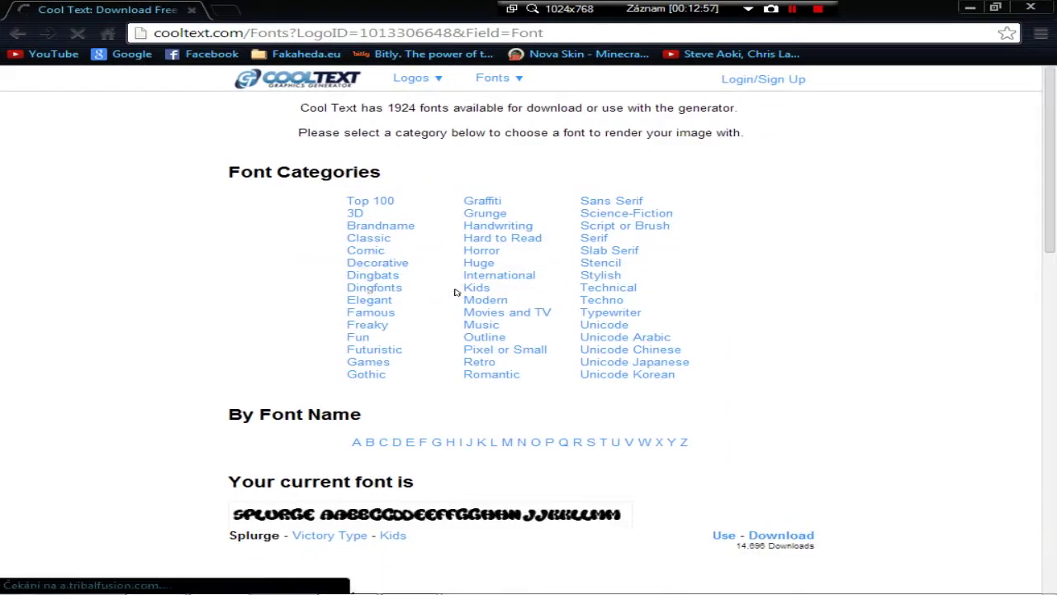
scroll(405, 327, down, 3)
scroll(392, 295, down, 1)
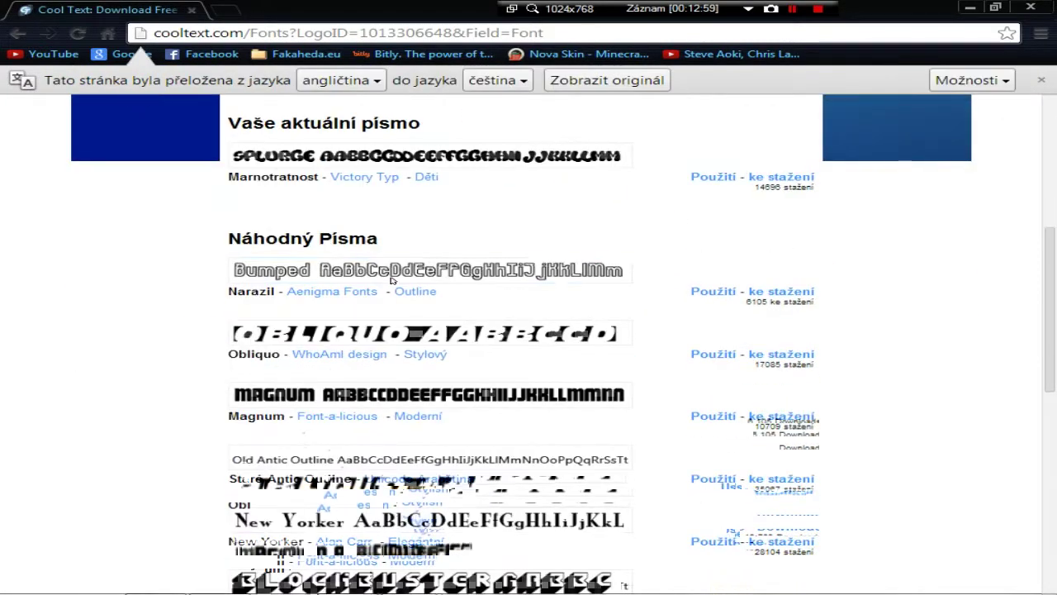
scroll(391, 228, down, 1)
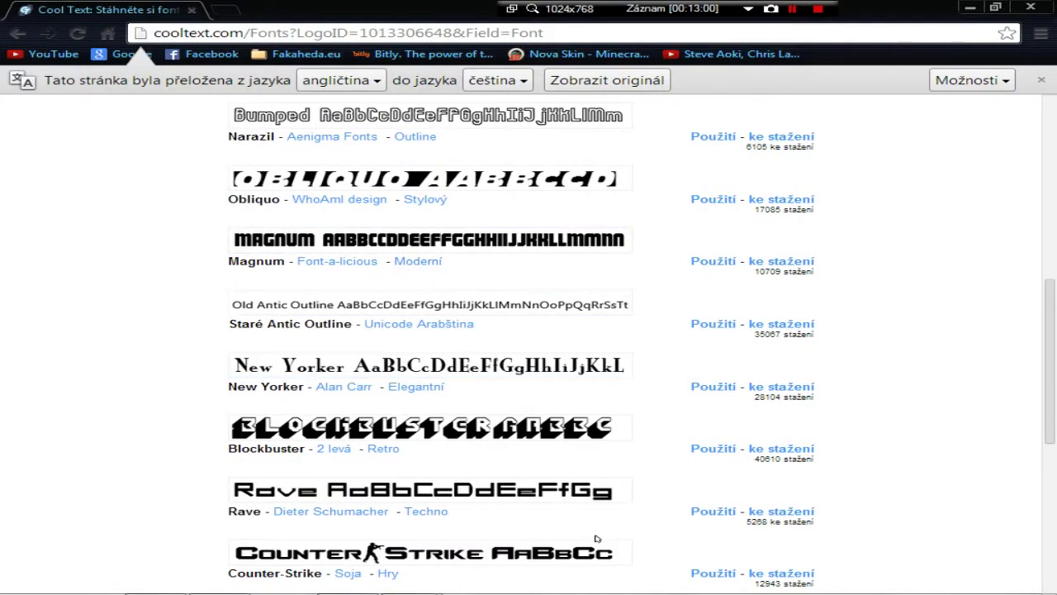
click(717, 512)
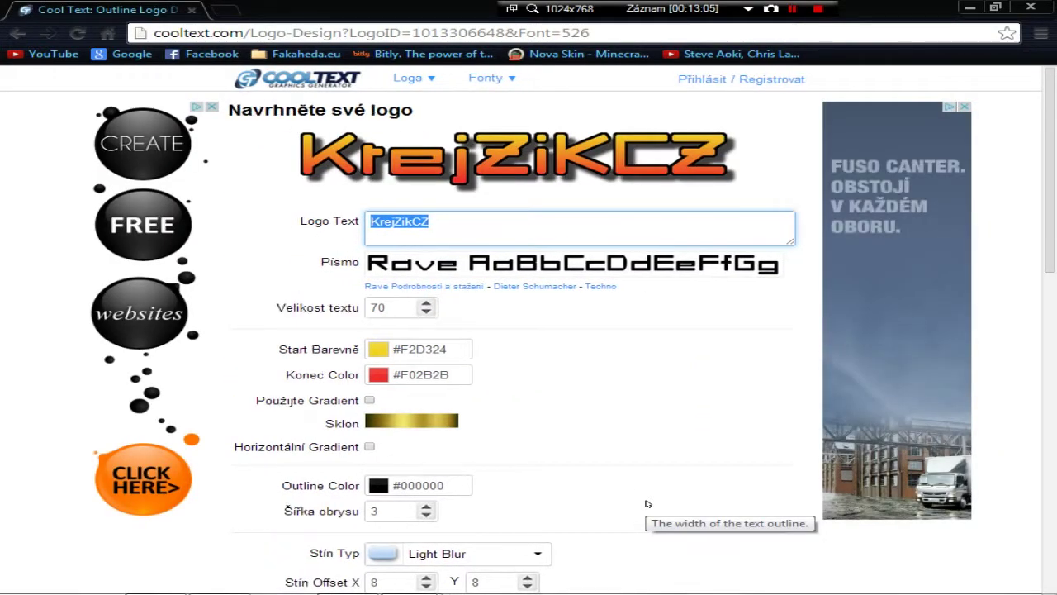
double_click(426, 311)
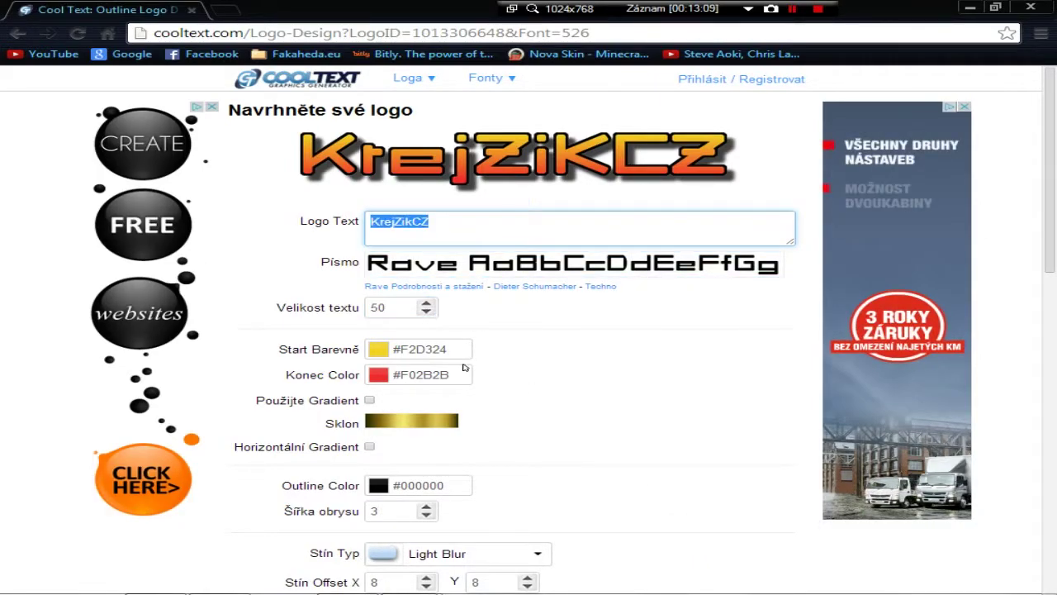
Choose the Frost Blue 05 gradient for the KrejZikCZ logo
scroll(509, 352, down, 2)
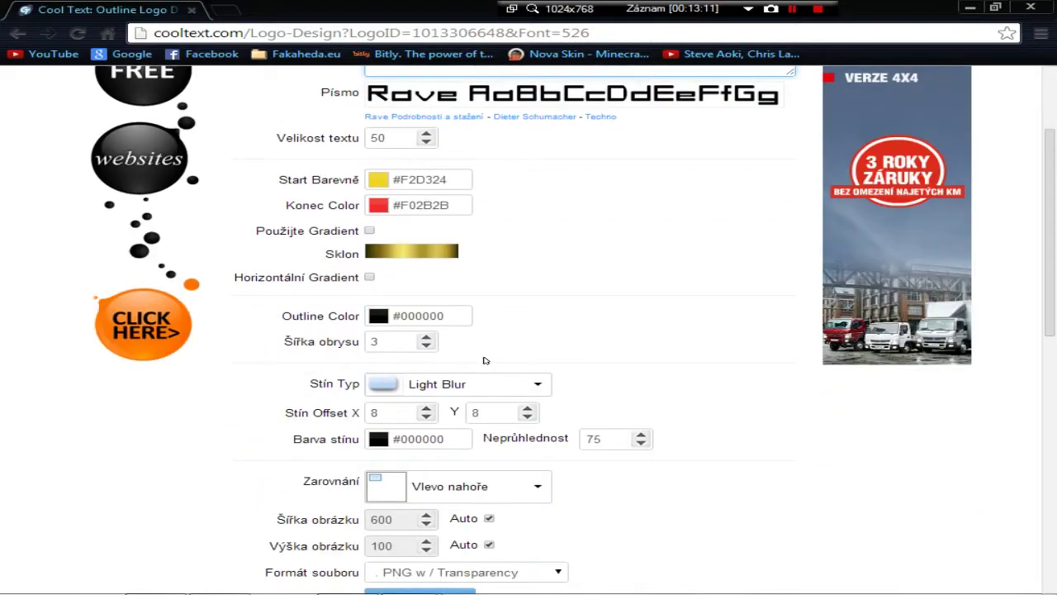
scroll(391, 272, up, 2)
click(416, 406)
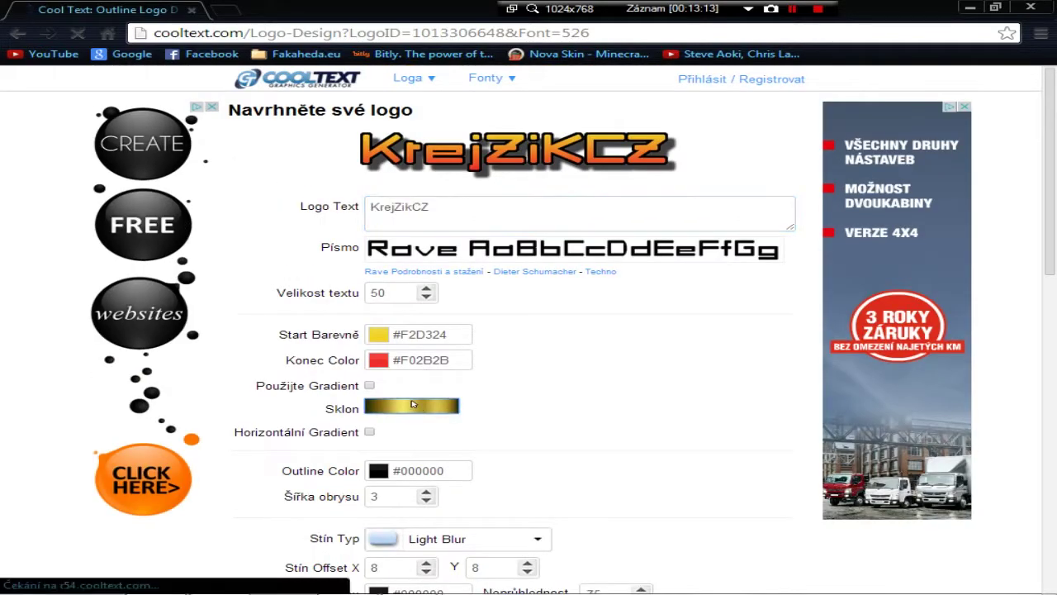
click(514, 363)
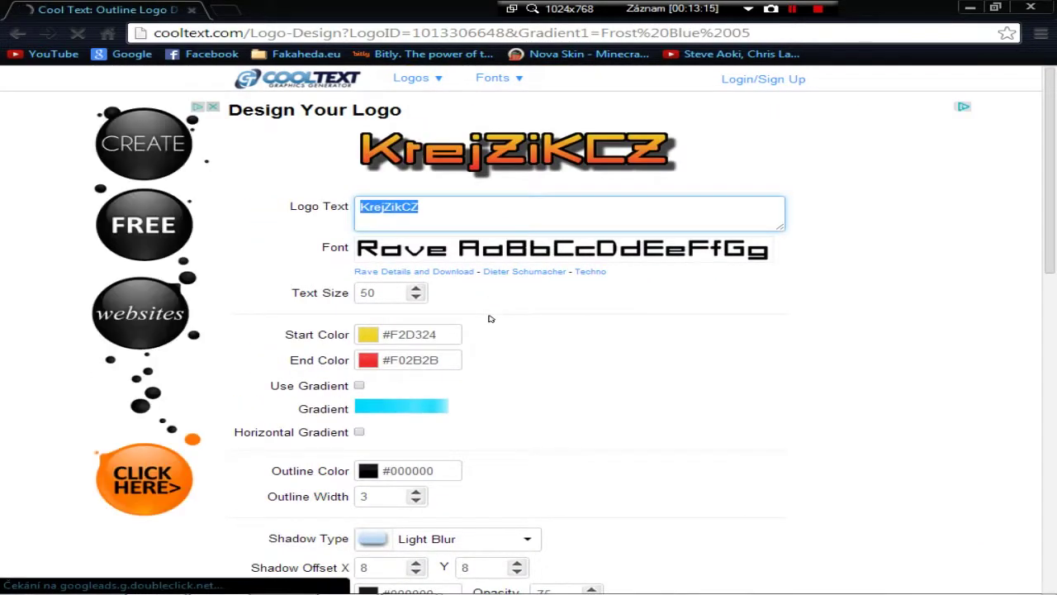
Generate the logo image with the current settings and download it
scroll(499, 363, down, 2)
scroll(501, 362, up, 2)
scroll(500, 362, down, 2)
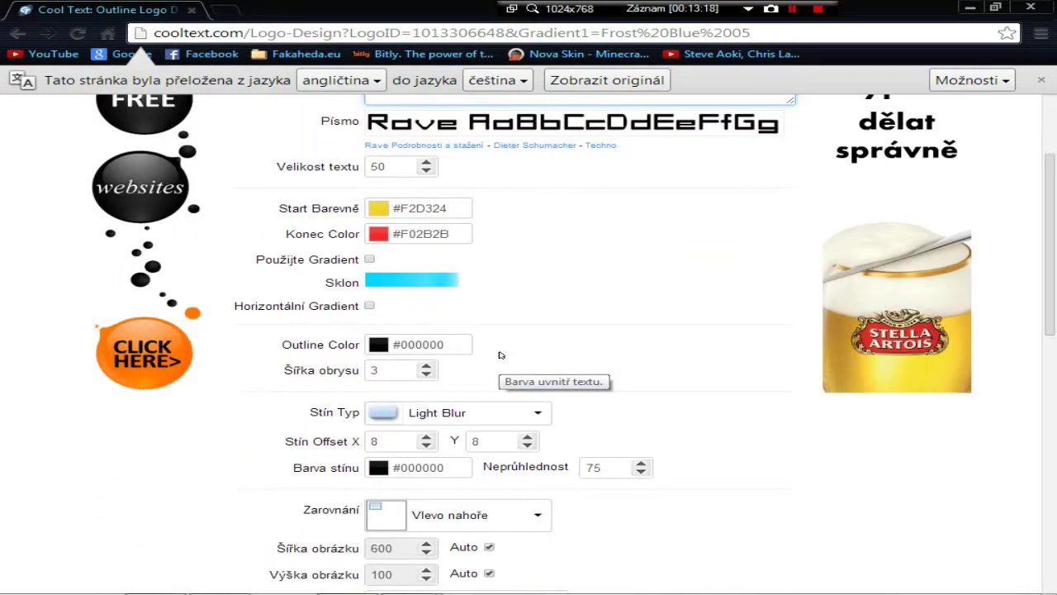
scroll(499, 359, down, 3)
click(425, 395)
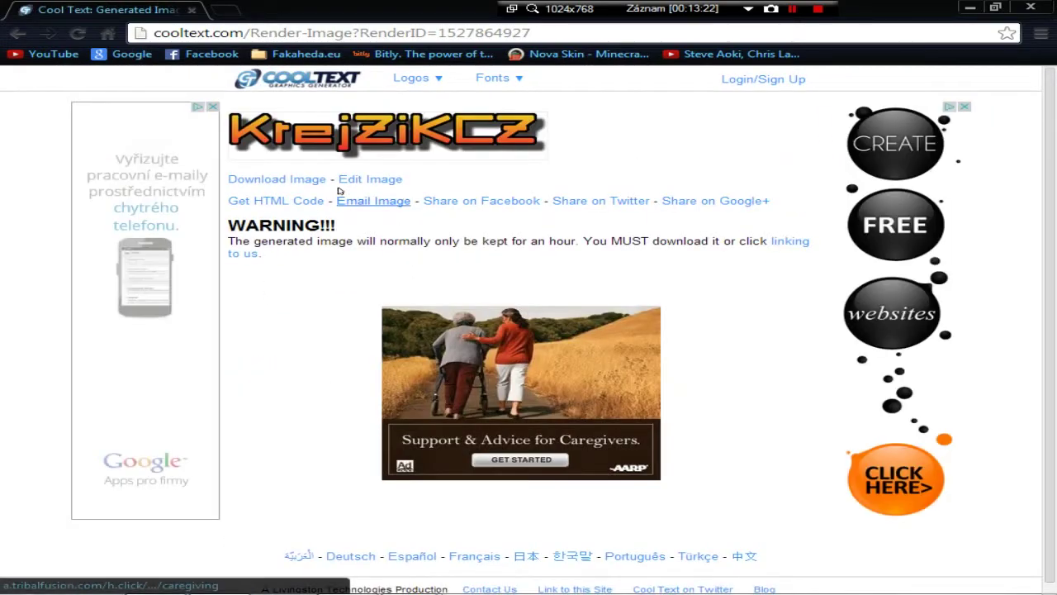
click(285, 208)
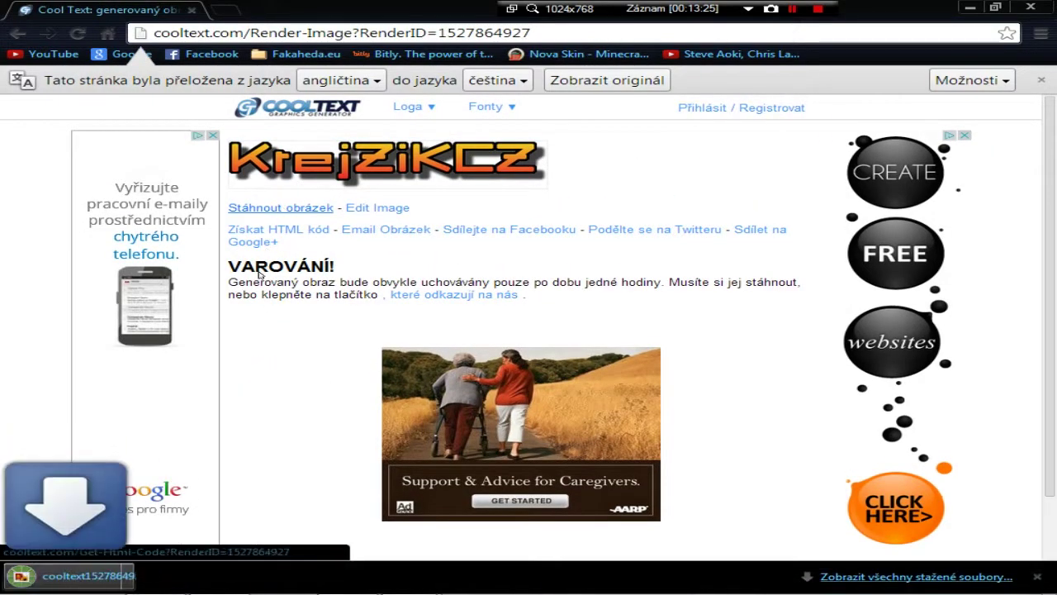
Switch to Photoshop and close the mojang.png document
click(995, 7)
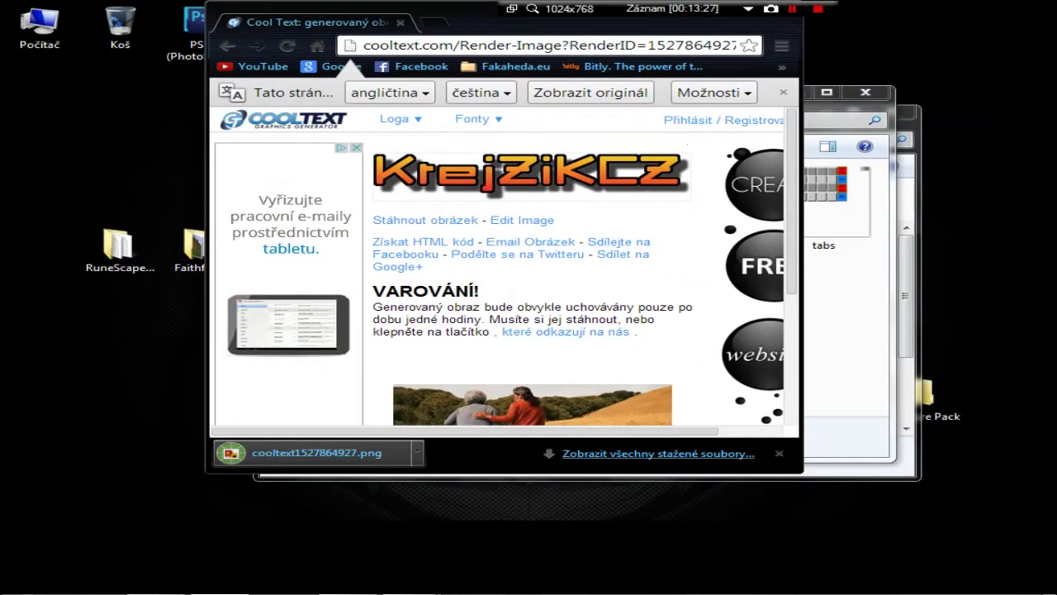
click(154, 578)
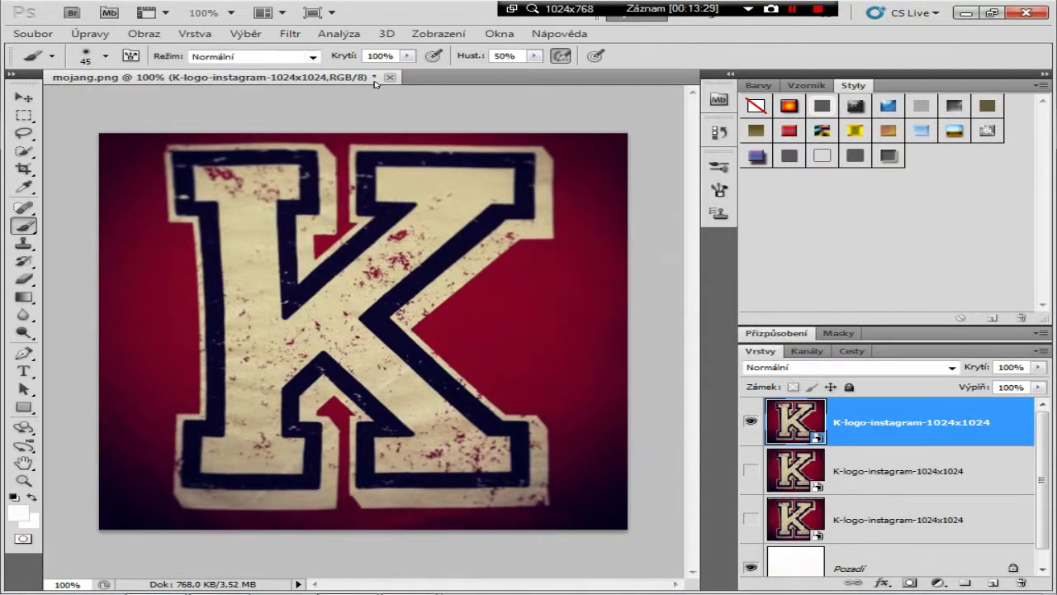
click(390, 76)
click(588, 239)
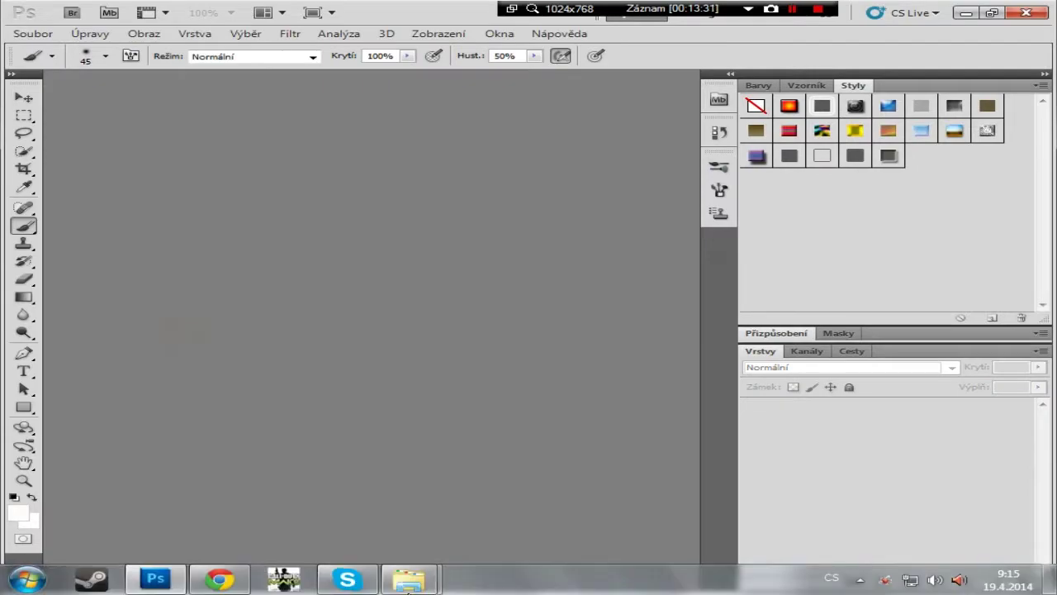
Open tab_inventory from the creative_inventory folder in Photoshop
mouse_move(408, 582)
click(344, 498)
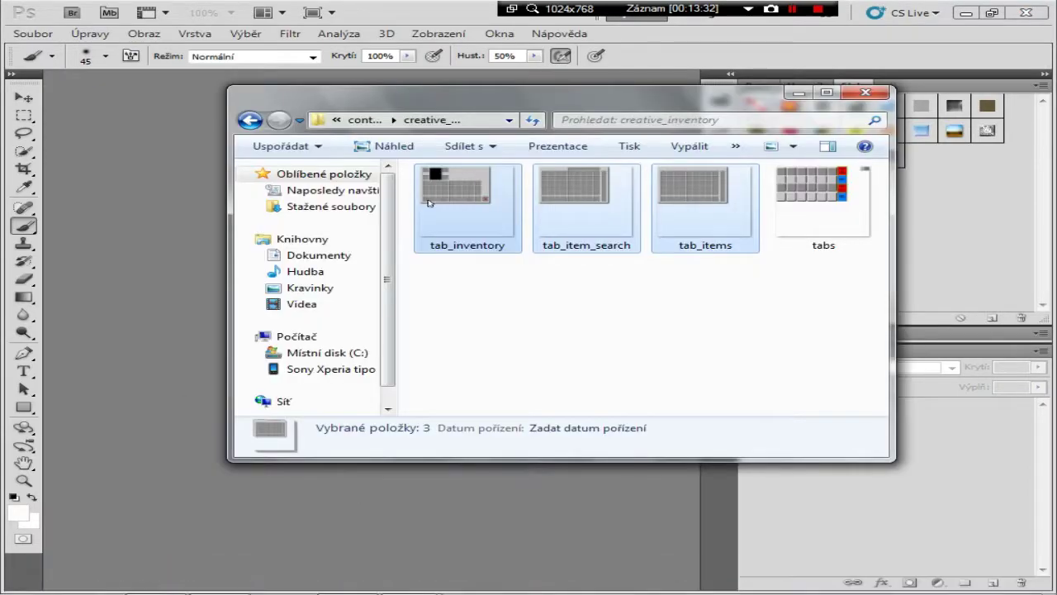
drag(475, 203, 489, 238)
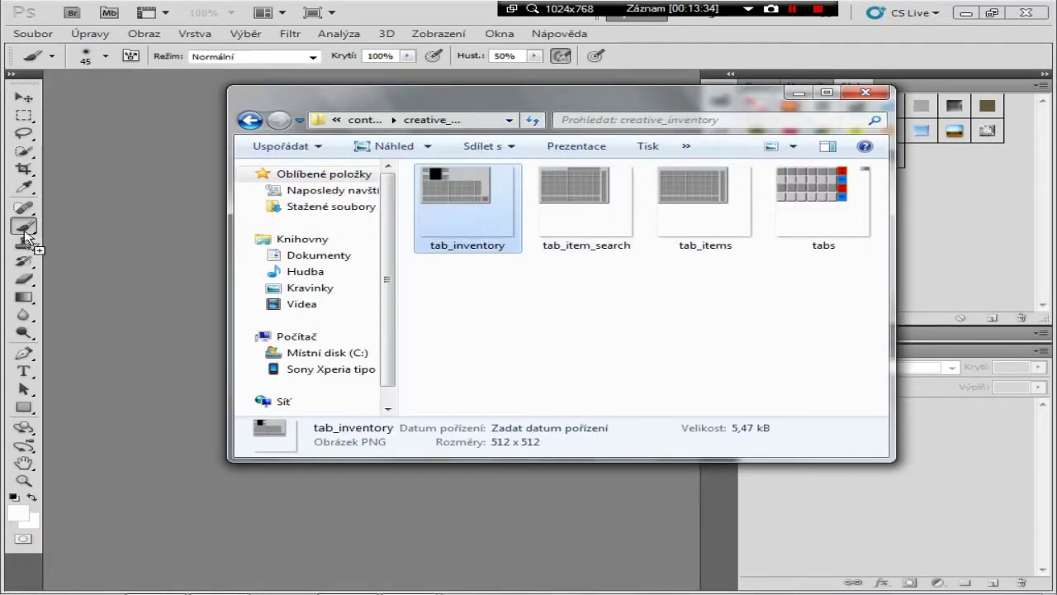
drag(29, 239, 94, 231)
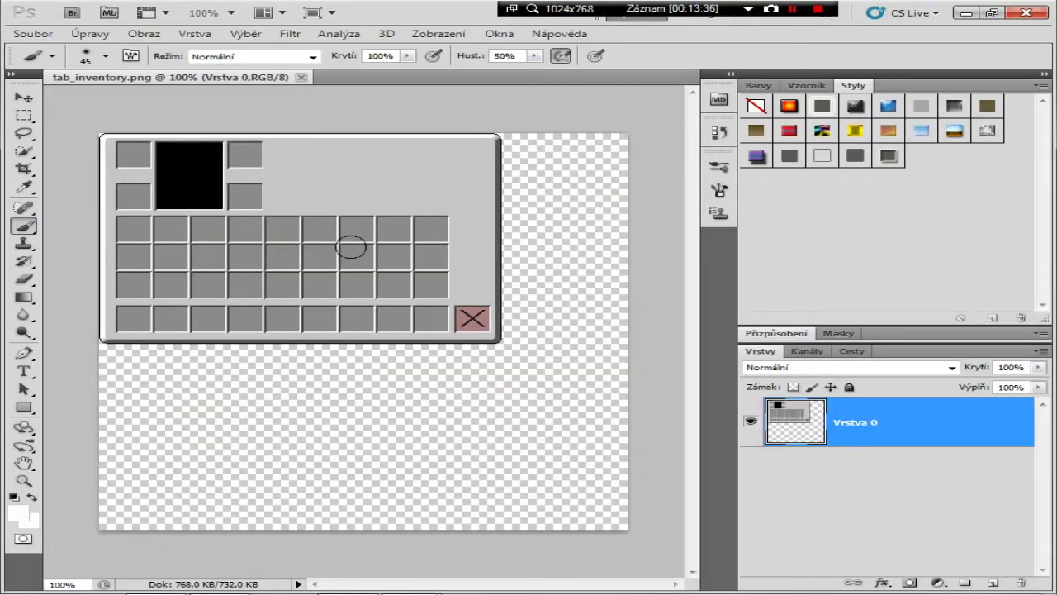
scroll(376, 173, up, 5)
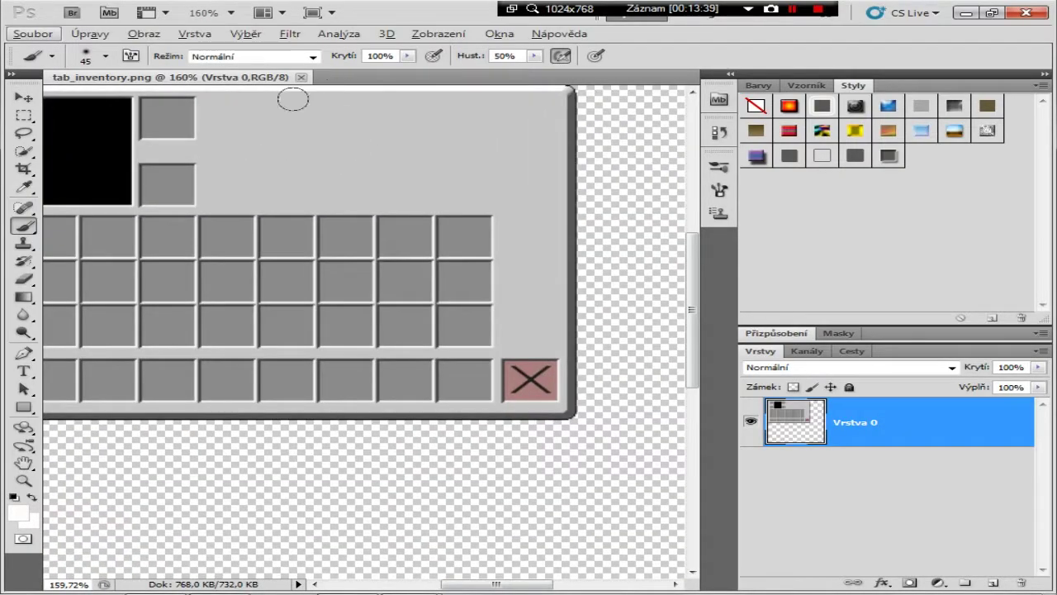
mouse_move(408, 579)
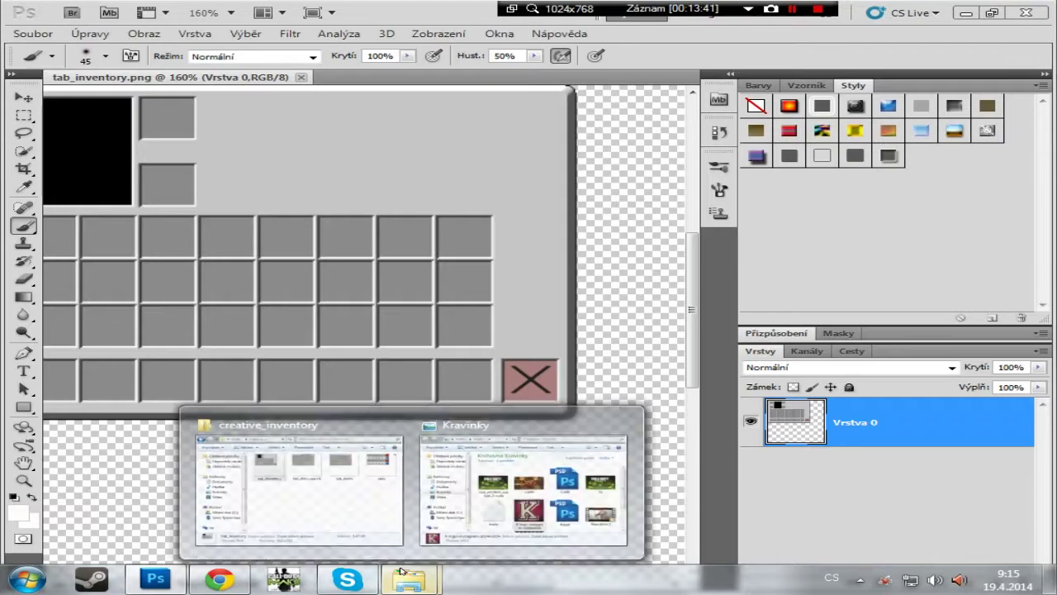
click(452, 498)
scroll(496, 281, down, 2)
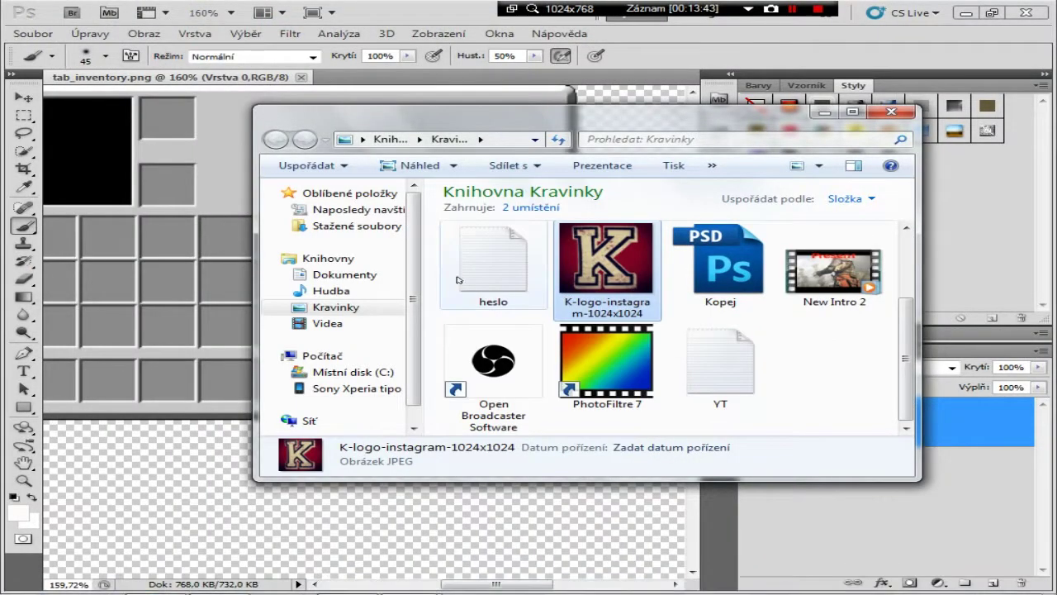
click(357, 225)
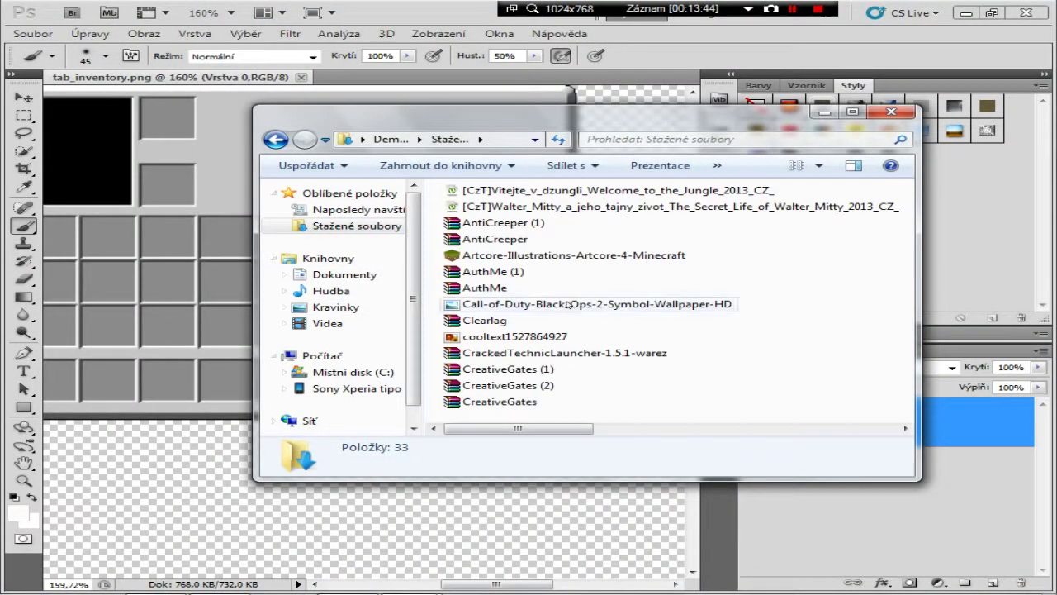
drag(503, 345, 175, 147)
Shrink the placed logo and position it in the blank area beside the armour slots, above the inventory grid
scroll(495, 347, down, 2)
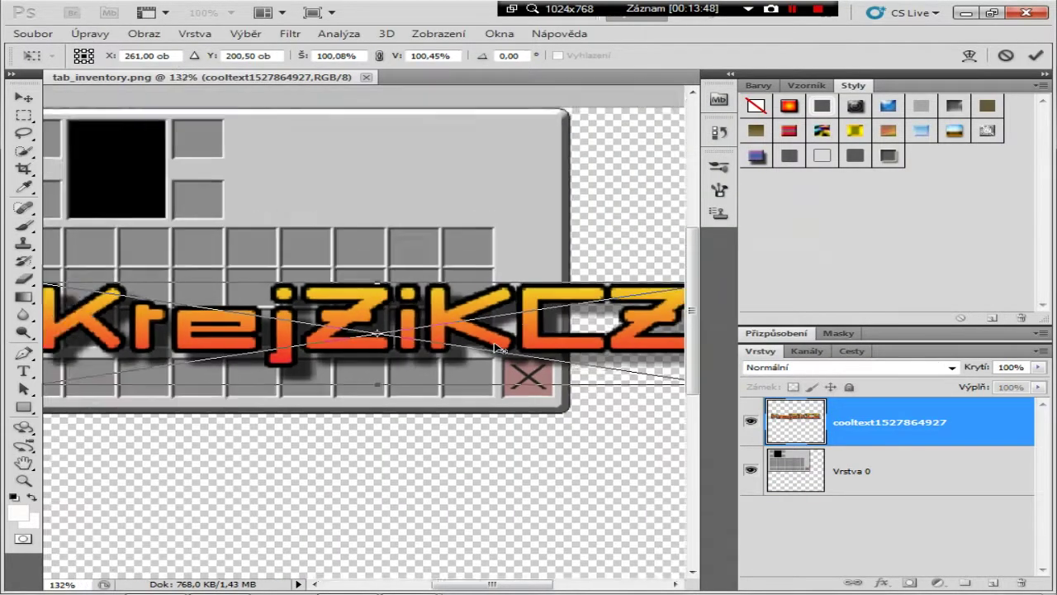
drag(628, 327, 327, 255)
drag(397, 244, 460, 158)
key(Return)
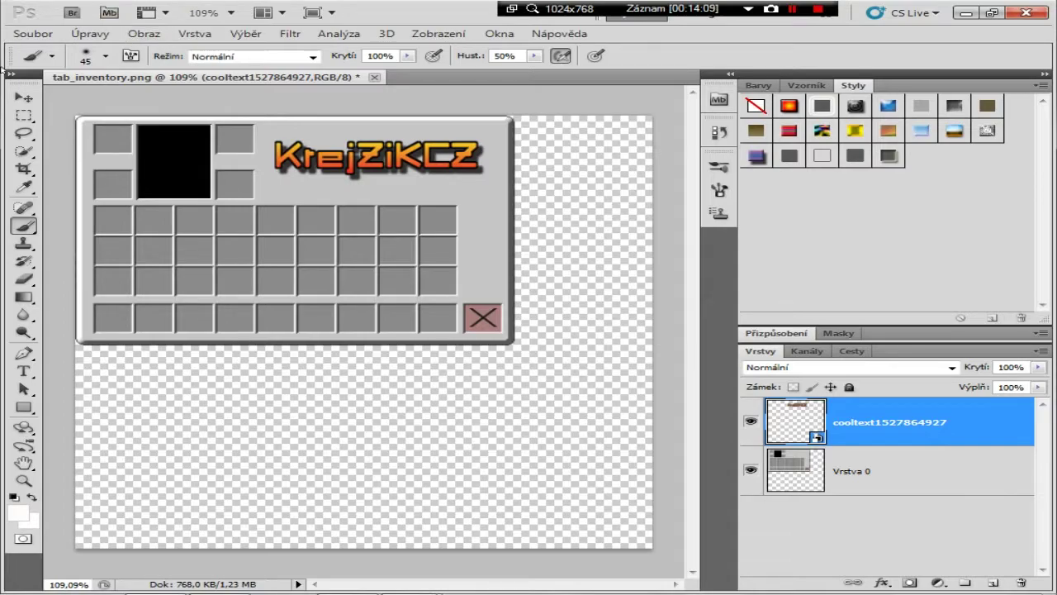
Save the image as tab_inventory.png in PNG format, replacing the existing file, and close the document
click(35, 36)
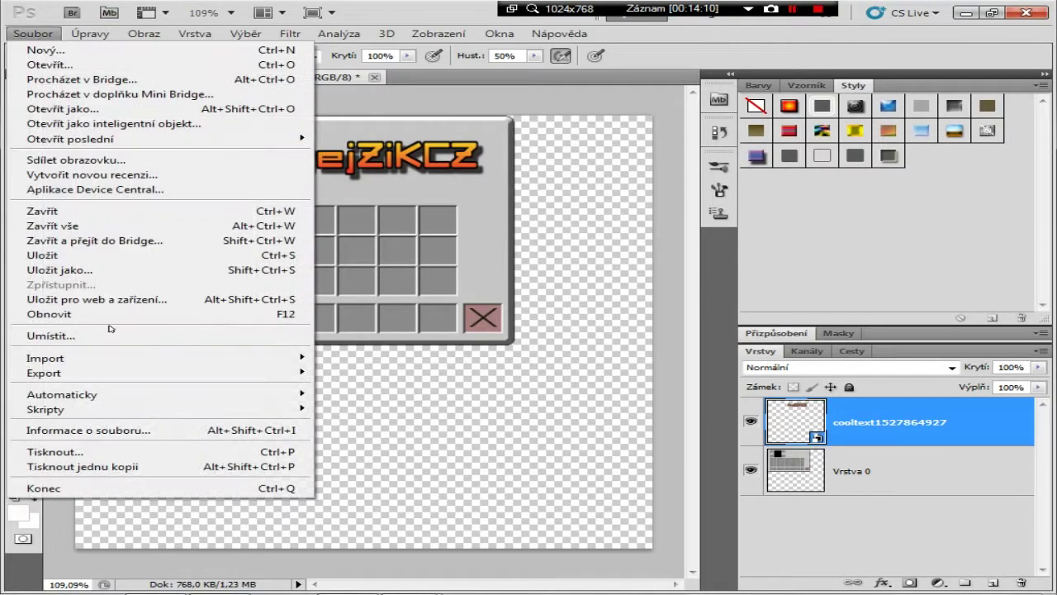
click(103, 270)
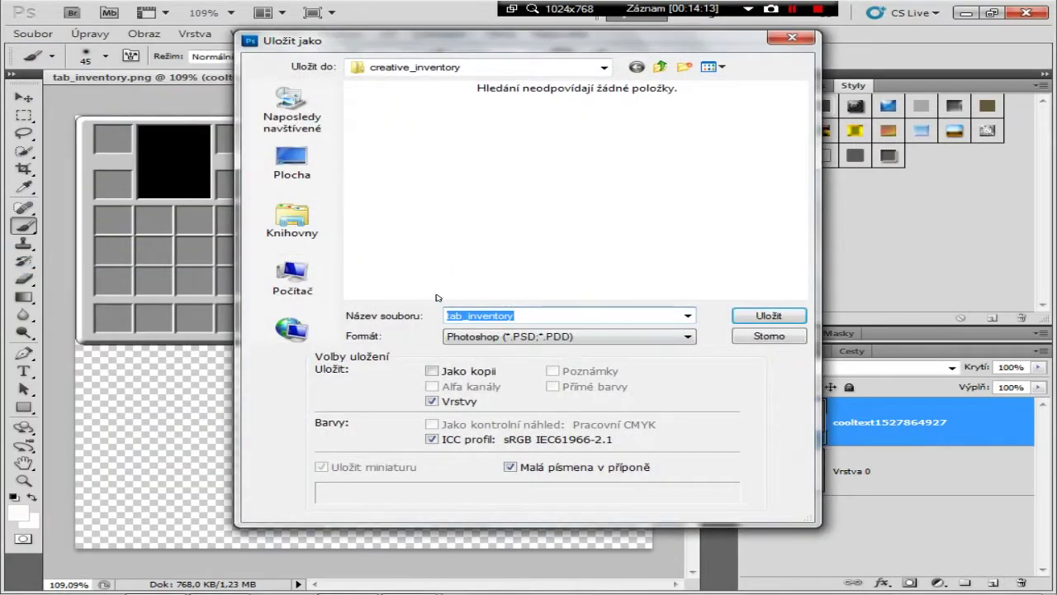
click(507, 336)
click(507, 511)
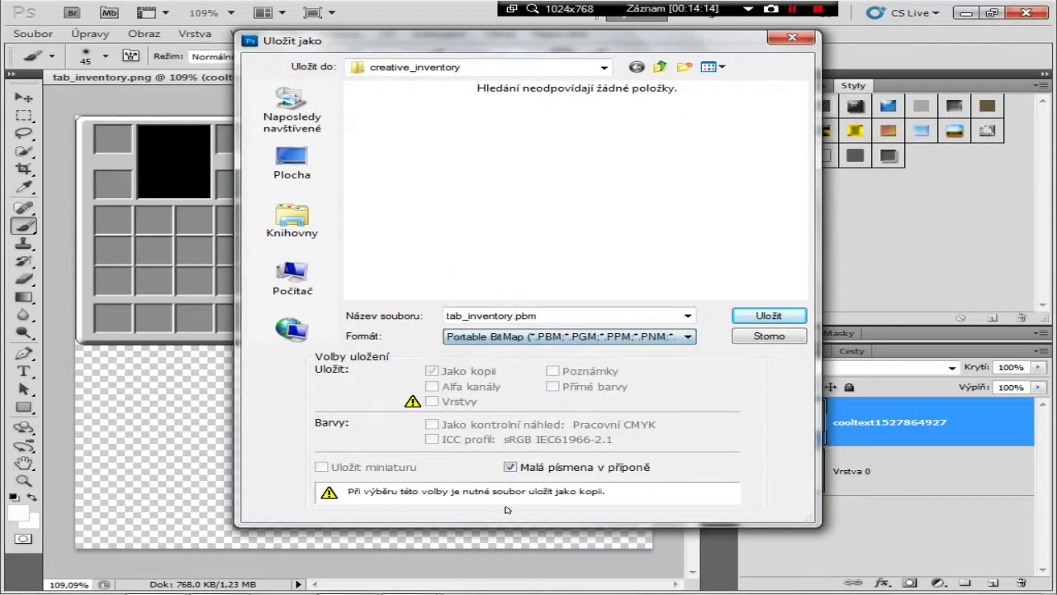
click(493, 336)
key(Up)
key(Return)
key(Return)
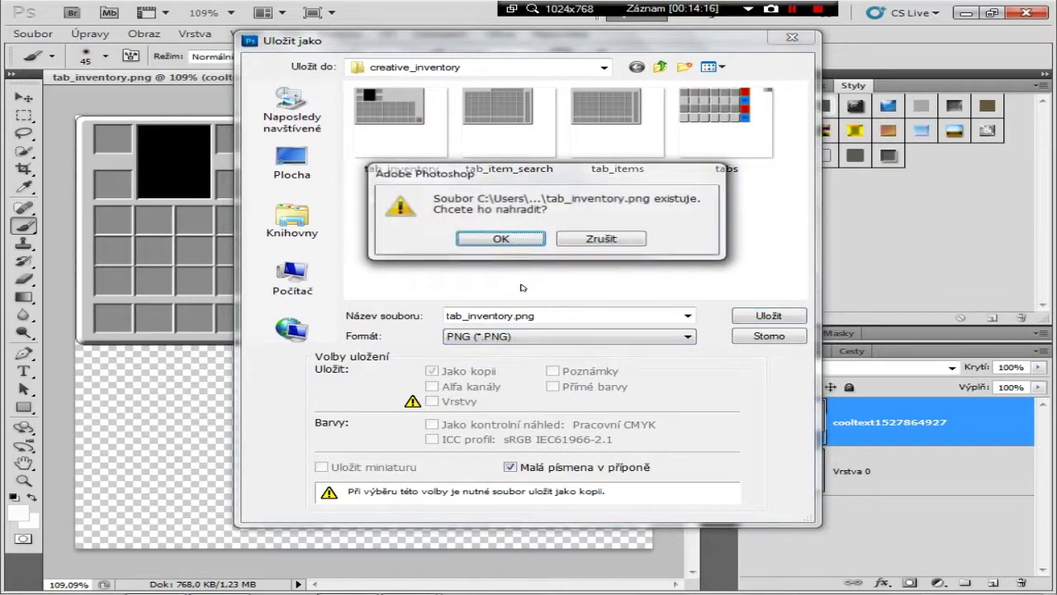
key(Return)
key(Return)
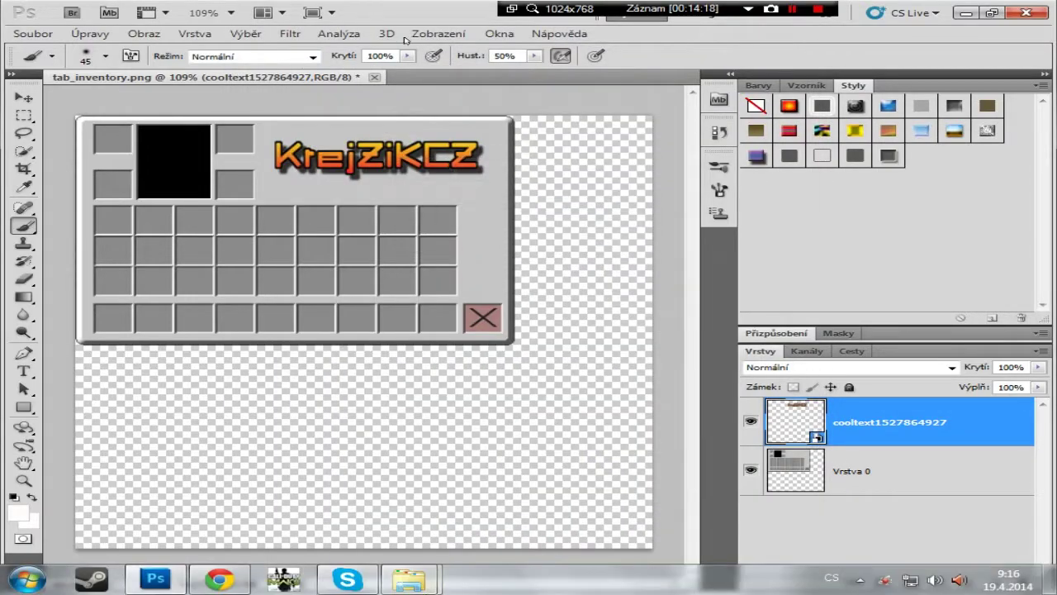
click(374, 77)
click(553, 242)
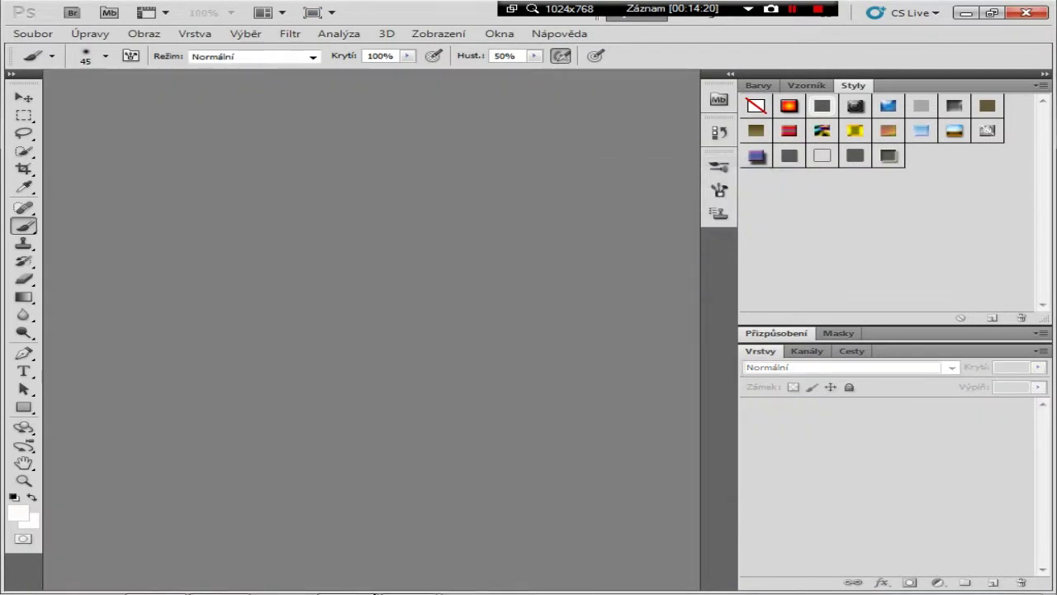
Open tab_item_search from the creative_inventory folder in Photoshop
mouse_move(409, 588)
click(293, 475)
drag(574, 193, 140, 178)
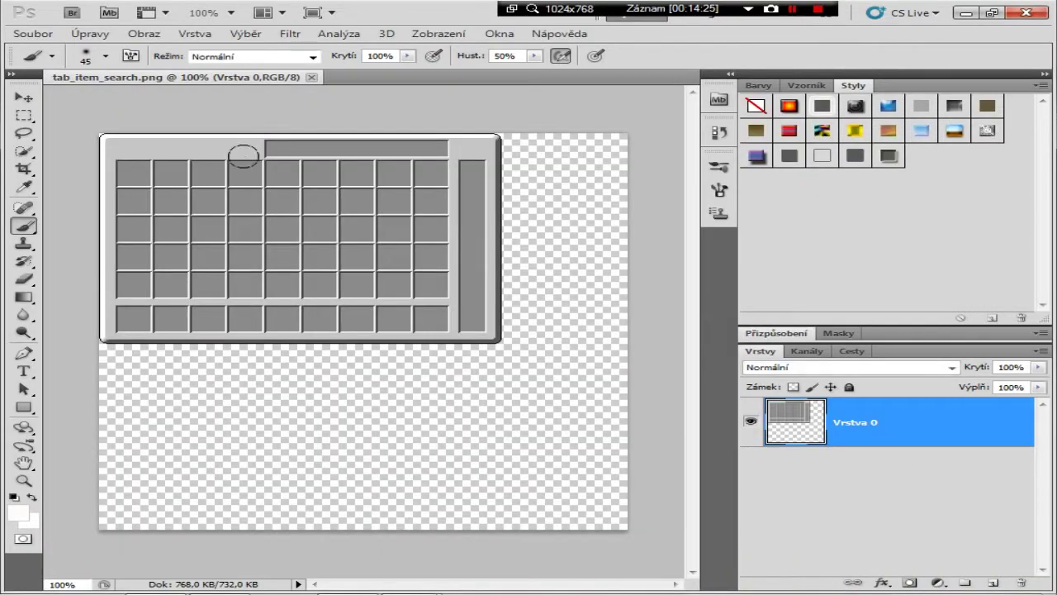
scroll(201, 137, up, 6)
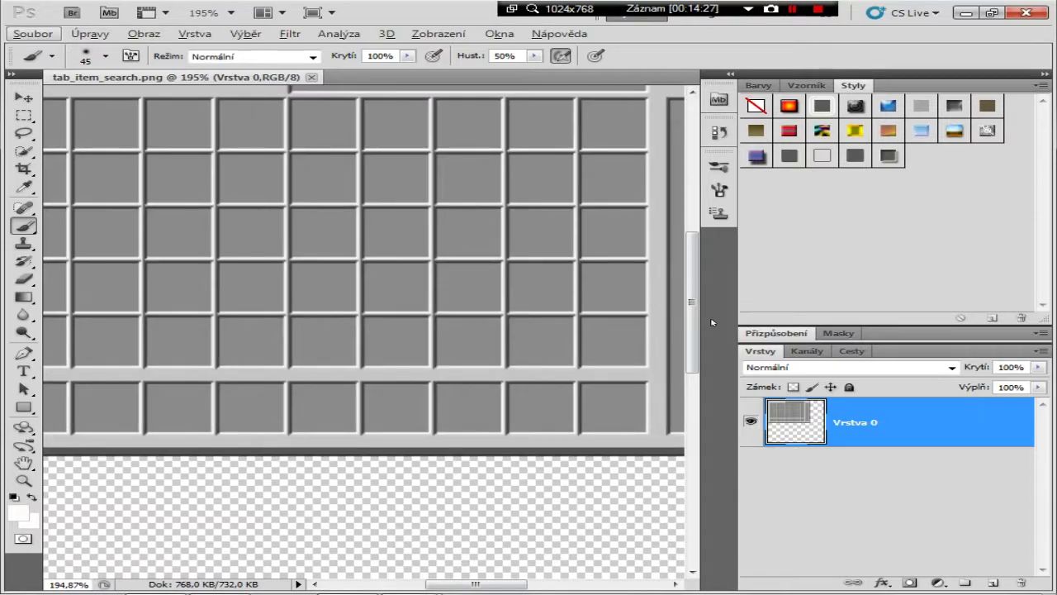
drag(695, 284, 692, 245)
drag(471, 583, 429, 584)
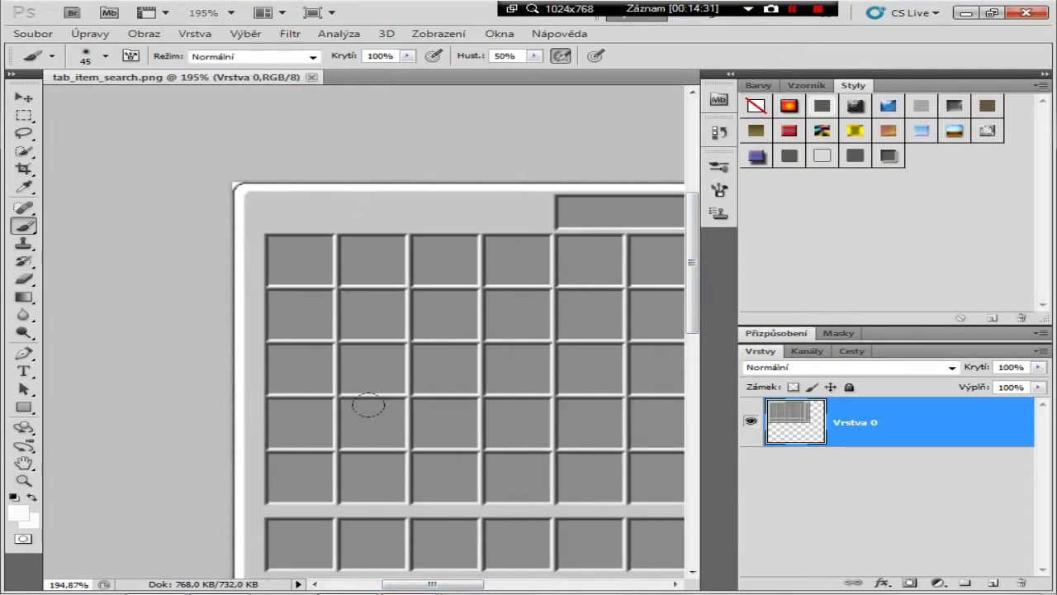
mouse_move(410, 579)
mouse_move(483, 500)
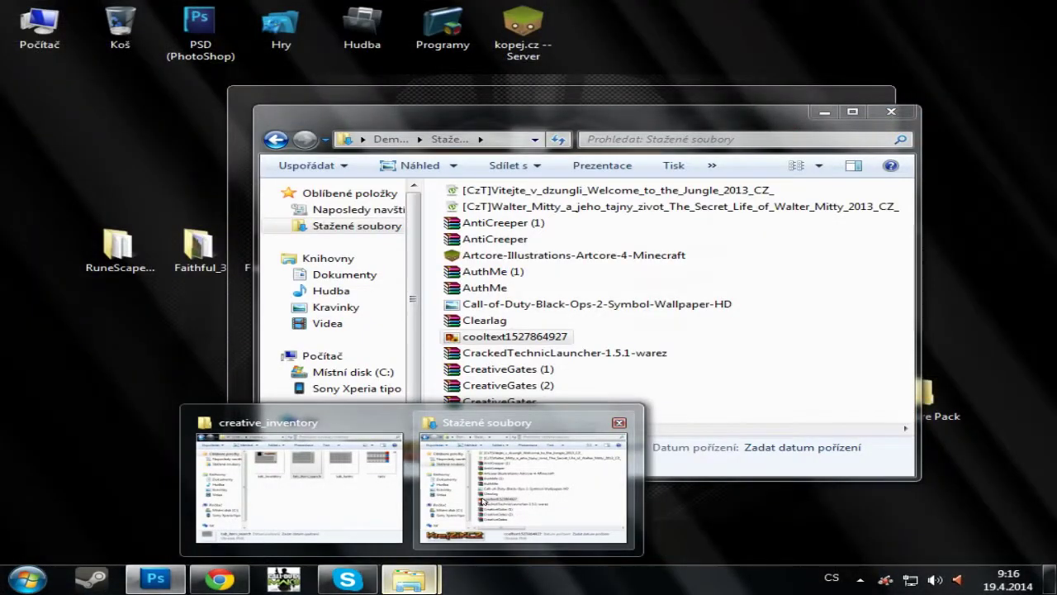
click(493, 478)
drag(500, 336, 103, 260)
scroll(212, 272, down, 4)
scroll(314, 272, up, 2)
key(Return)
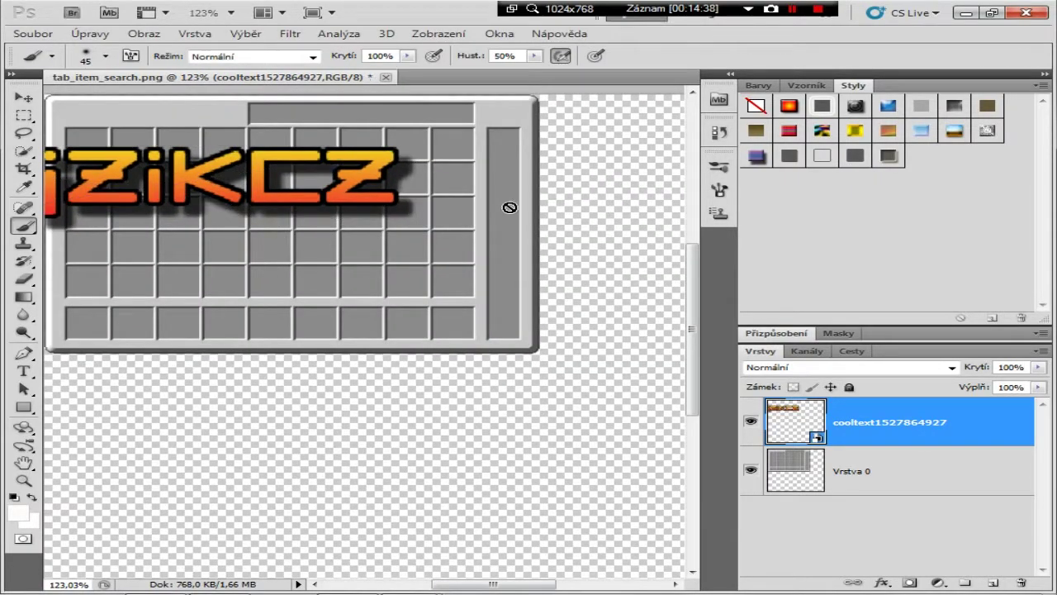
click(751, 422)
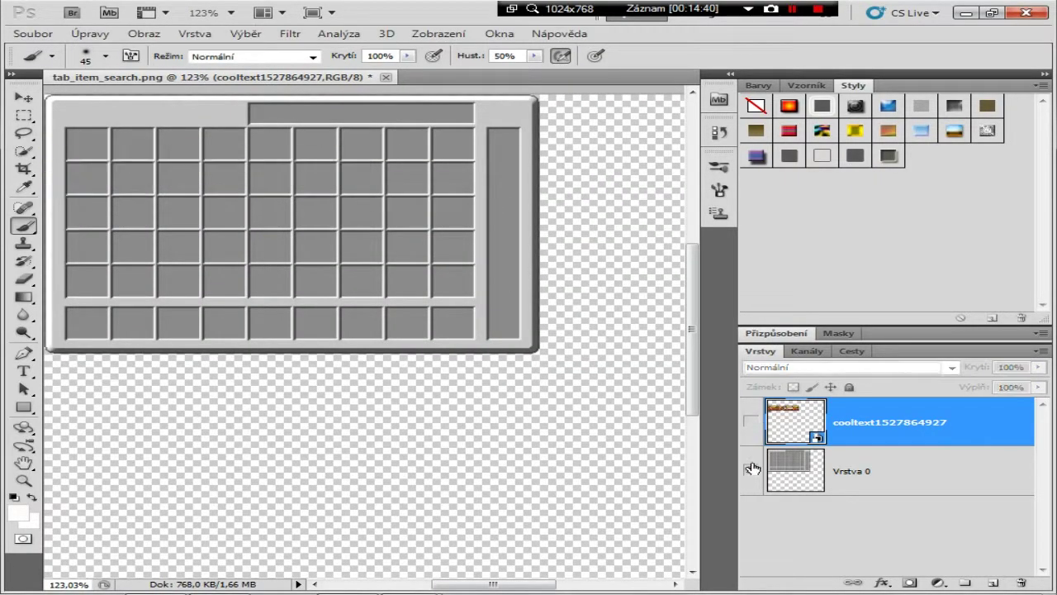
mouse_move(409, 578)
click(470, 524)
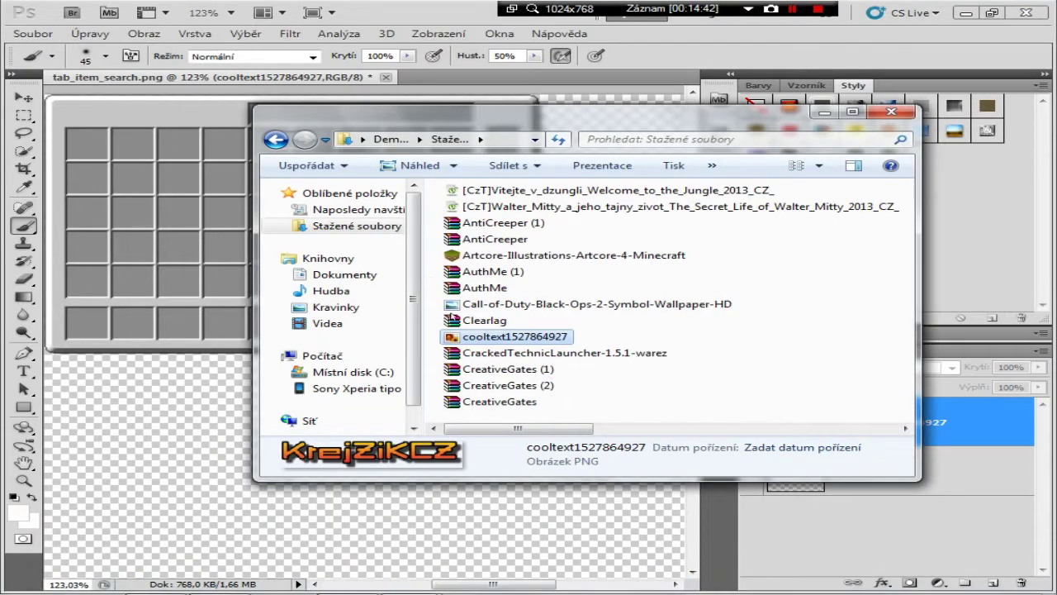
drag(525, 339, 384, 252)
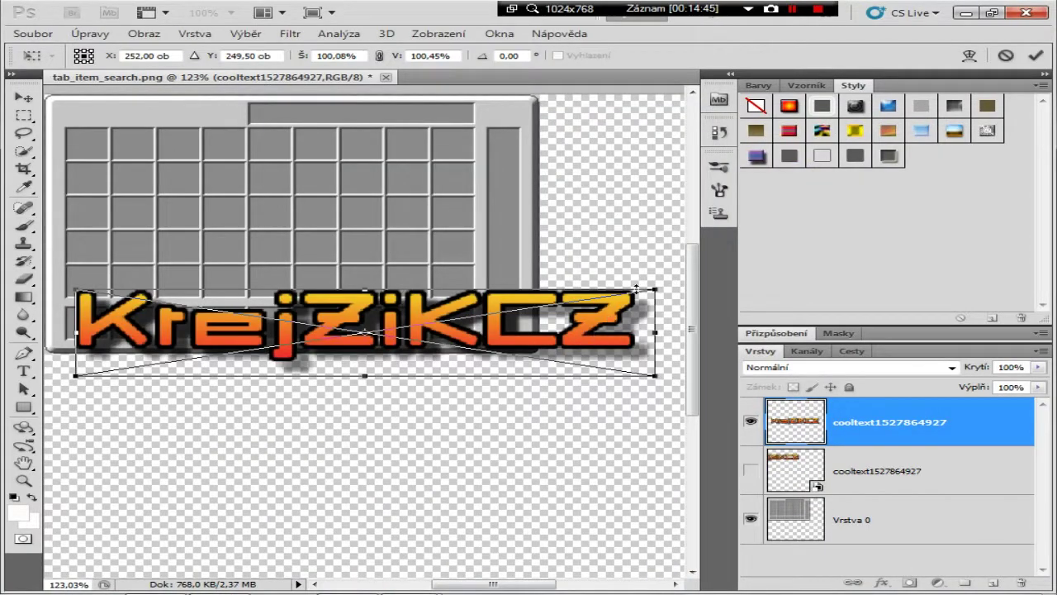
drag(658, 291, 224, 115)
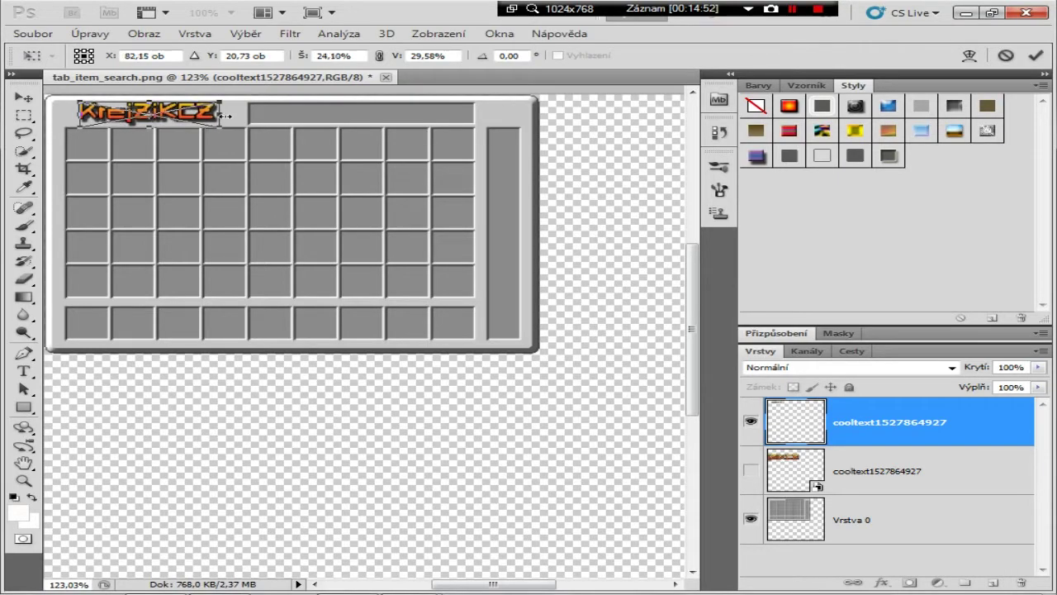
key(Return)
key(b)
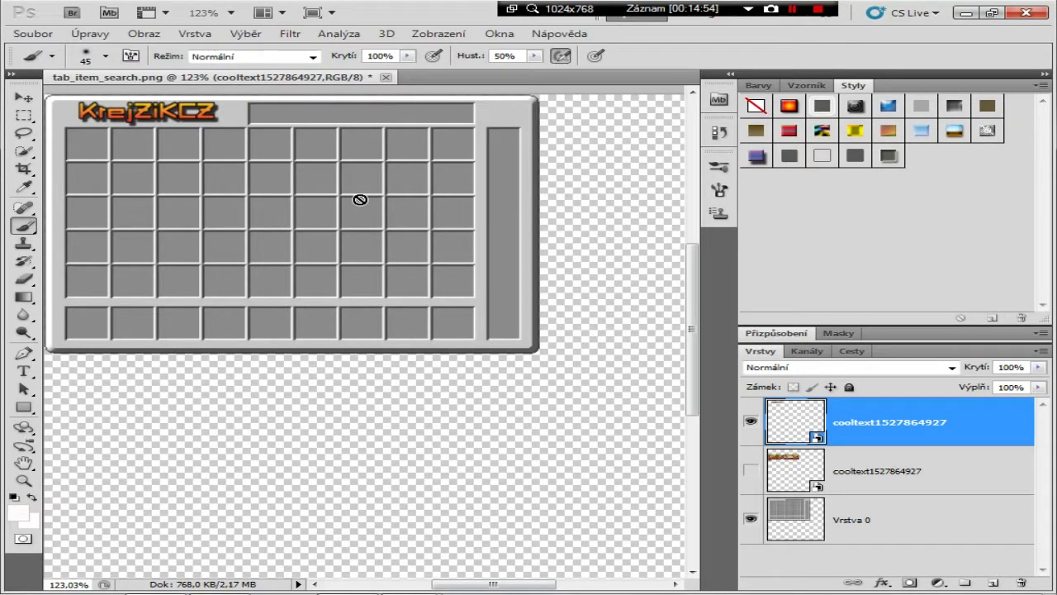
scroll(409, 164, down, 2)
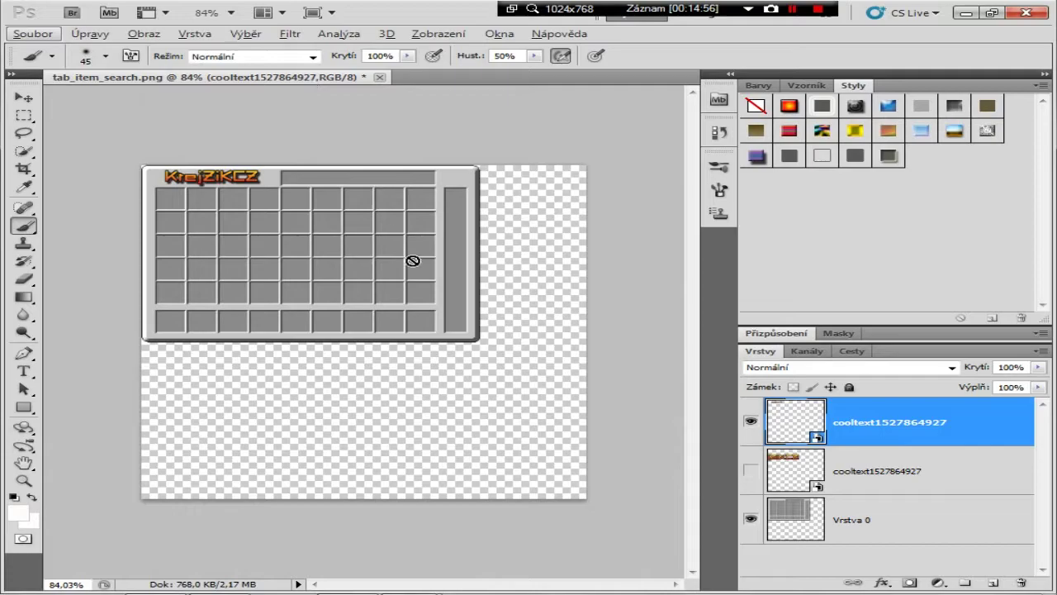
Save the image as tab_item_search.png in PNG format, replacing the existing file without interlacing, and close the document
click(11, 31)
click(124, 281)
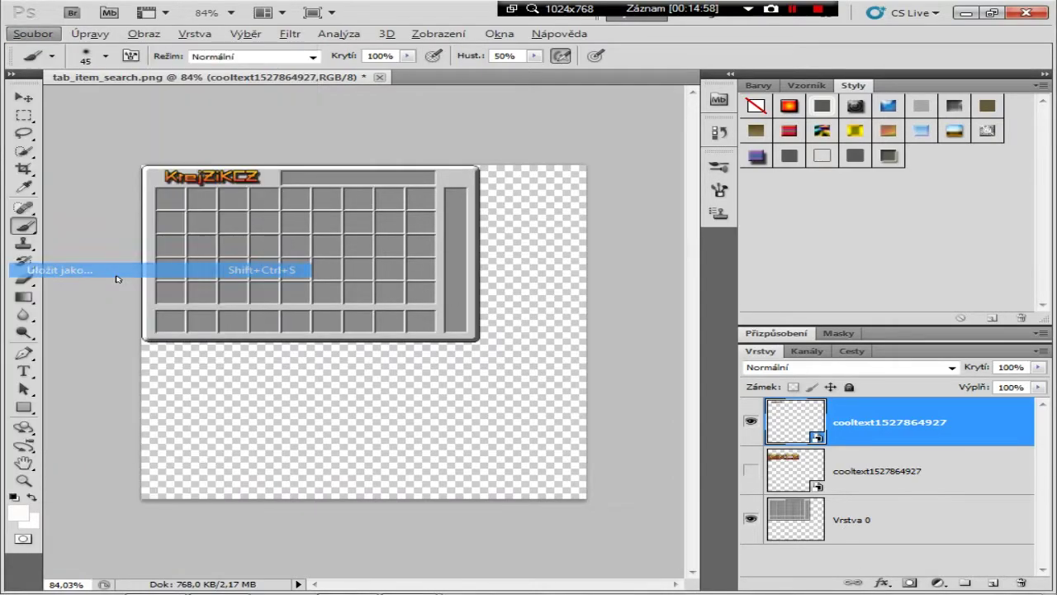
click(485, 336)
click(483, 498)
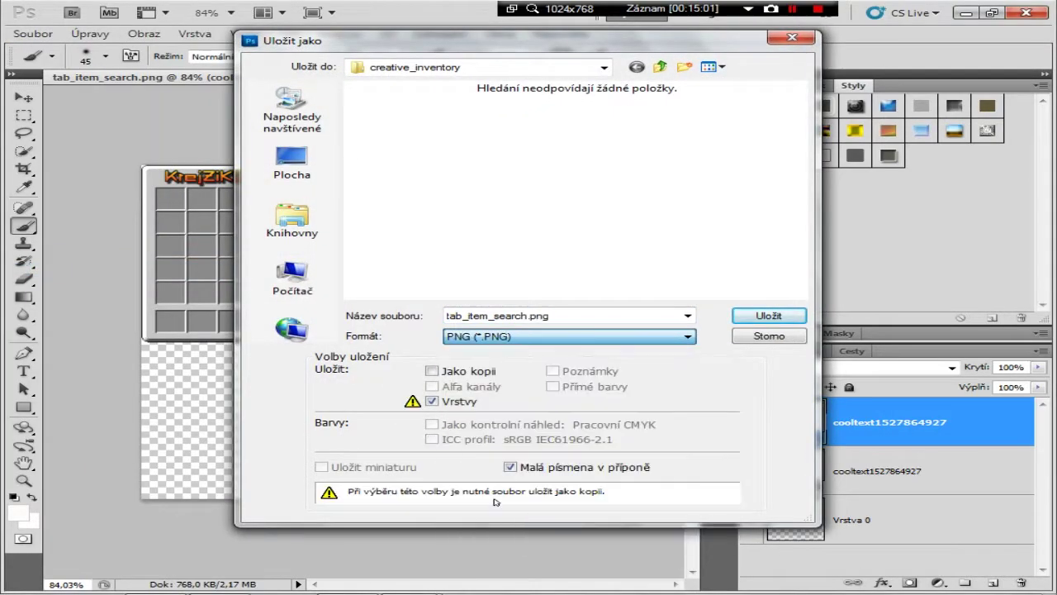
key(Return)
key(Return)
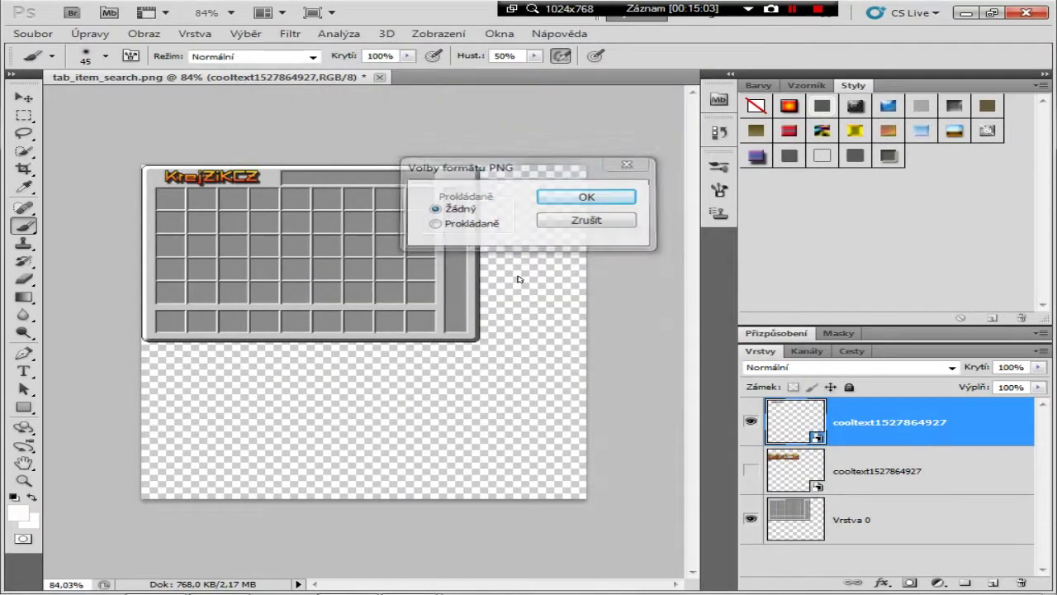
key(Return)
click(381, 77)
click(570, 241)
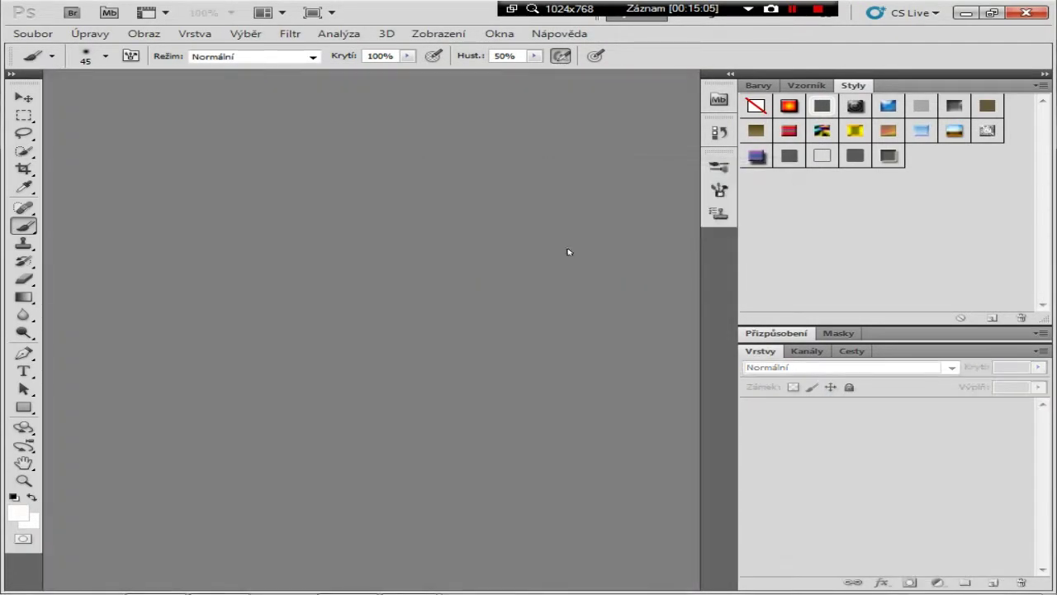
Open tab_items from the creative_inventory folder in Photoshop
key(super)
click(408, 582)
click(356, 487)
click(724, 210)
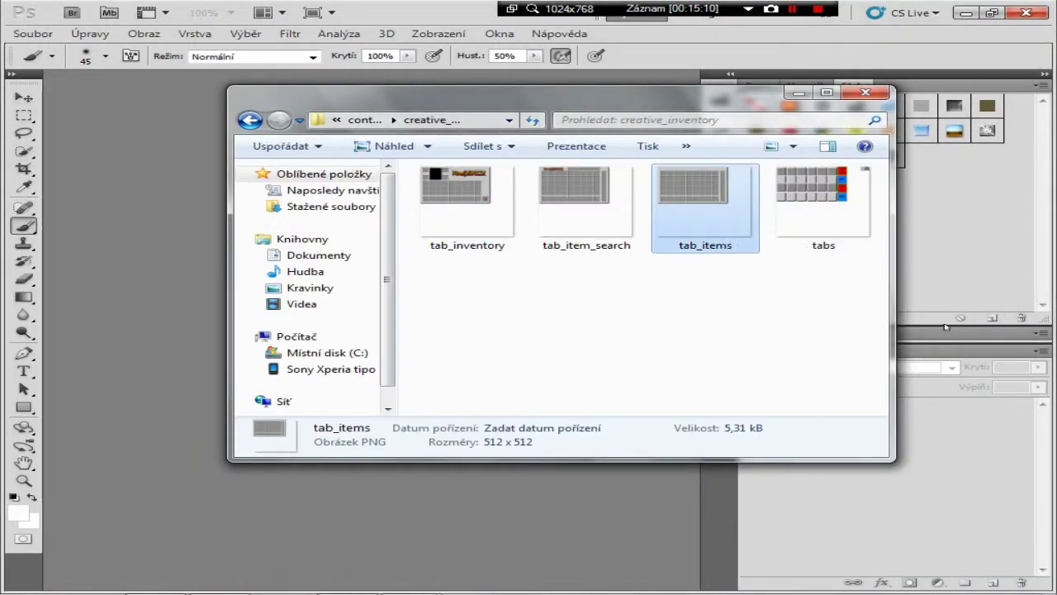
drag(690, 168, 124, 195)
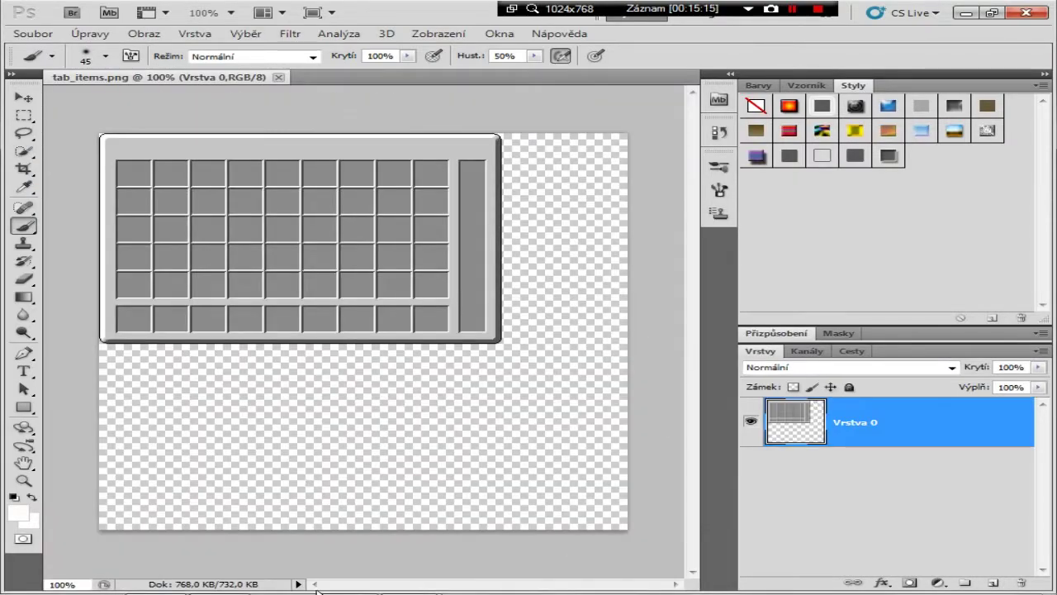
mouse_move(413, 581)
click(283, 466)
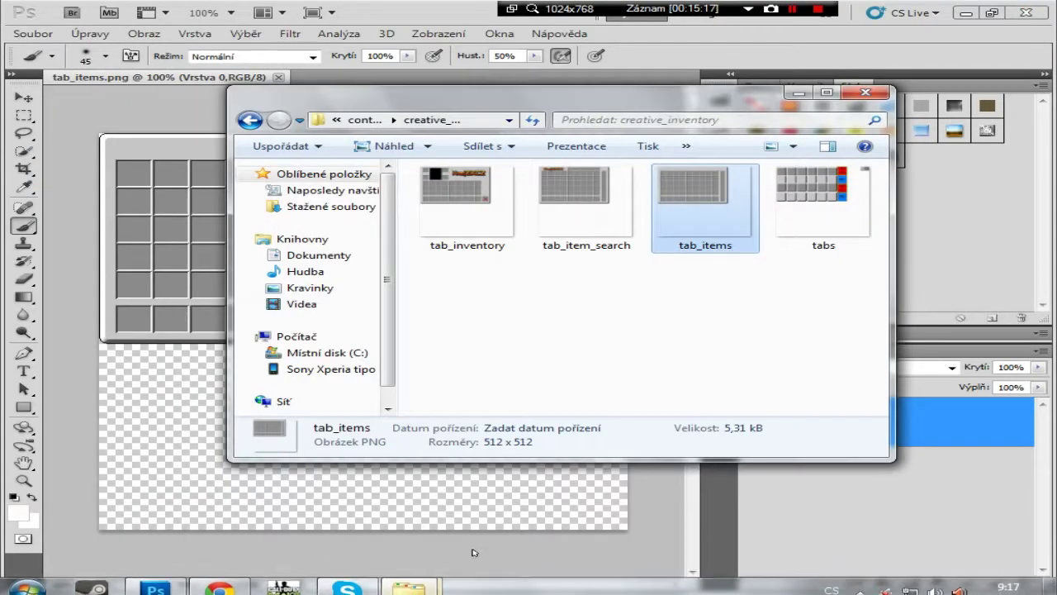
click(518, 478)
drag(468, 337, 328, 215)
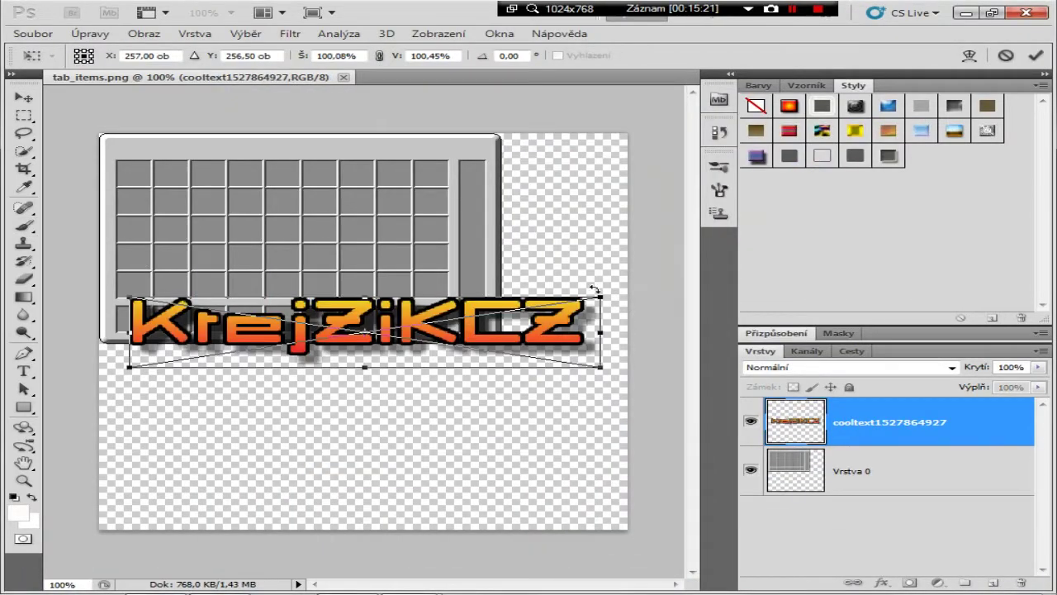
drag(601, 294, 357, 150)
key(Return)
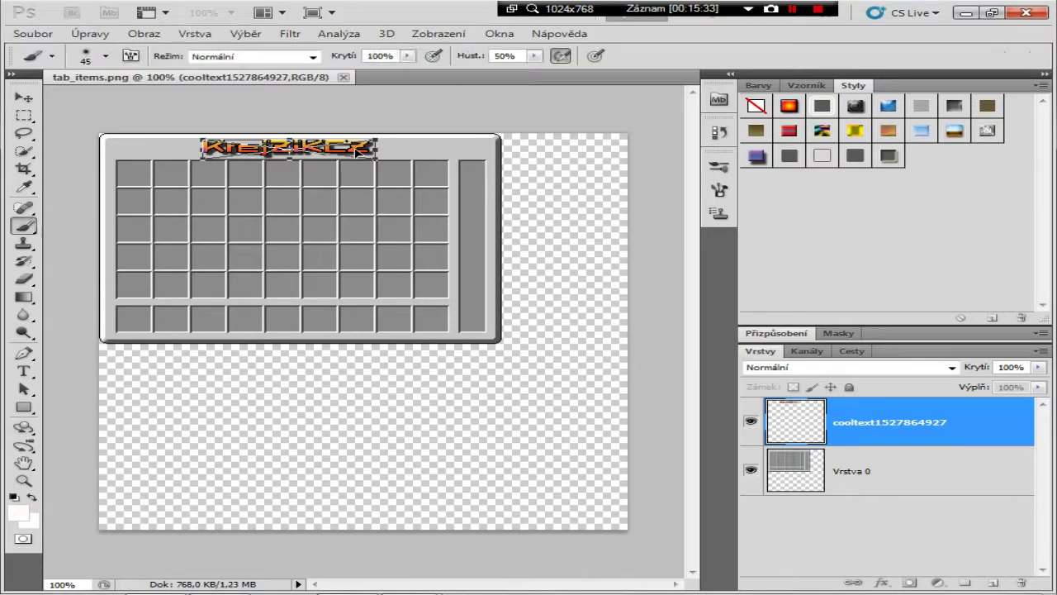
key(b)
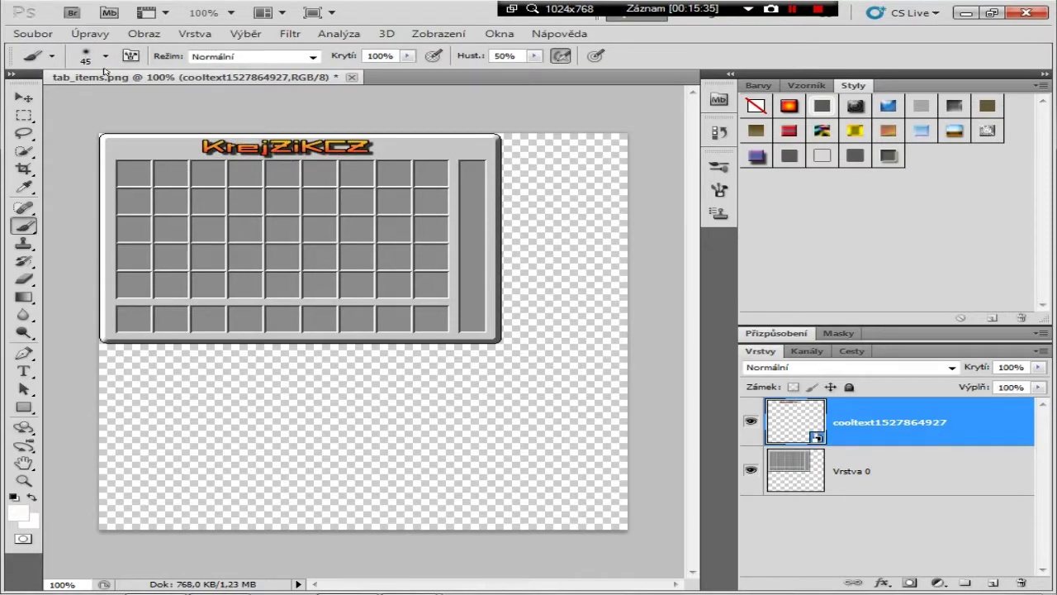
Save the image as tab_items.png in PNG format without interlacing, replacing the existing file
click(33, 33)
click(58, 279)
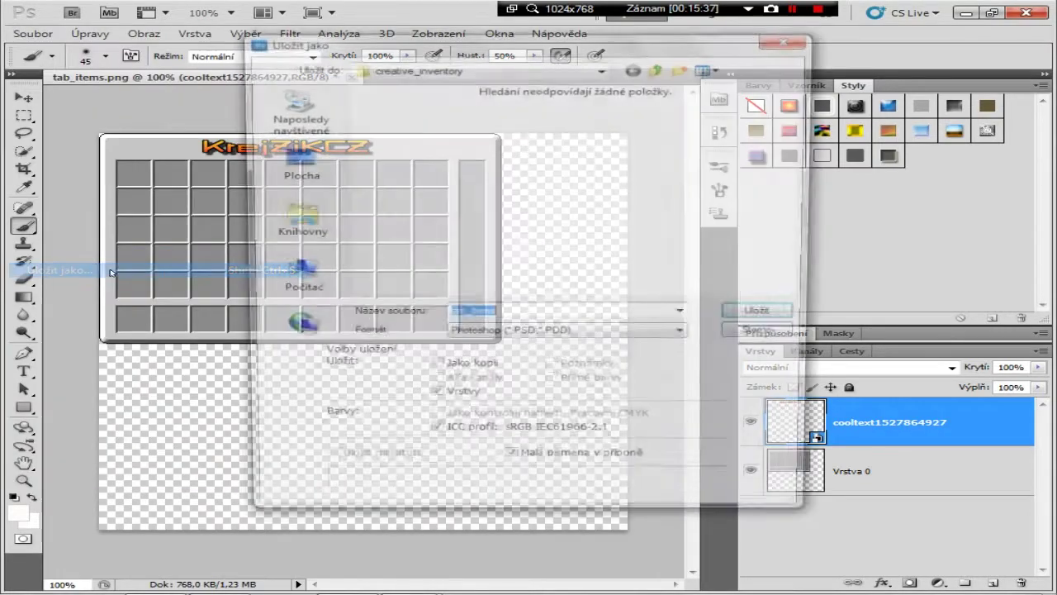
click(687, 336)
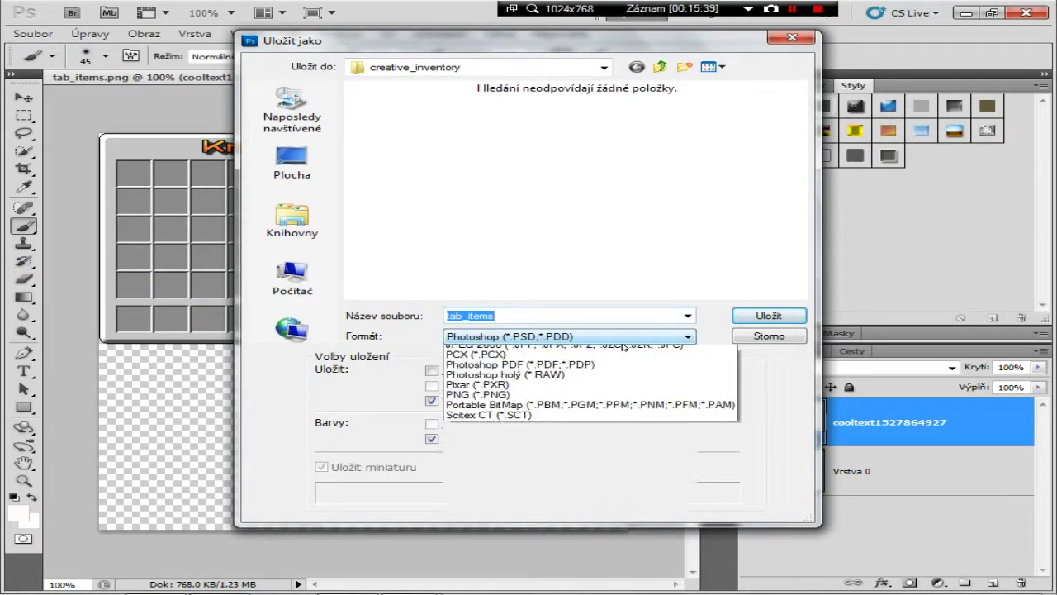
click(558, 496)
key(Return)
key(Return)
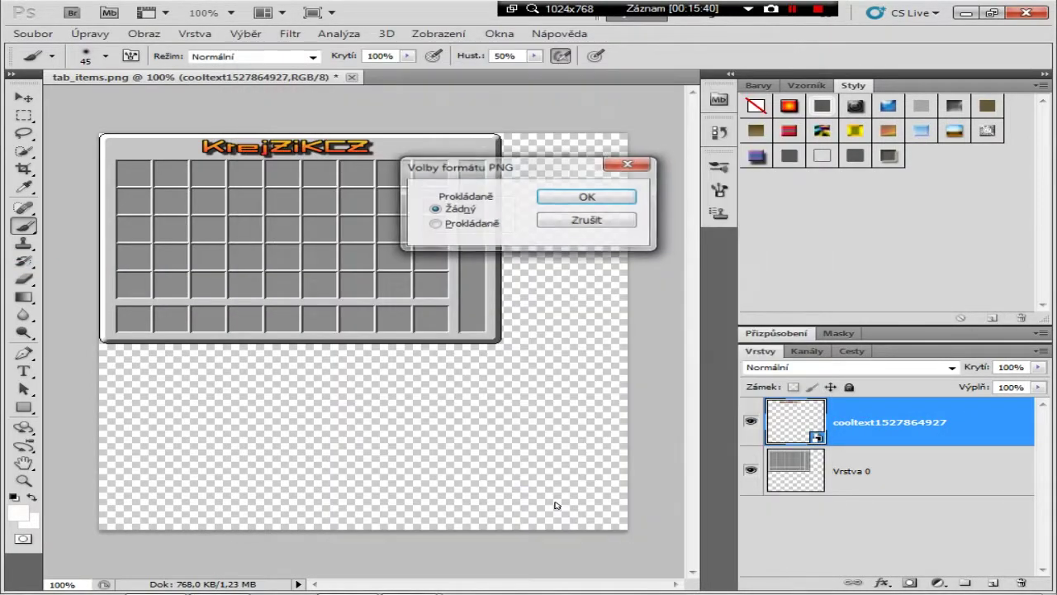
key(Return)
Clear Photoshop and the browser out of the way and bring the creative_inventory folder window to the front
click(966, 12)
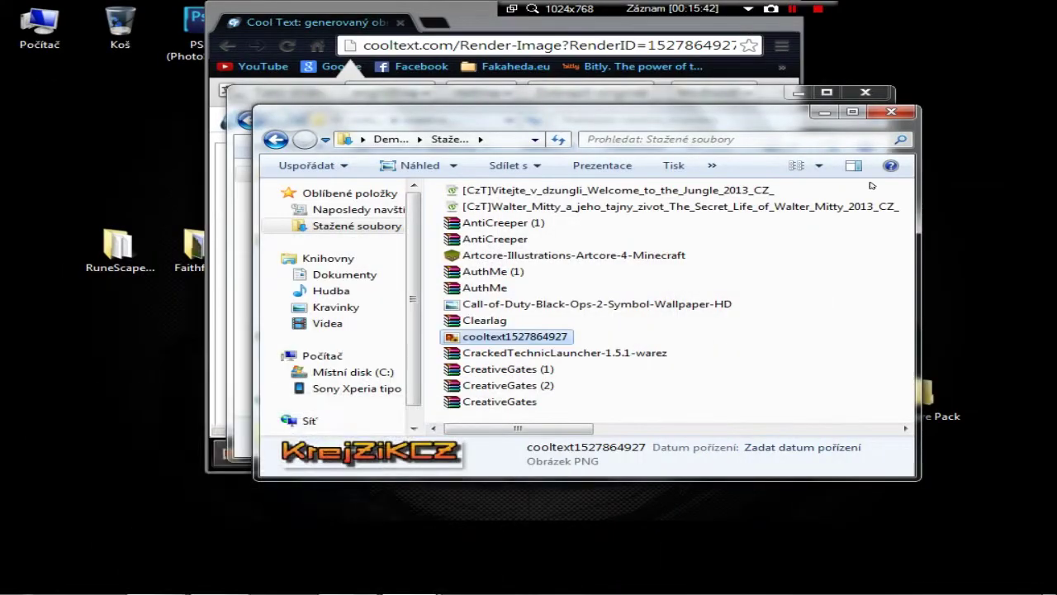
drag(648, 20, 526, 10)
click(611, 9)
click(545, 95)
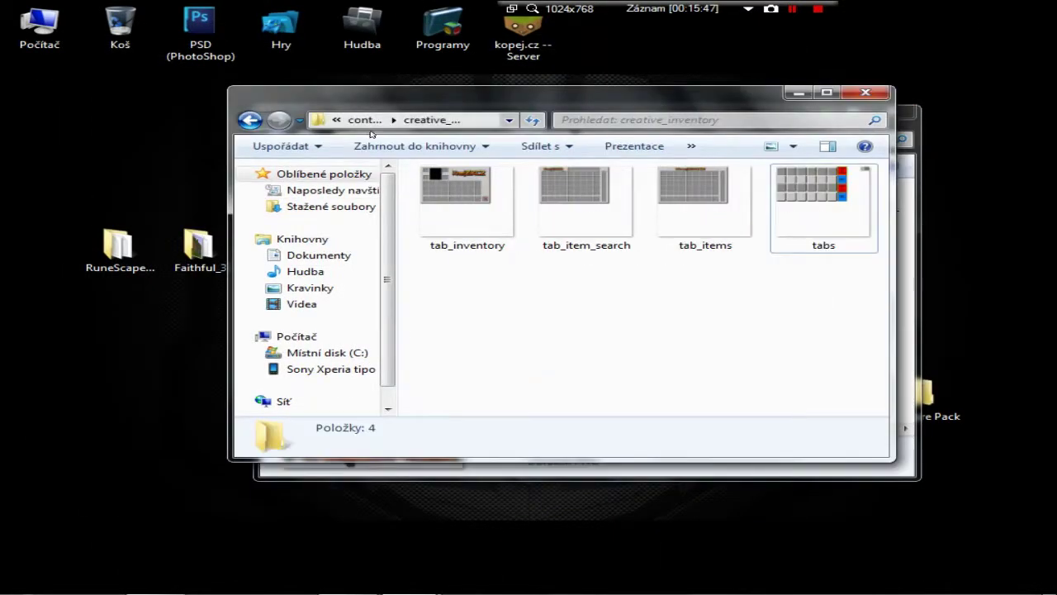
Look through the interface images in the container folder and return to the gui folder
click(250, 120)
scroll(657, 259, down, 3)
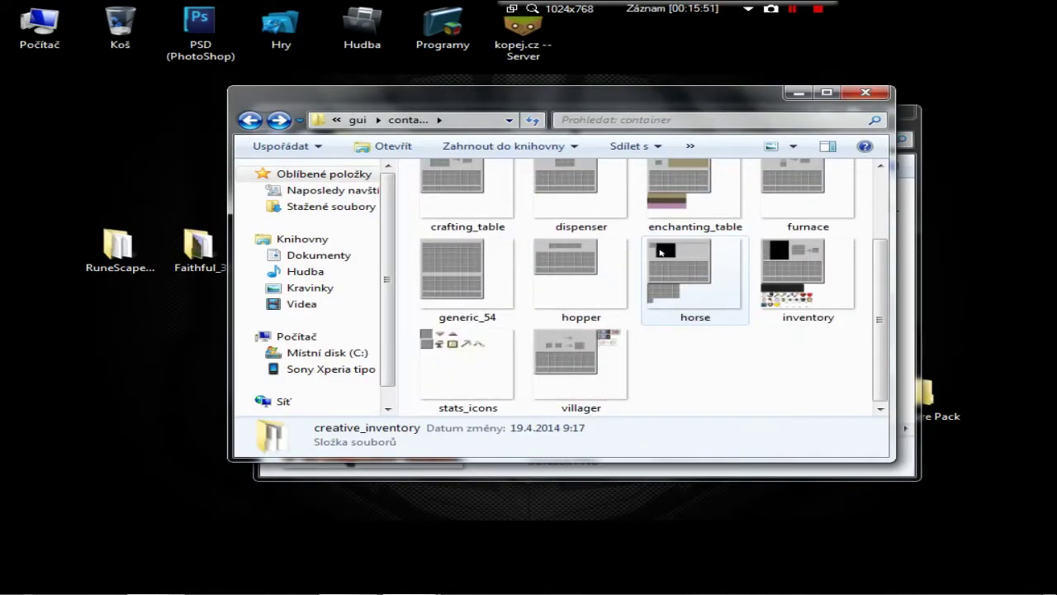
scroll(526, 288, up, 3)
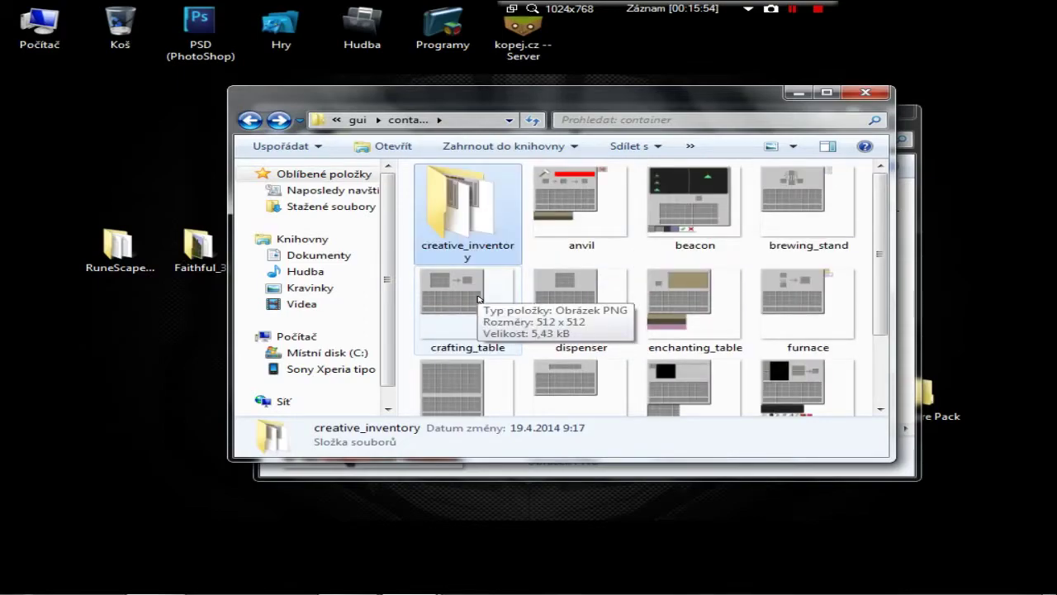
click(446, 283)
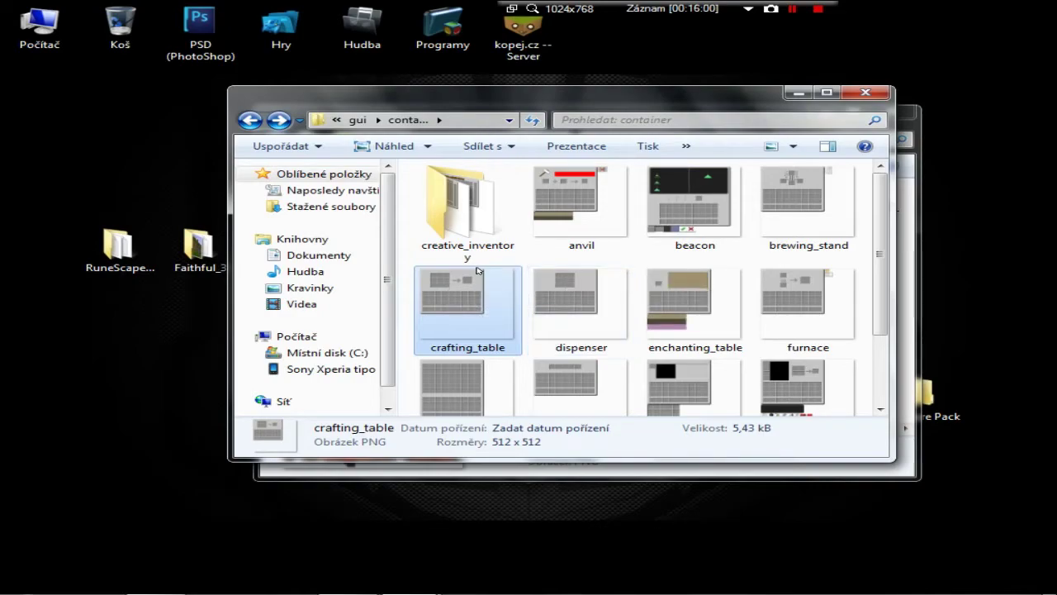
double_click(456, 210)
key(BackSpace)
key(BackSpace)
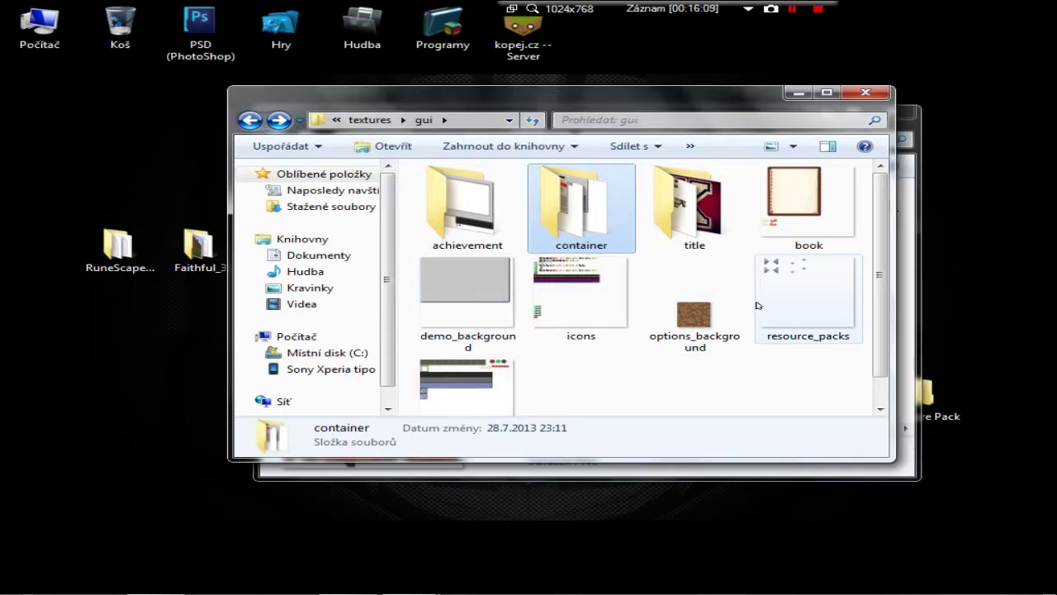
click(741, 345)
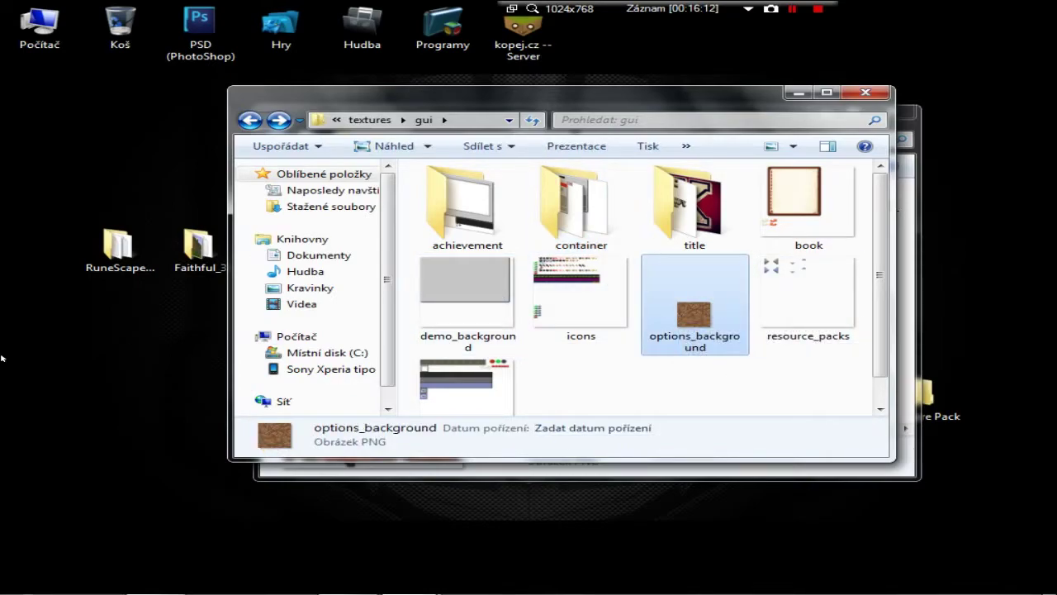
drag(718, 315, 430, 421)
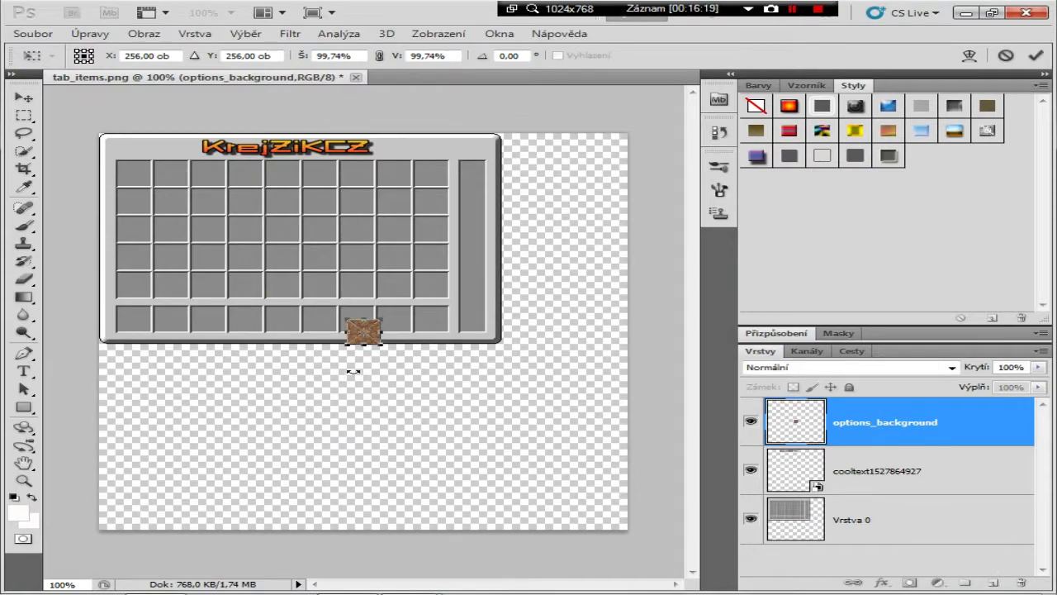
drag(385, 321, 684, 239)
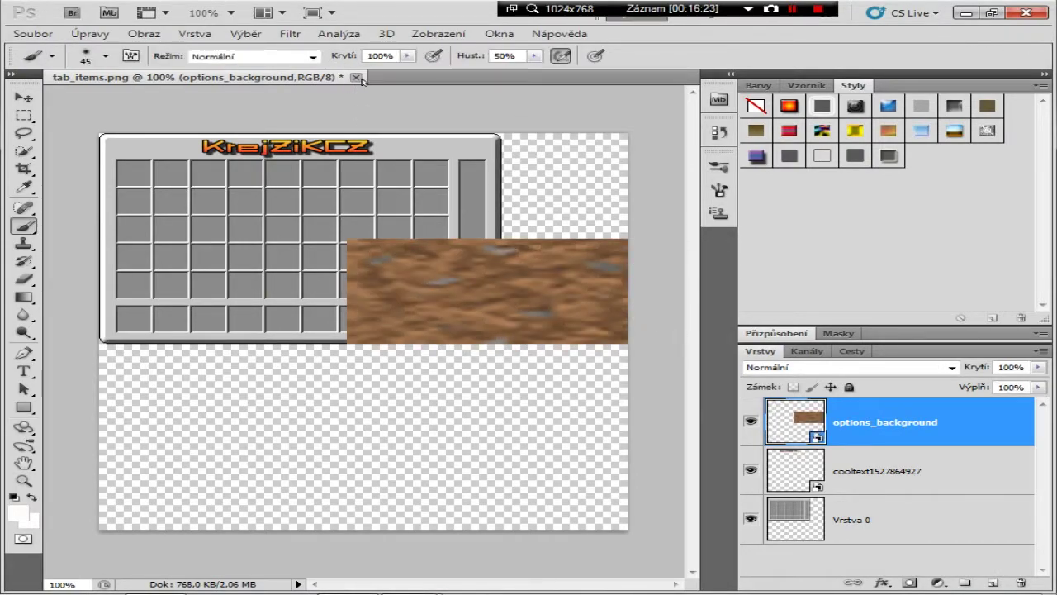
Close tab_items.png without saving the added dirt layer and open options_background from the gui folder in Photoshop
click(355, 77)
click(582, 239)
mouse_move(408, 578)
click(298, 484)
drag(683, 336, 173, 384)
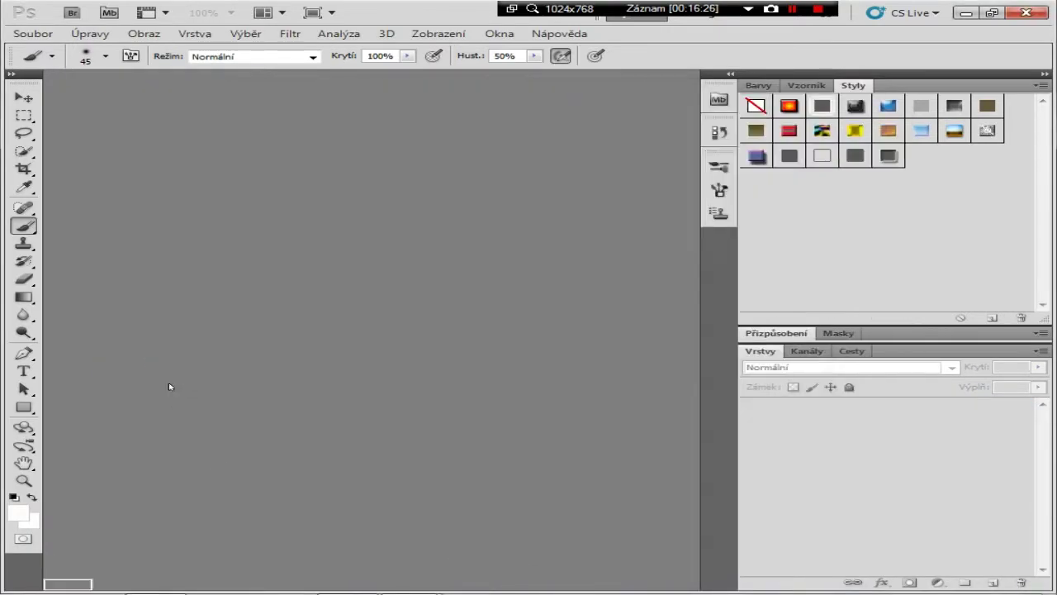
key(super)
click(408, 578)
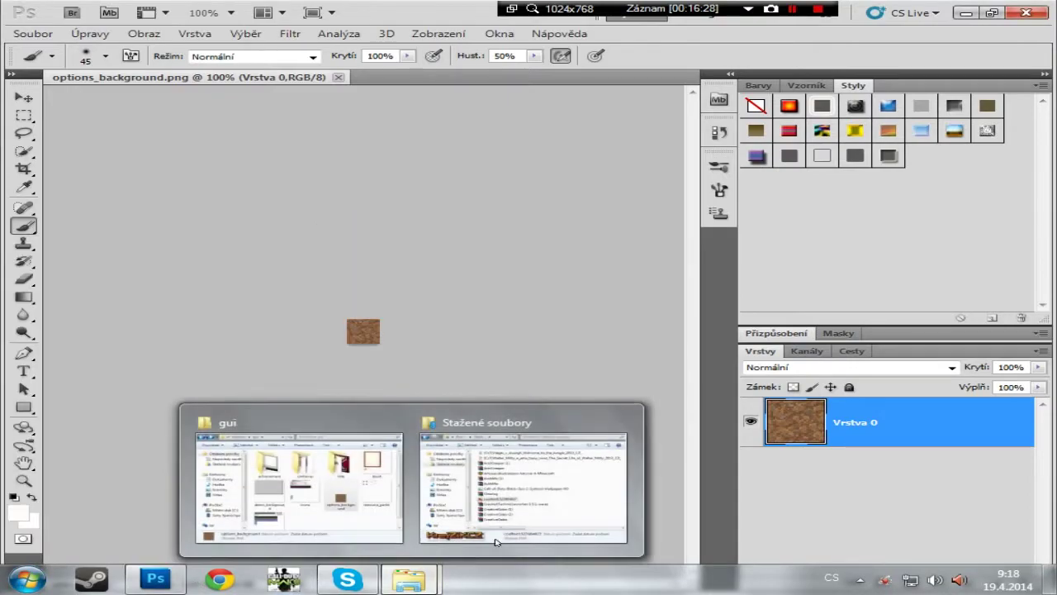
click(519, 479)
drag(522, 336, 245, 338)
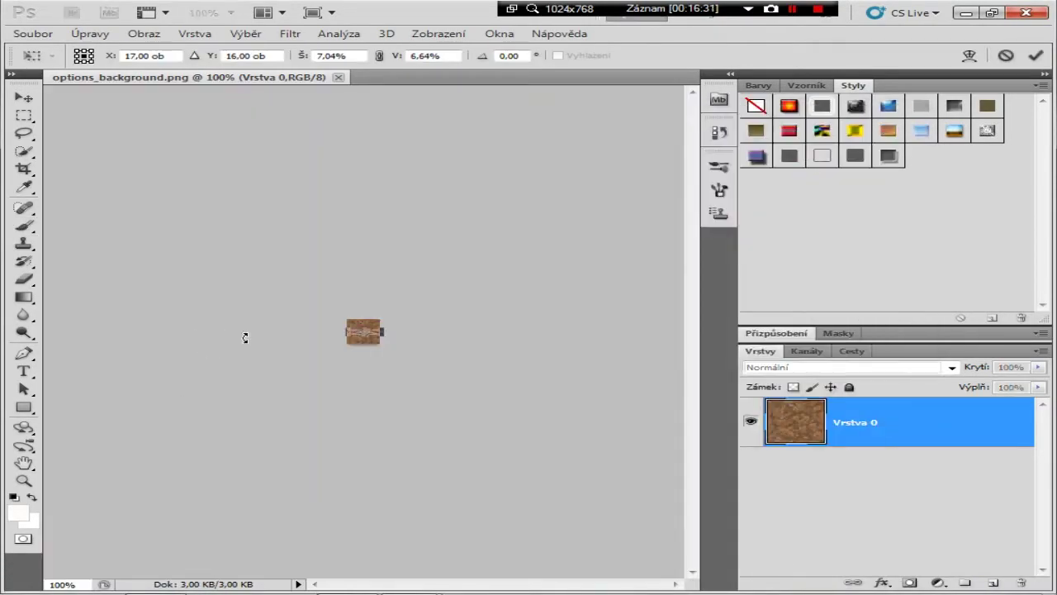
scroll(409, 339, up, 5)
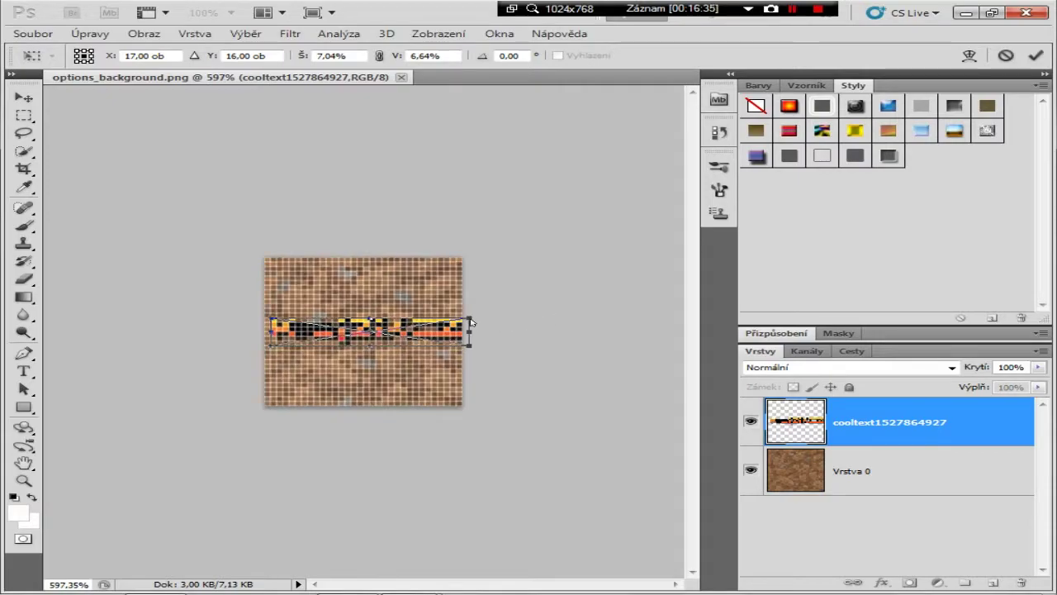
drag(469, 322, 468, 449)
key(Return)
key(b)
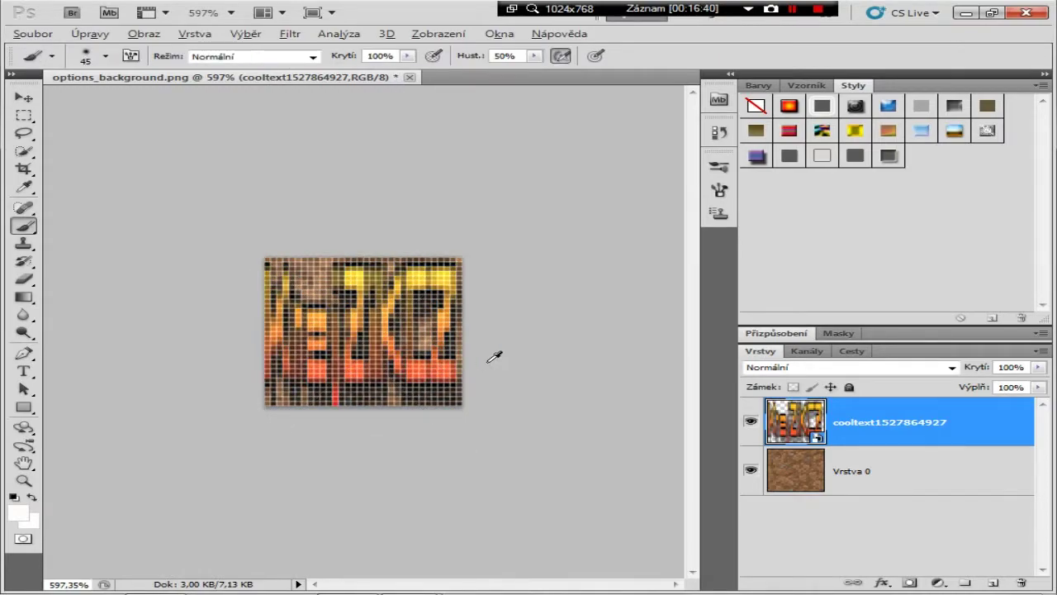
scroll(507, 350, down, 5)
scroll(517, 354, down, 6)
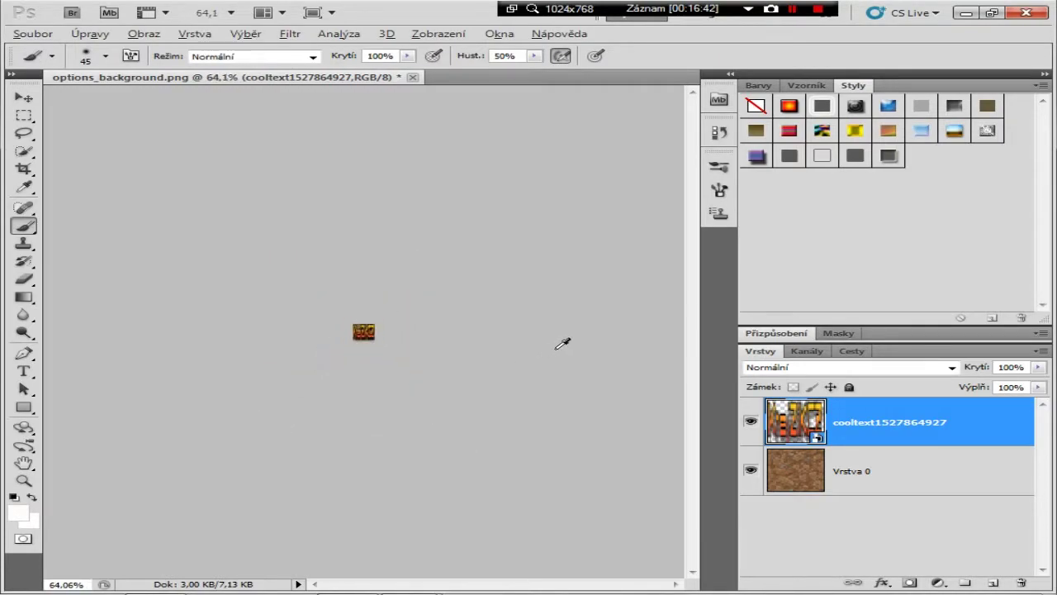
scroll(573, 385, up, 3)
scroll(608, 422, up, 2)
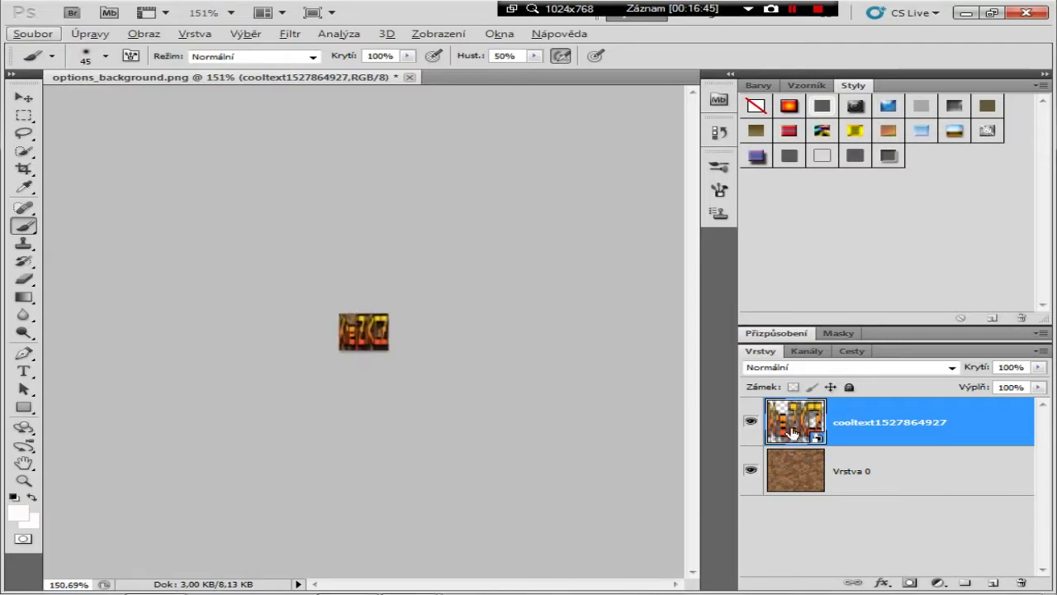
click(751, 421)
Place K-logo-instagram-1024x1024 from the Kravinky library over the whole options_background.png texture, scaled to about 2.9% width and 2.4% height
mouse_move(409, 578)
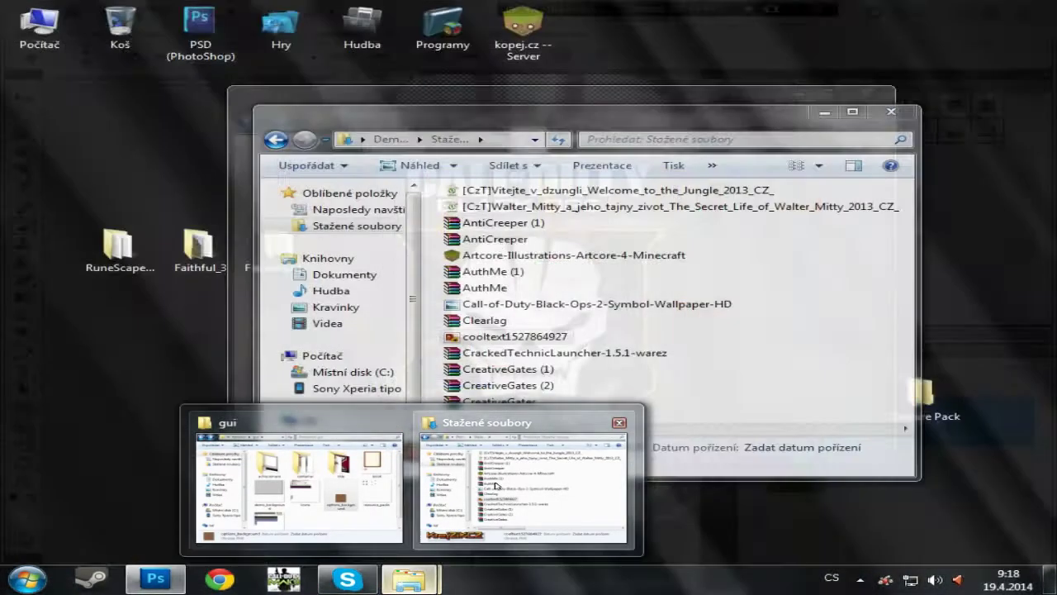
click(523, 483)
click(334, 307)
drag(606, 367, 153, 366)
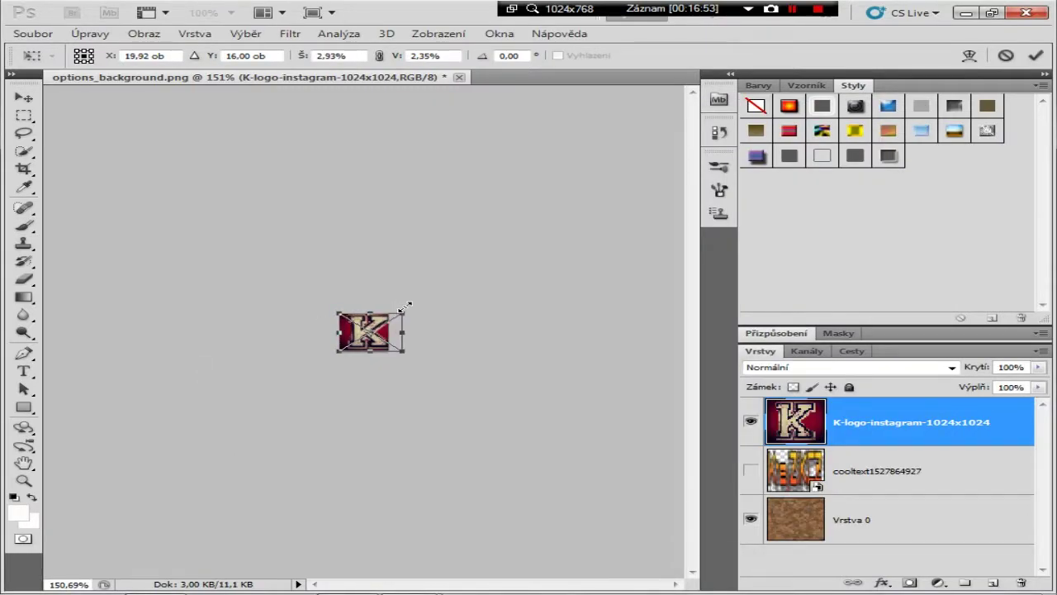
key(Return)
key(b)
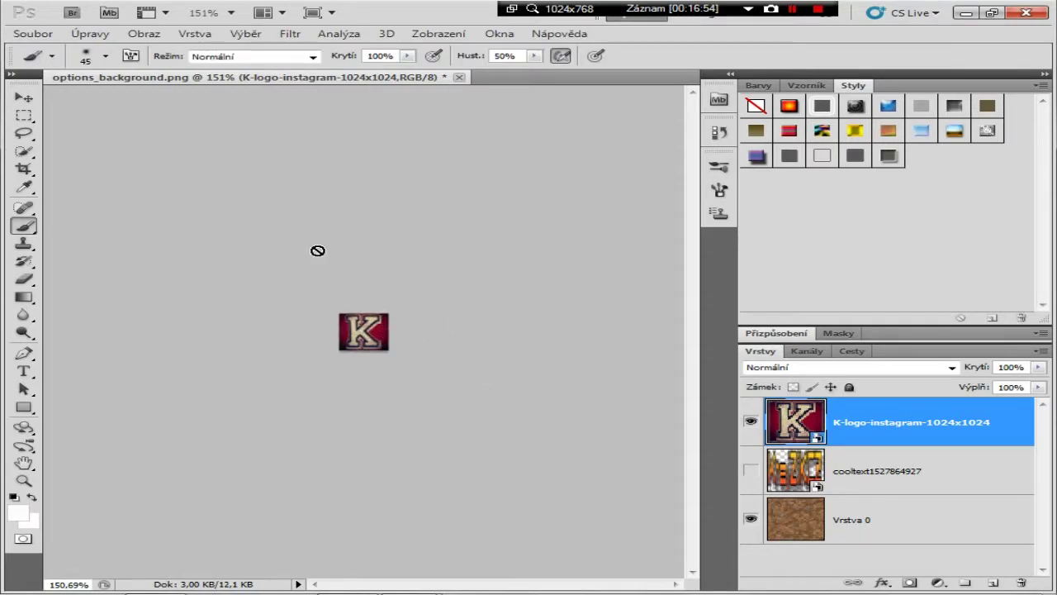
Save the image as options_background.png in PNG format, replacing the existing file, and minimise Photoshop
click(33, 33)
click(157, 267)
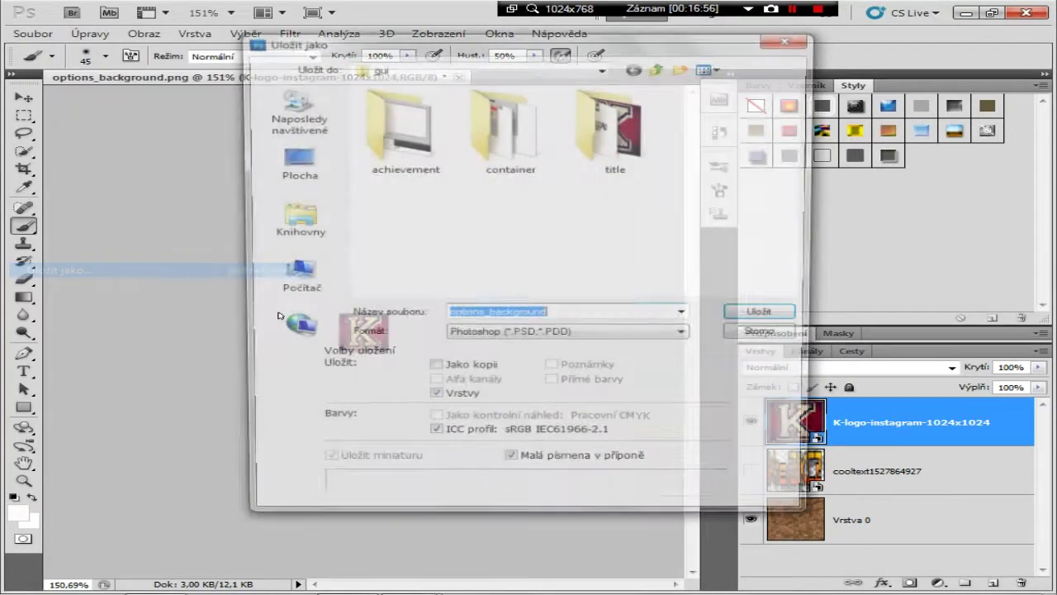
click(504, 336)
click(487, 504)
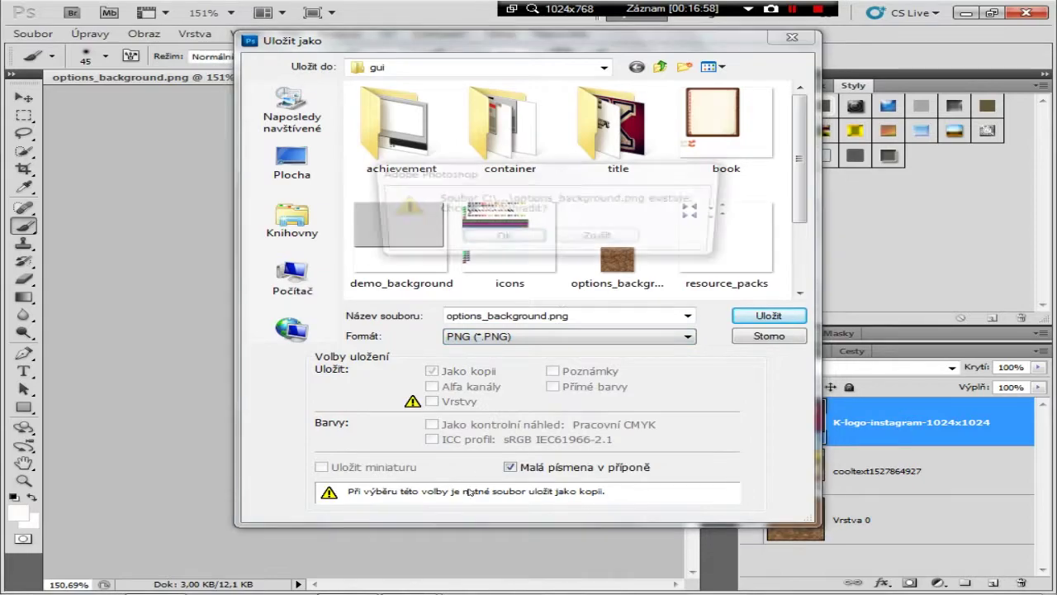
key(Return)
key(Return)
click(964, 12)
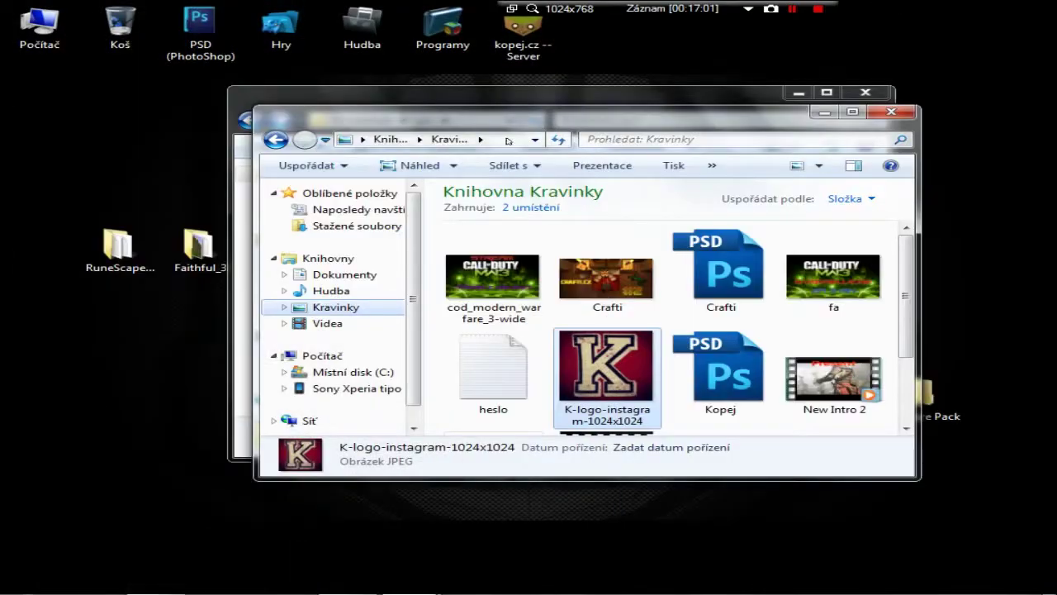
Look through the font, environment, entity and blocks folders of the texture pack, and close both folder windows
click(332, 94)
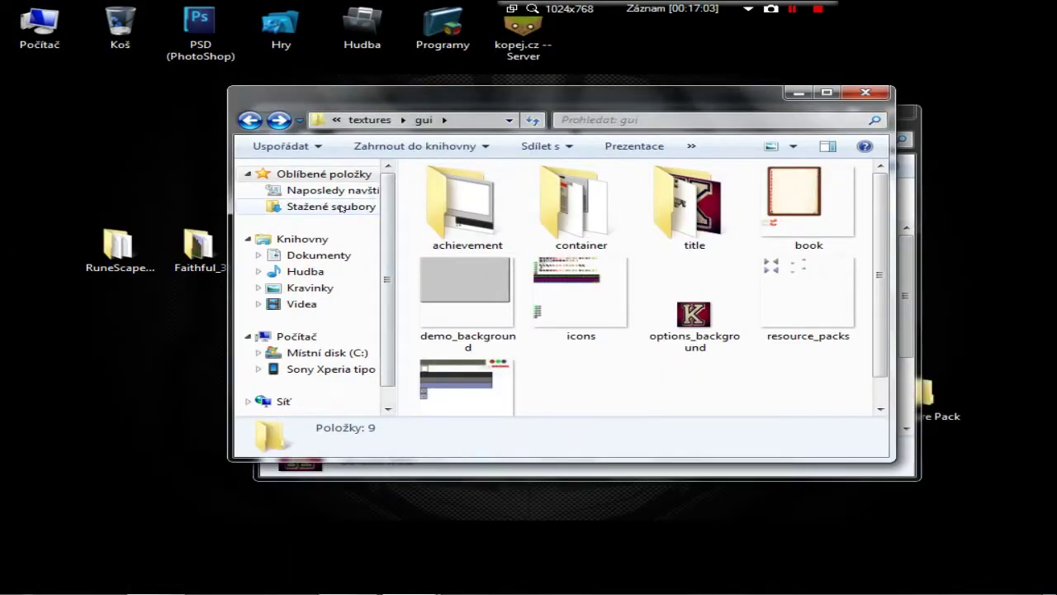
key(BackSpace)
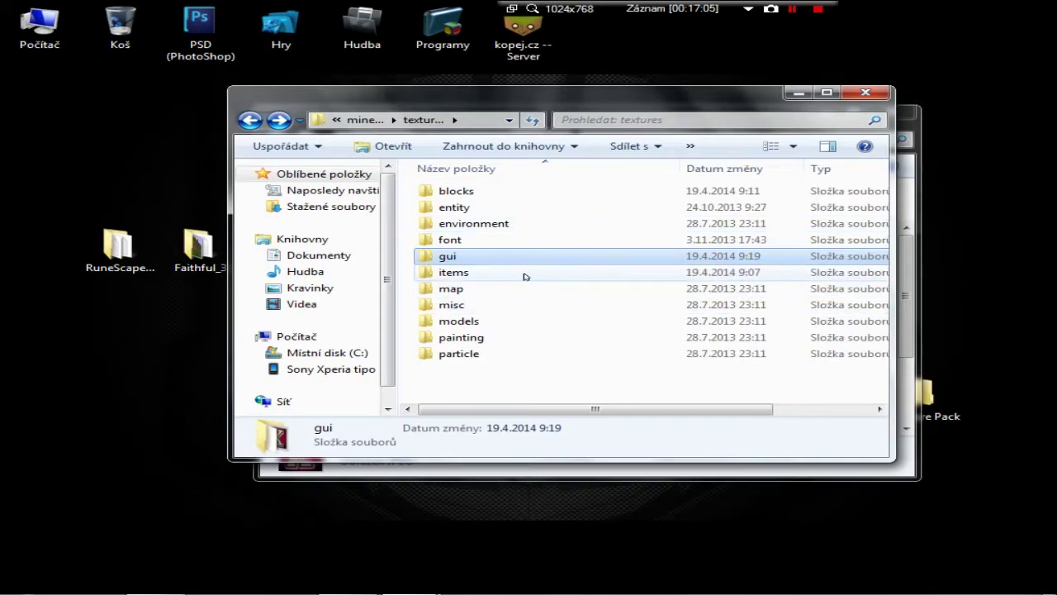
click(486, 237)
double_click(486, 238)
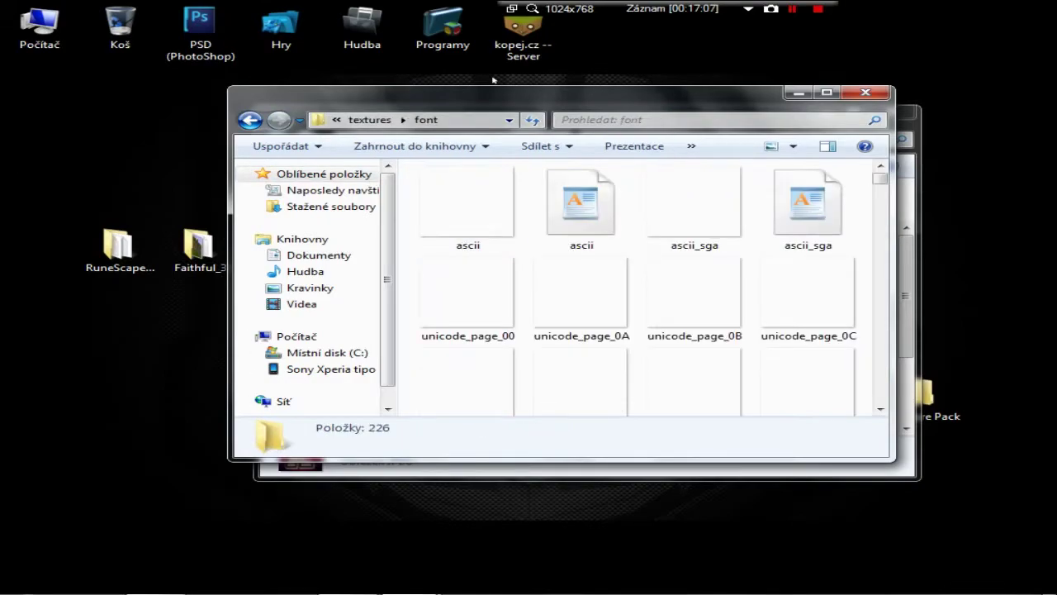
scroll(578, 206, down, 10)
scroll(619, 193, up, 10)
key(BackSpace)
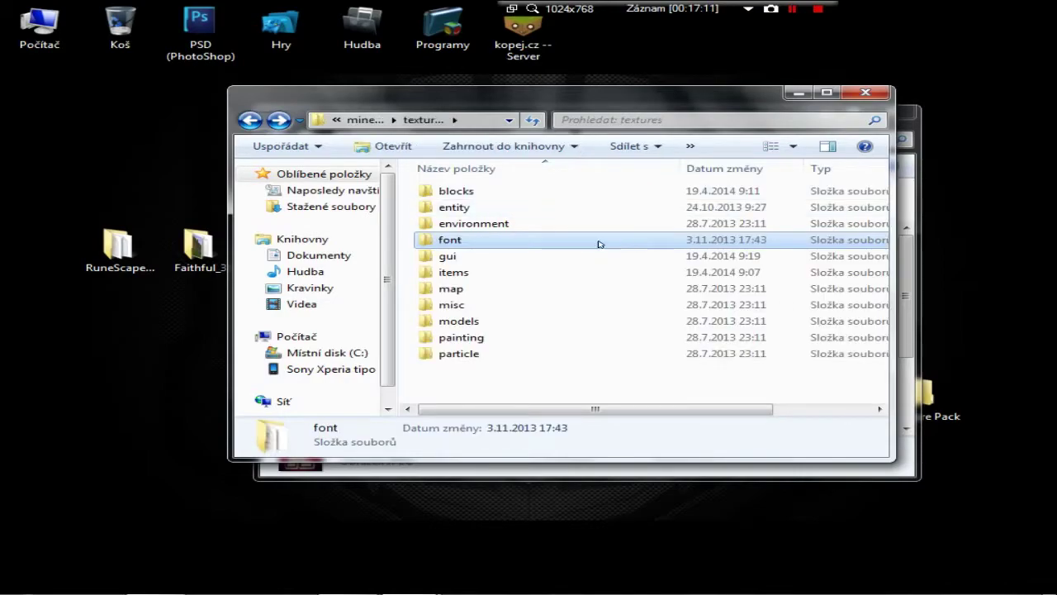
double_click(528, 223)
key(BackSpace)
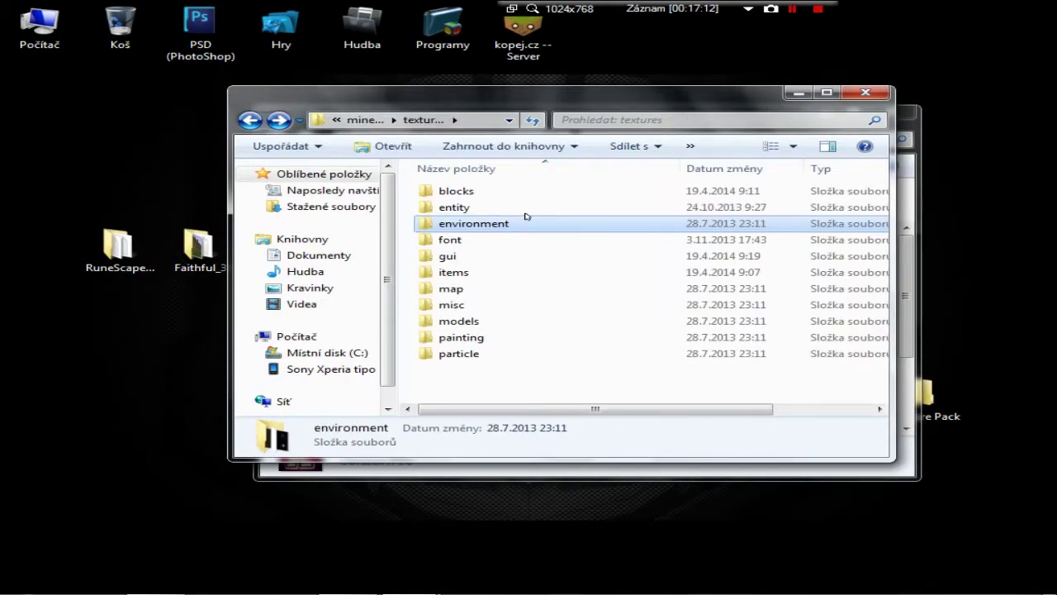
double_click(530, 211)
scroll(529, 212, down, 8)
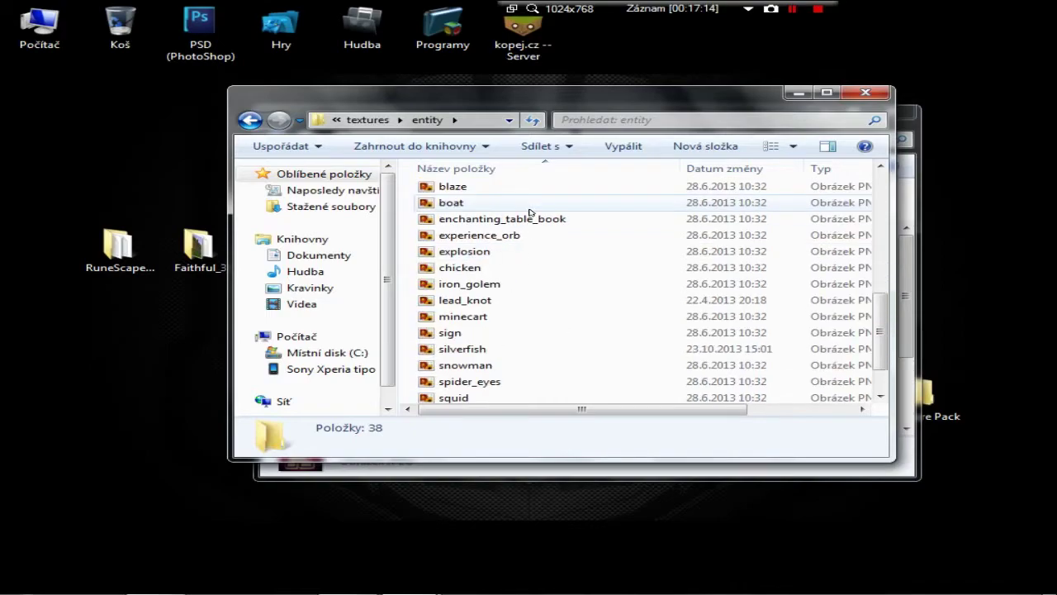
scroll(538, 212, up, 8)
key(BackSpace)
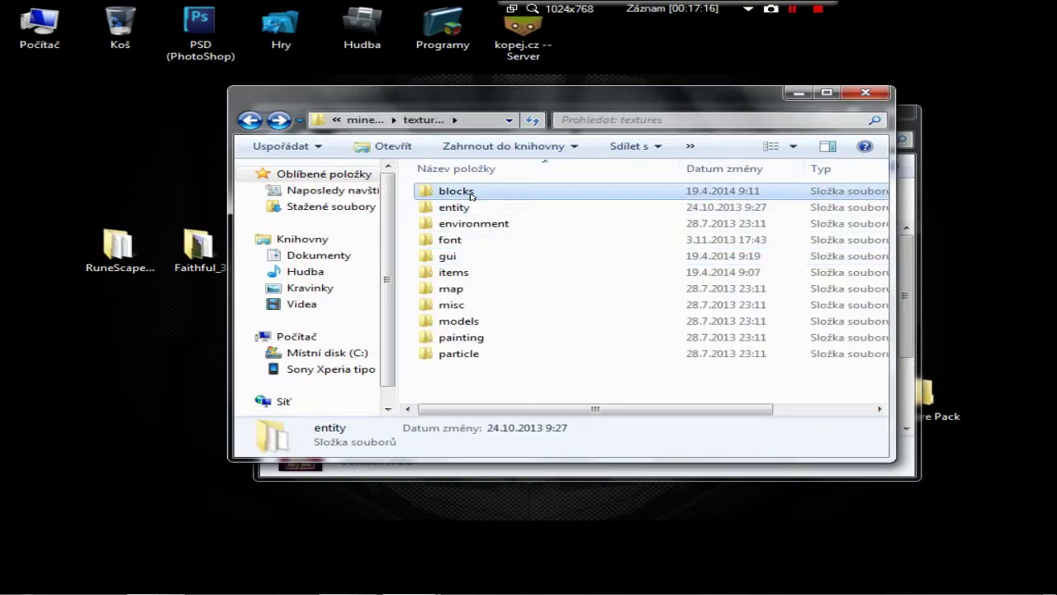
double_click(465, 189)
scroll(658, 226, down, 3)
scroll(659, 225, down, 5)
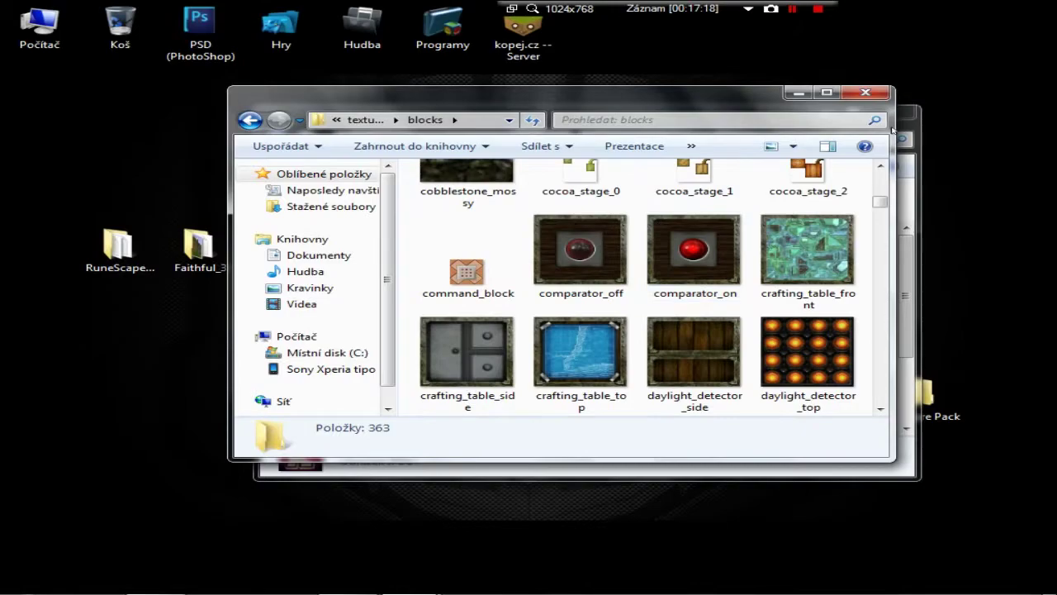
click(862, 95)
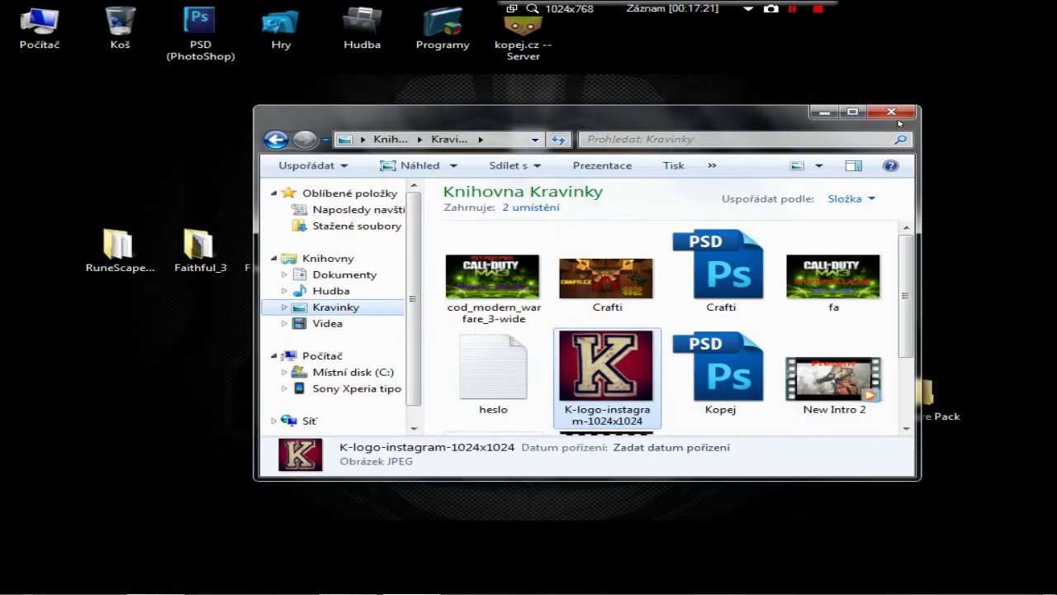
click(892, 114)
Compress the Faithful_3 folder on the desktop into a ZIP archive named Faithful_3
right_click(234, 262)
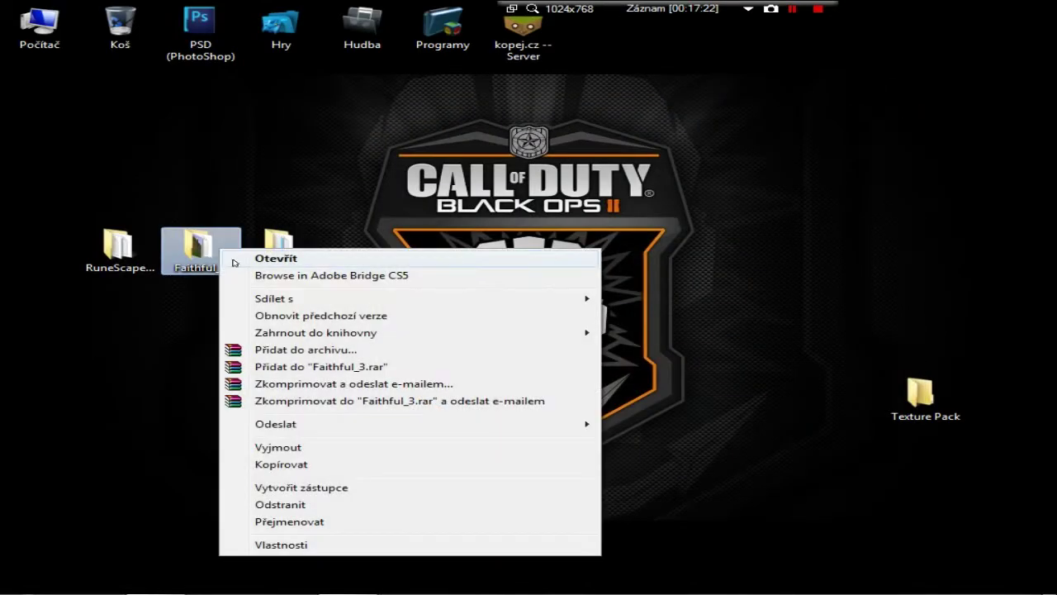
click(313, 350)
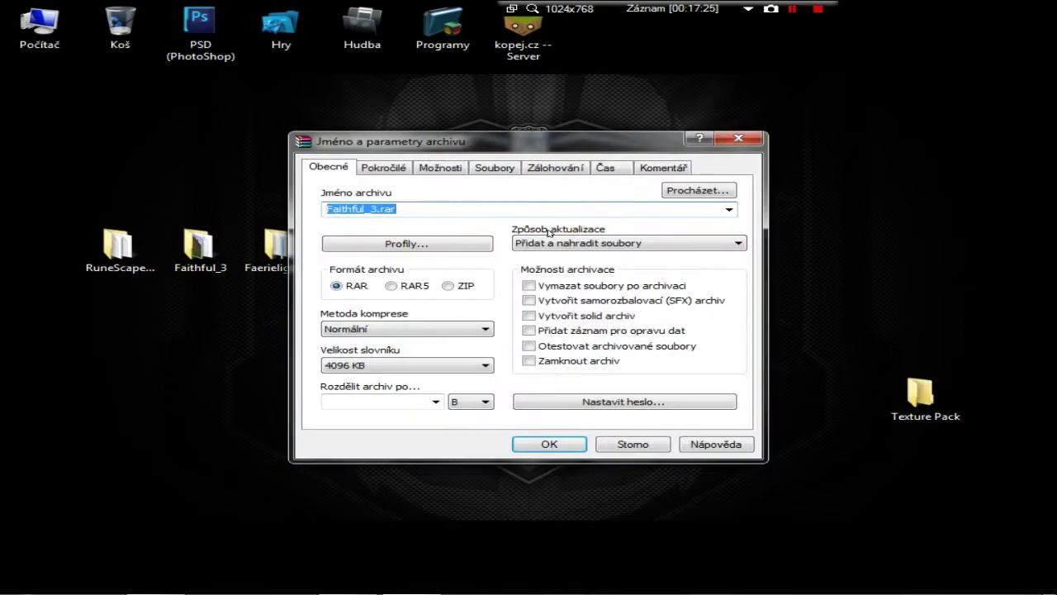
click(485, 286)
key(Return)
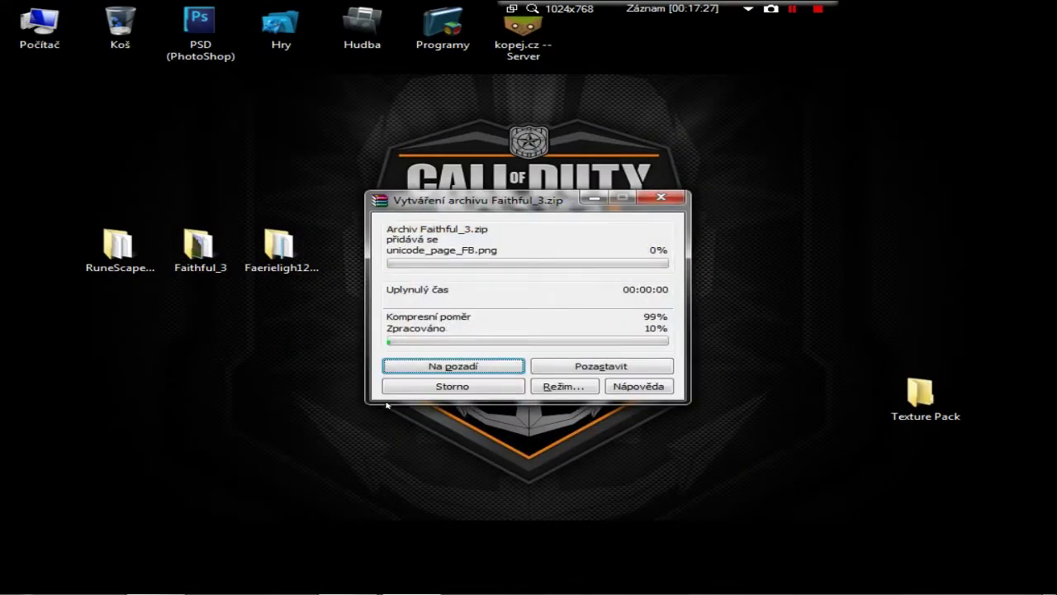
Go to %appdata% and open the resourcepacks folder inside .minecraft
key(super)
text(%a)
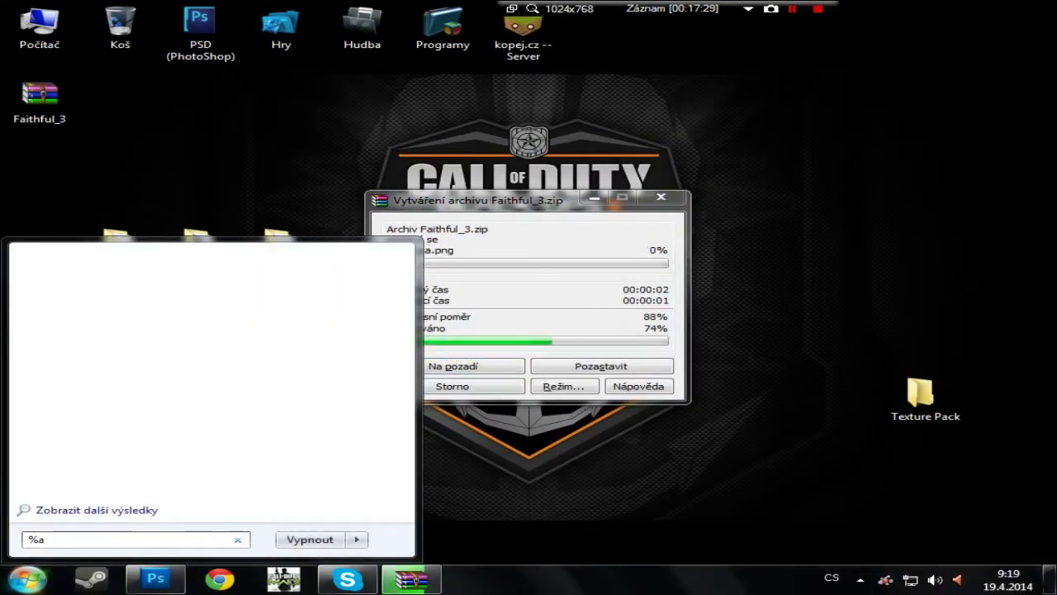
text(ppdata%)
key(Return)
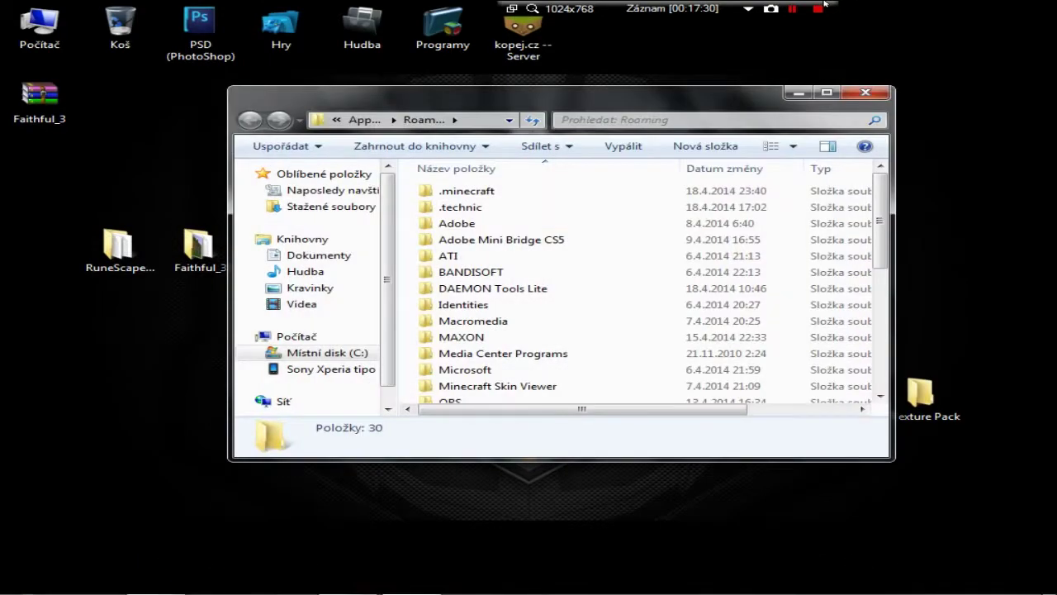
double_click(660, 188)
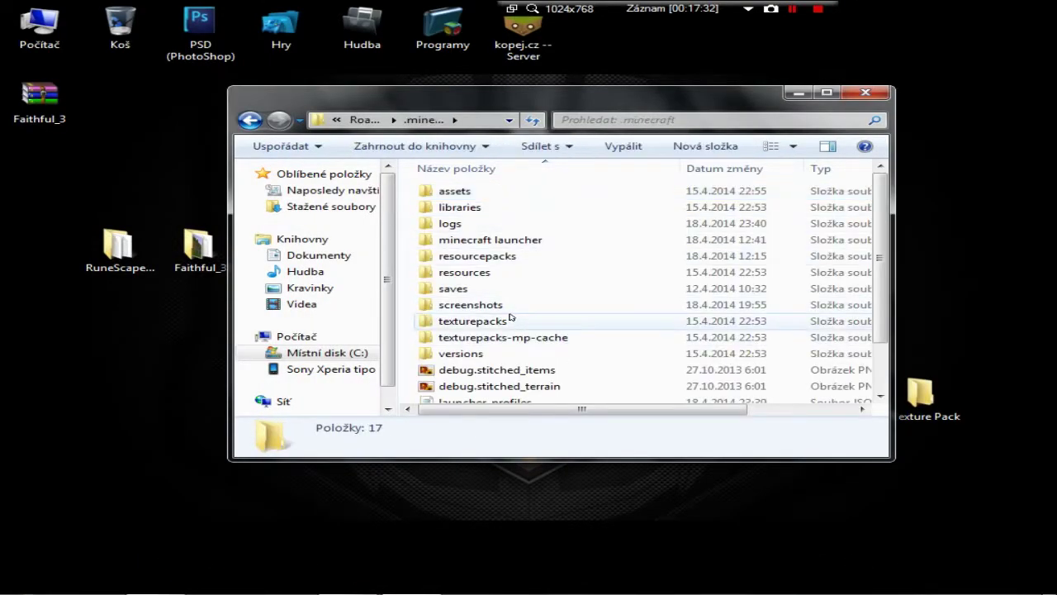
double_click(475, 256)
Move the old Faithful_3 folder and archive from resourcepacks into the desktop's Texture Pack folder, and close that folder's window
click(465, 207)
click(413, 223)
drag(884, 342, 446, 186)
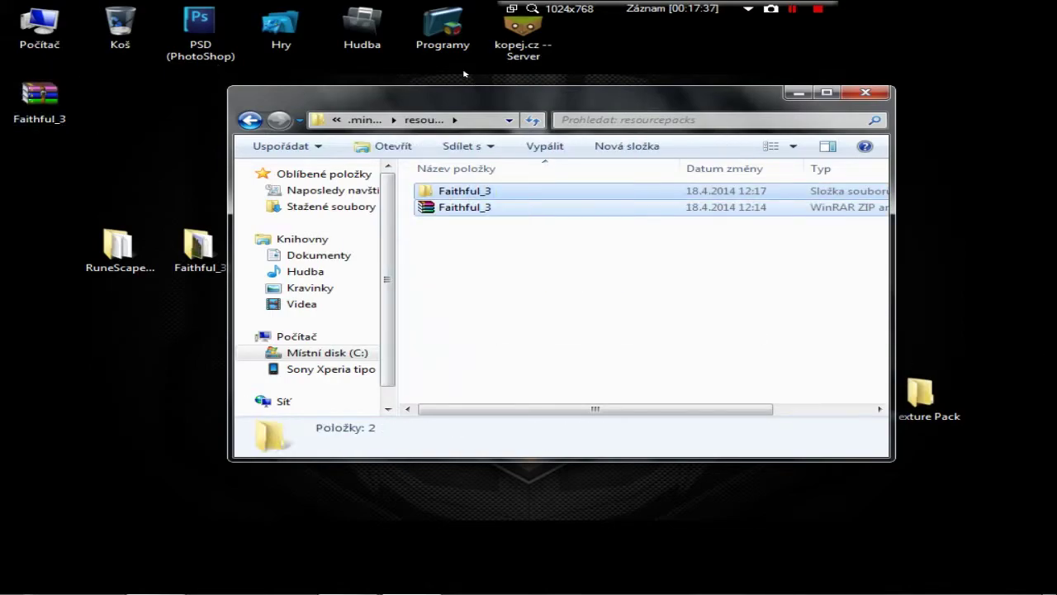
double_click(908, 394)
drag(633, 375, 426, 198)
drag(512, 210, 444, 26)
drag(448, 115, 692, 149)
drag(461, 205, 1056, 342)
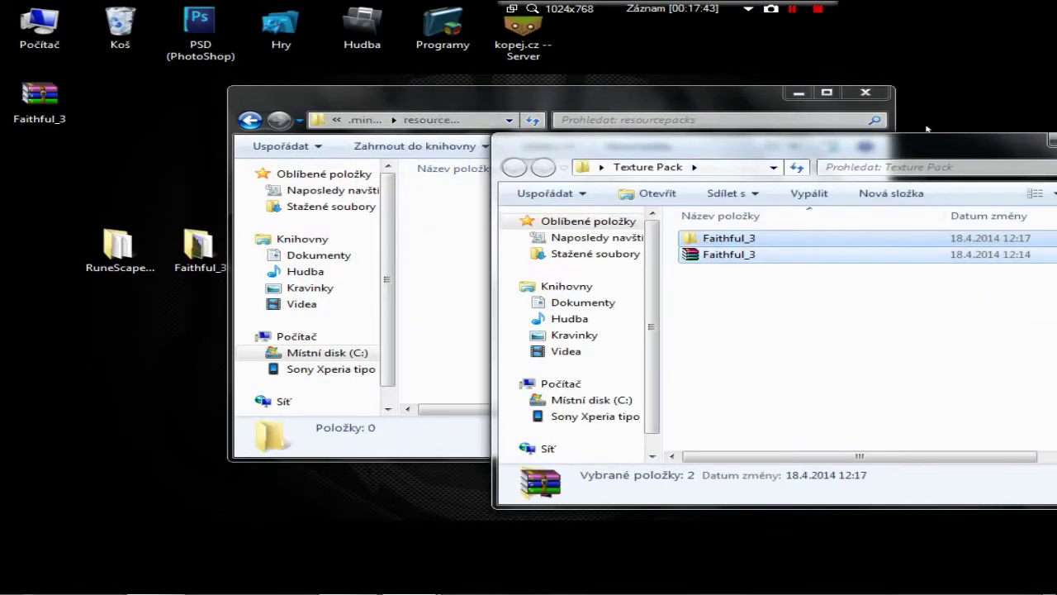
drag(971, 149, 669, 151)
click(842, 132)
Try to move the Faithful_3 folder from the desktop into the empty resourcepacks folder
drag(570, 103, 746, 89)
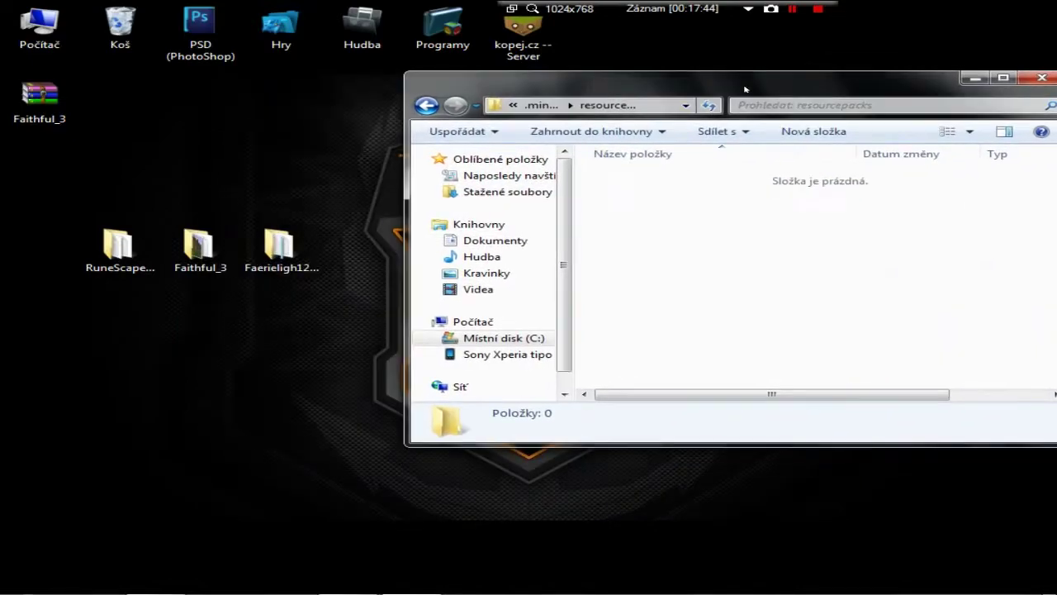
drag(232, 255, 785, 216)
click(740, 379)
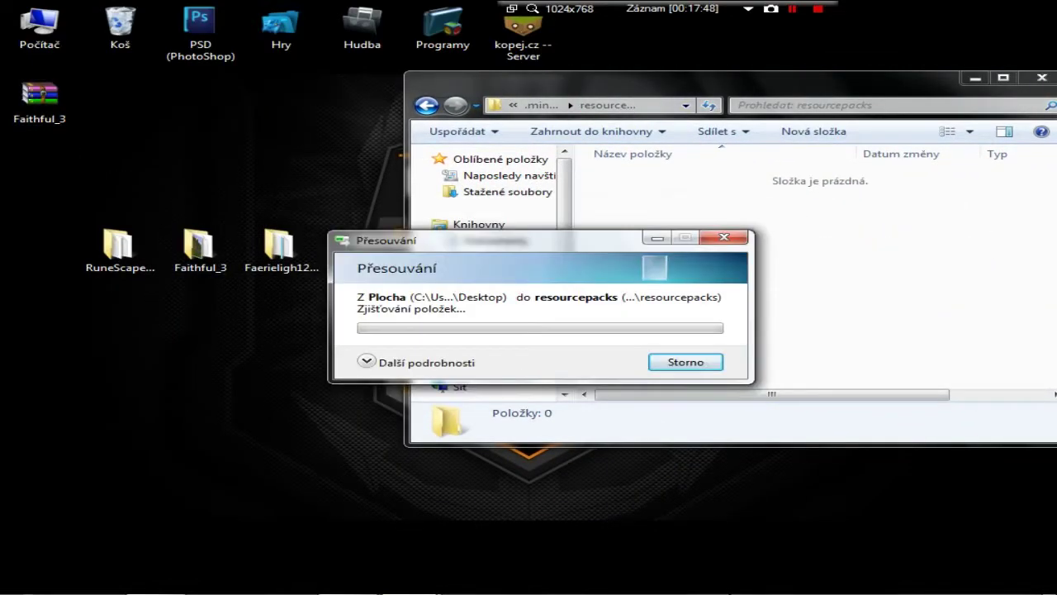
drag(199, 246, 770, 251)
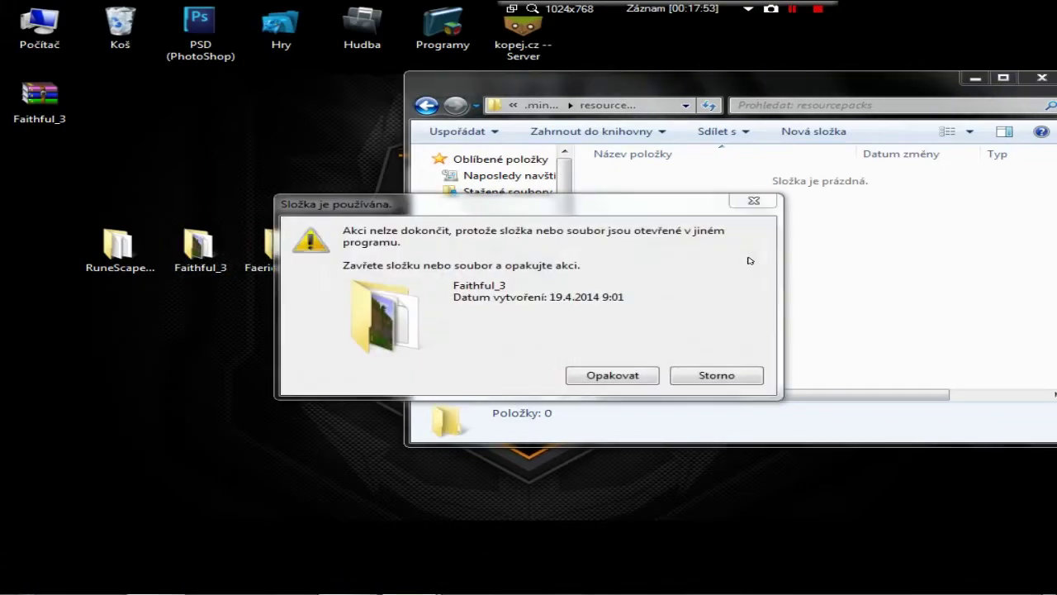
click(739, 377)
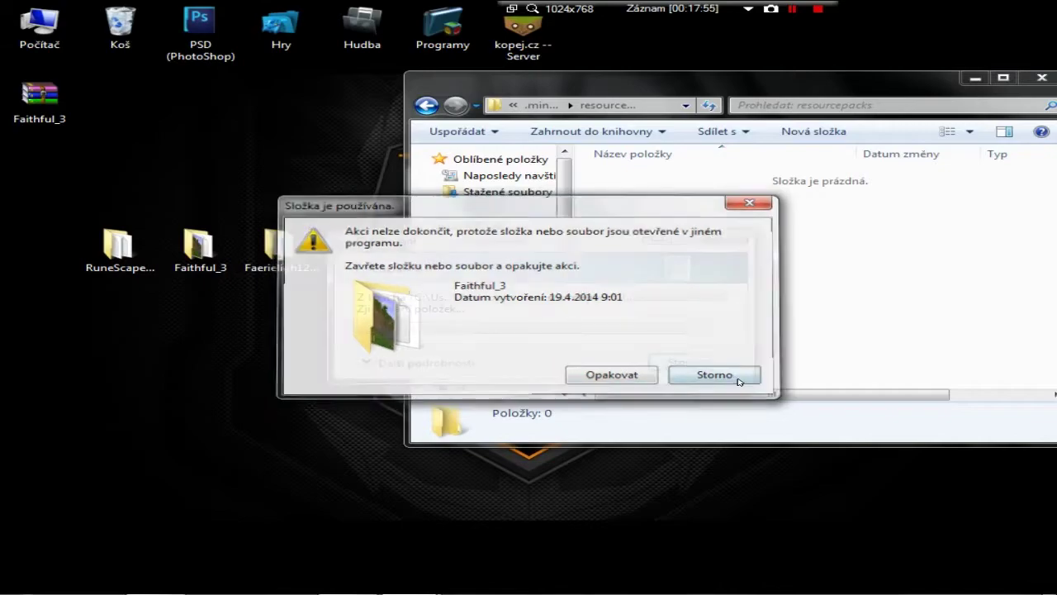
click(413, 579)
click(413, 580)
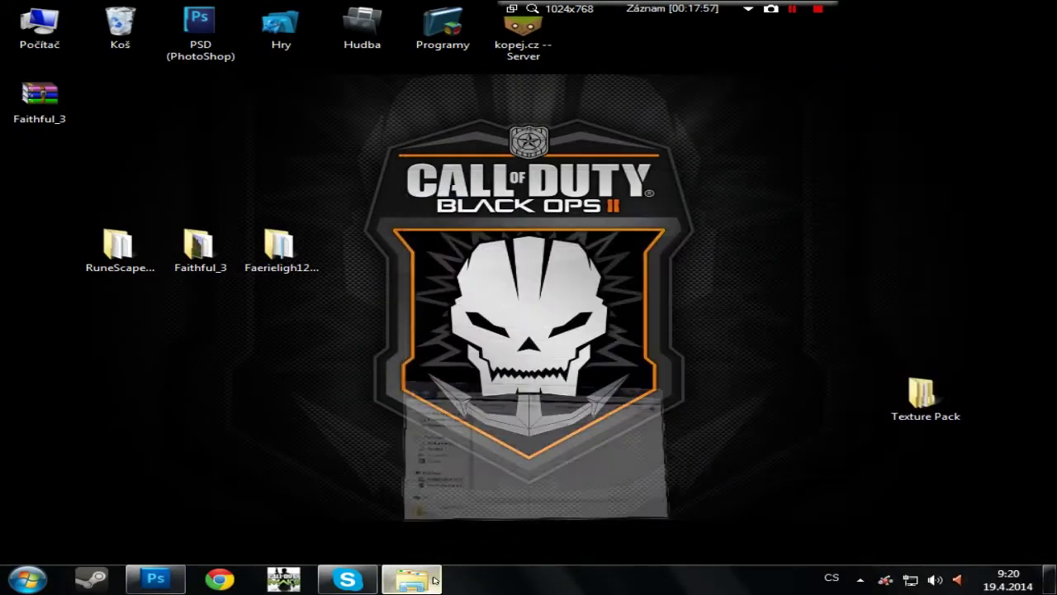
Move the Faithful_3 ZIP archive from the desktop into .minecraft's resourcepacks folder and open that folder
drag(673, 83, 293, 70)
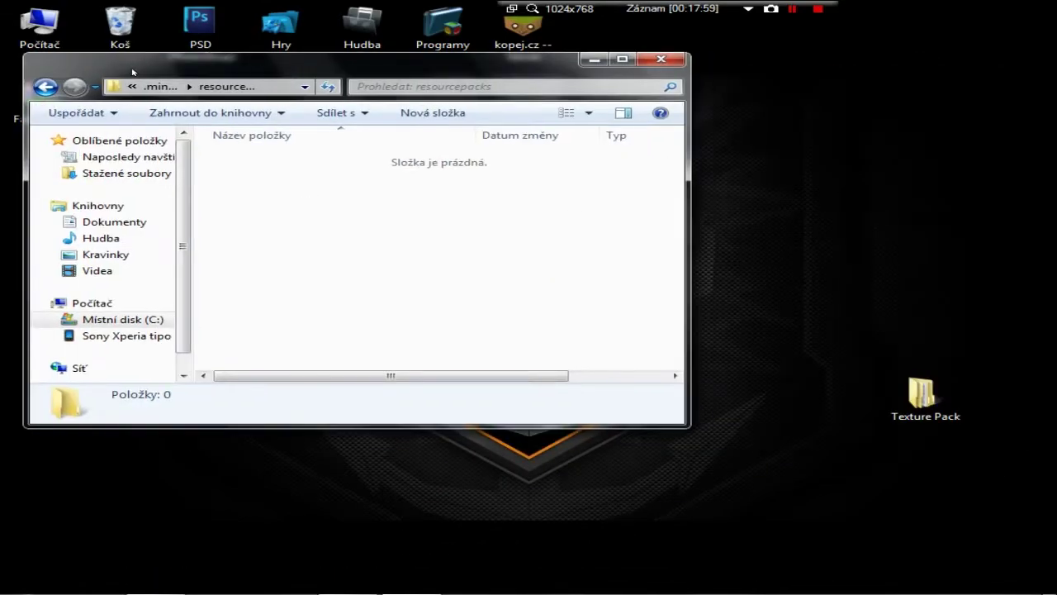
click(44, 88)
drag(396, 76, 762, 76)
drag(40, 98, 785, 233)
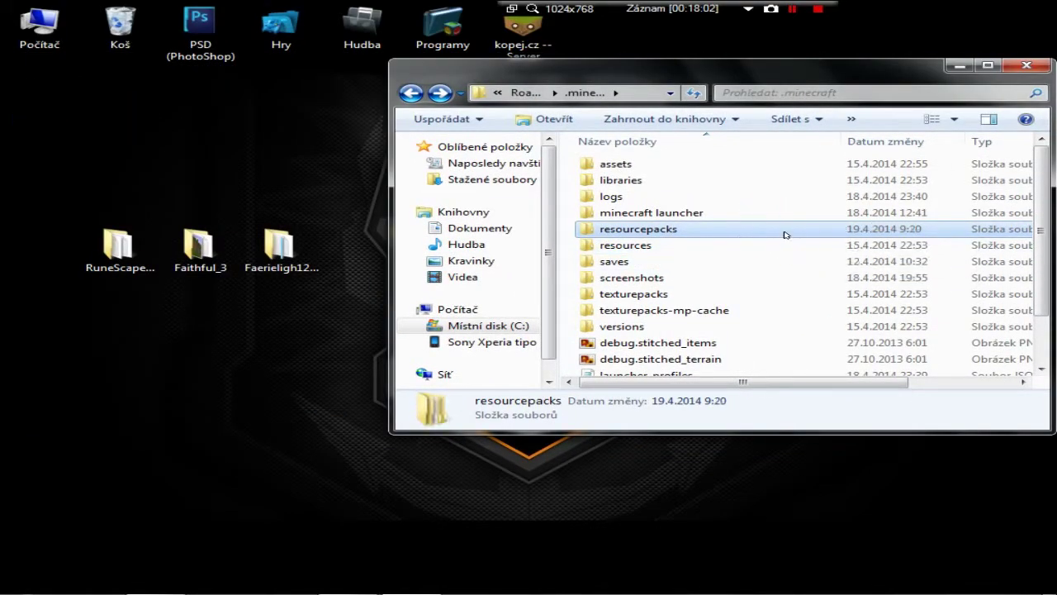
double_click(786, 234)
Try again to move the desktop's Faithful_3 folder into resourcepacks beside the archive
drag(202, 248, 661, 249)
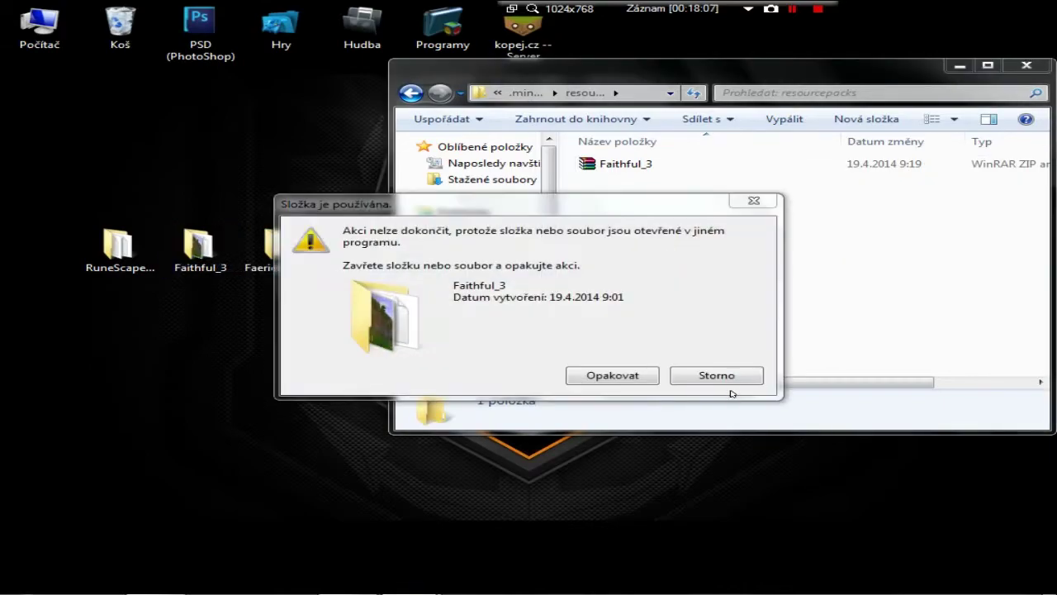
click(720, 376)
click(697, 362)
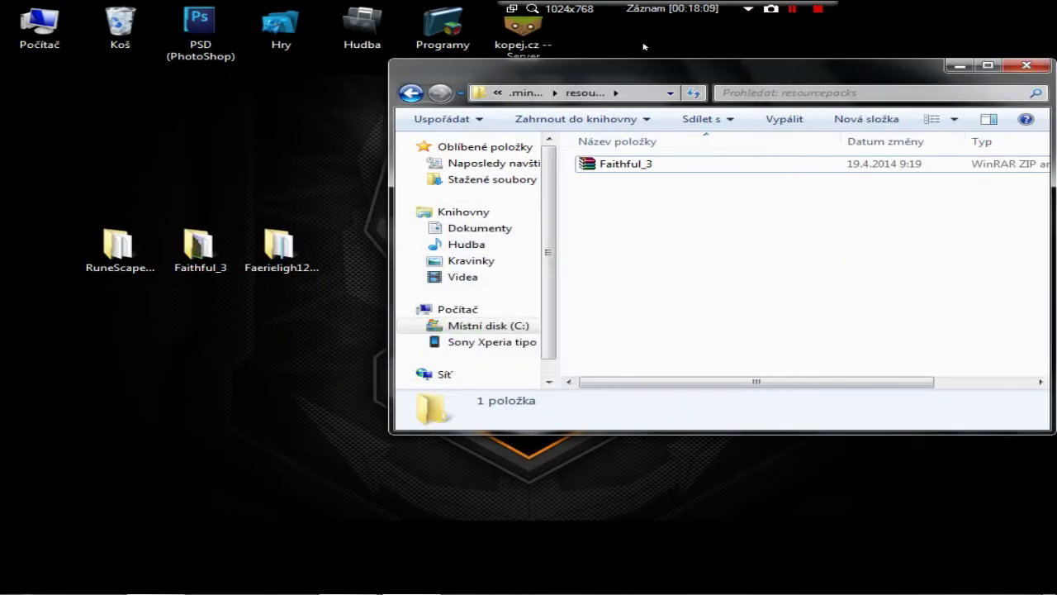
Launch Minecraft from the Hry folder on the desktop
drag(661, 66, 461, 162)
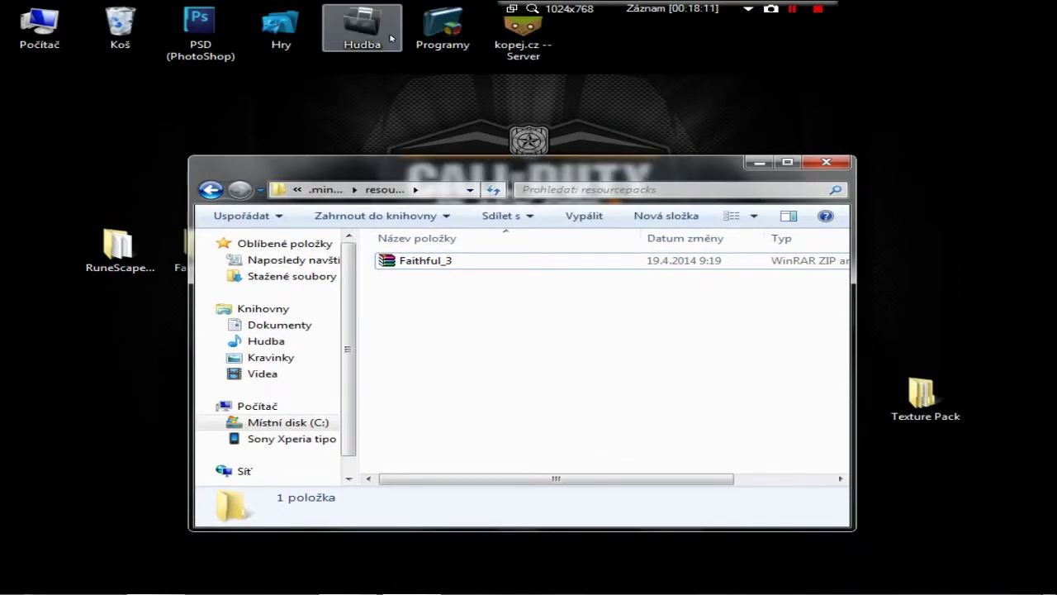
click(299, 44)
double_click(299, 41)
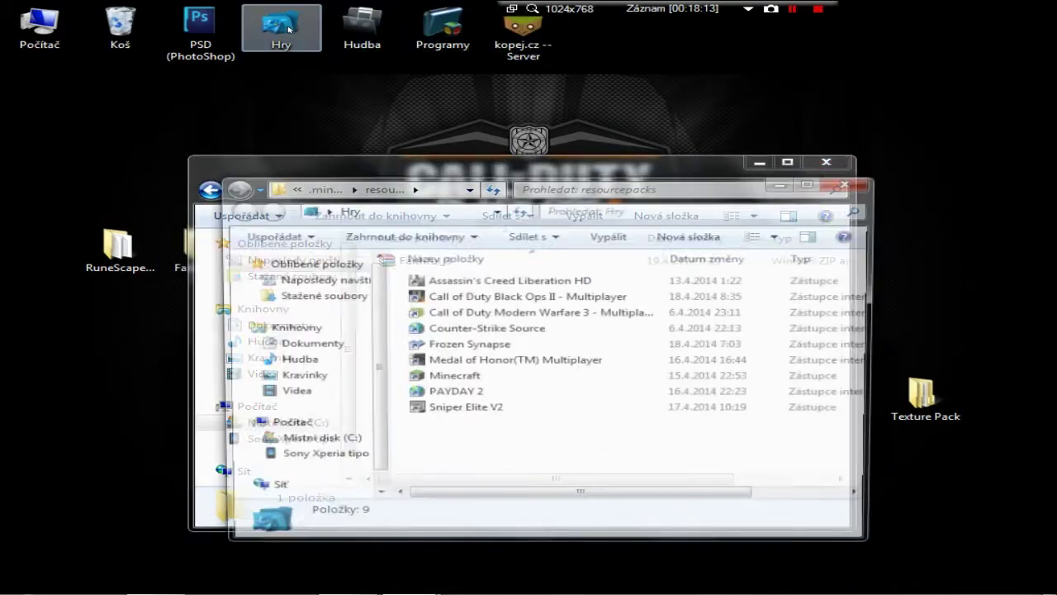
click(460, 379)
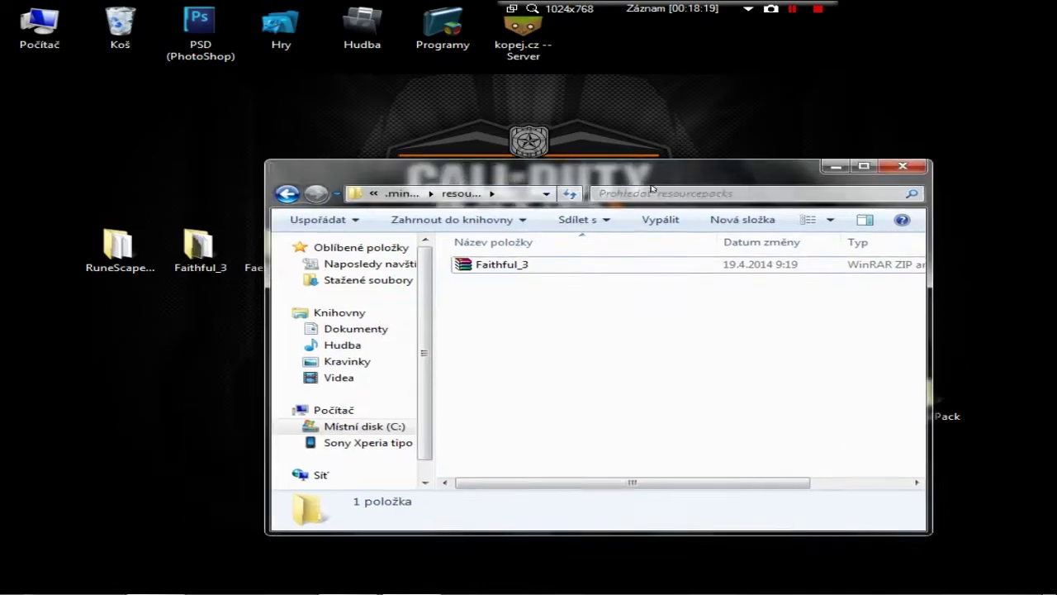
Extract the Faithful_3 archive in resourcepacks into its own Faithful_3 folder
drag(652, 186, 931, 175)
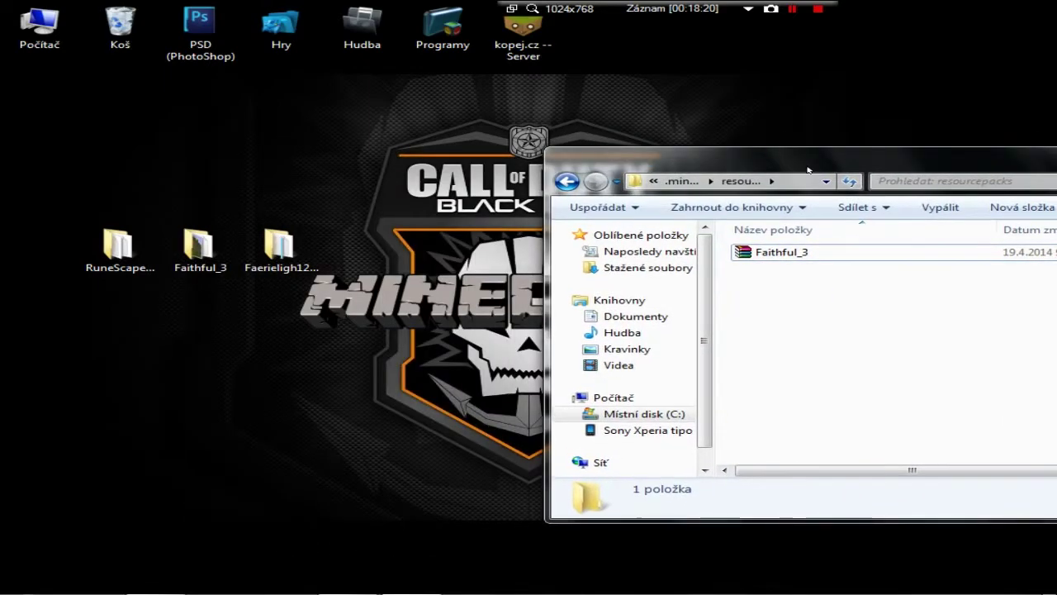
drag(808, 170, 501, 175)
right_click(531, 267)
click(467, 264)
right_click(467, 263)
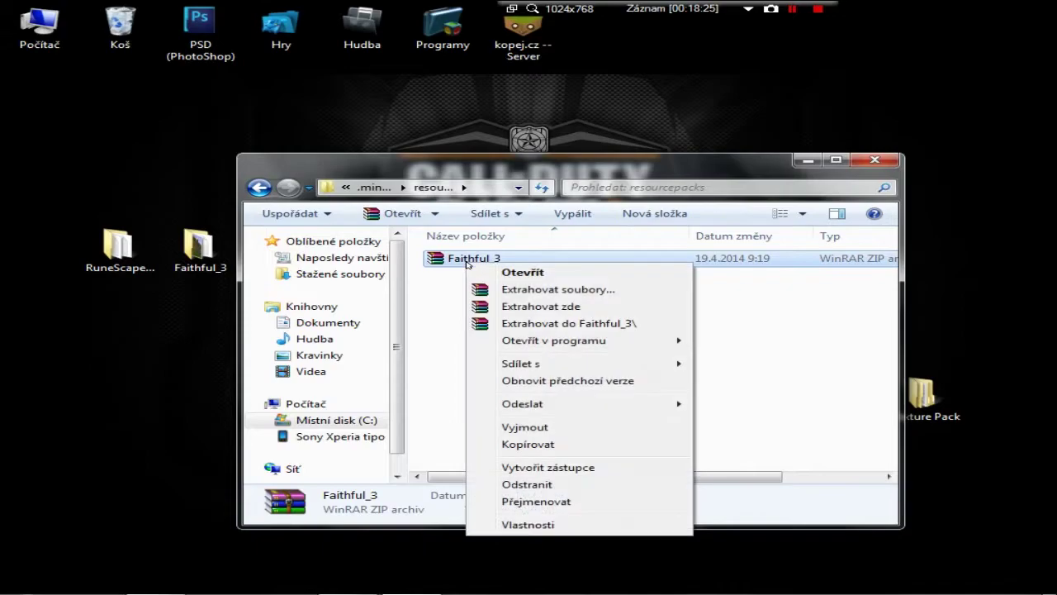
click(583, 323)
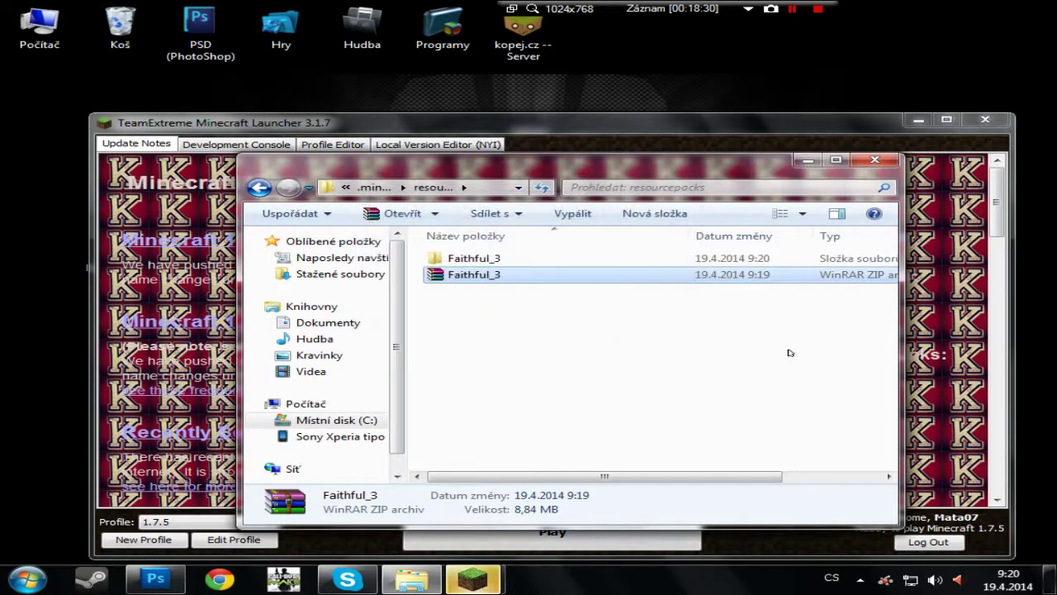
Start Minecraft with profile 1.7.5 from the launcher and return to the resourcepacks folder window
click(971, 388)
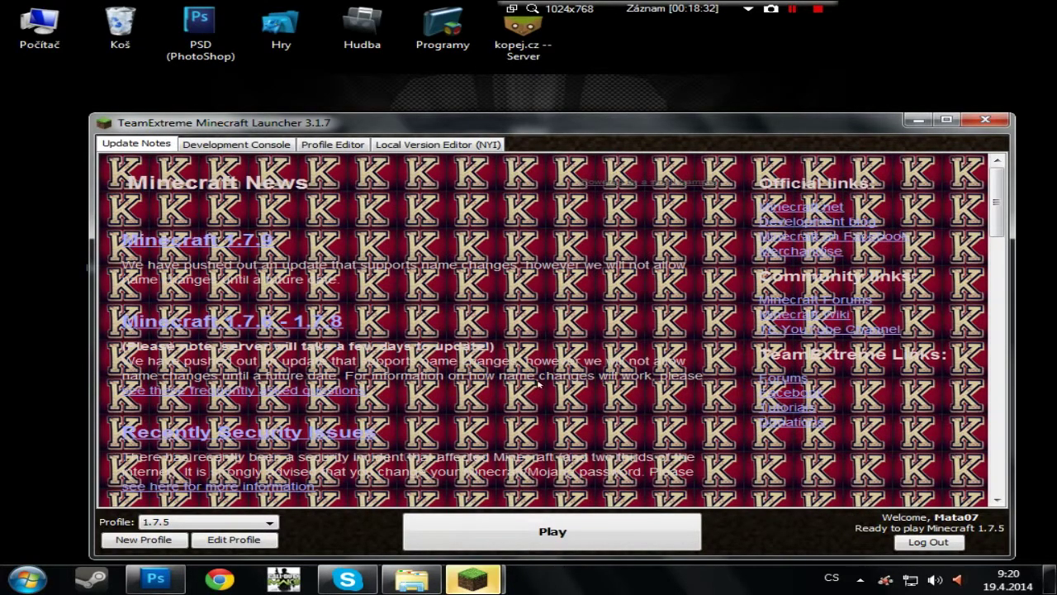
click(573, 539)
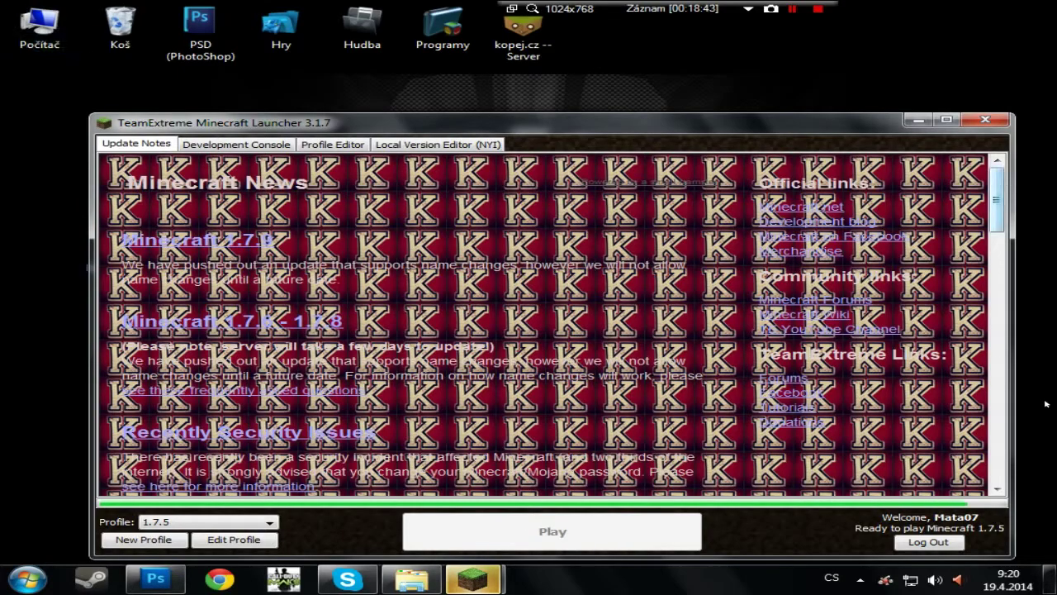
key(alt+Tab)
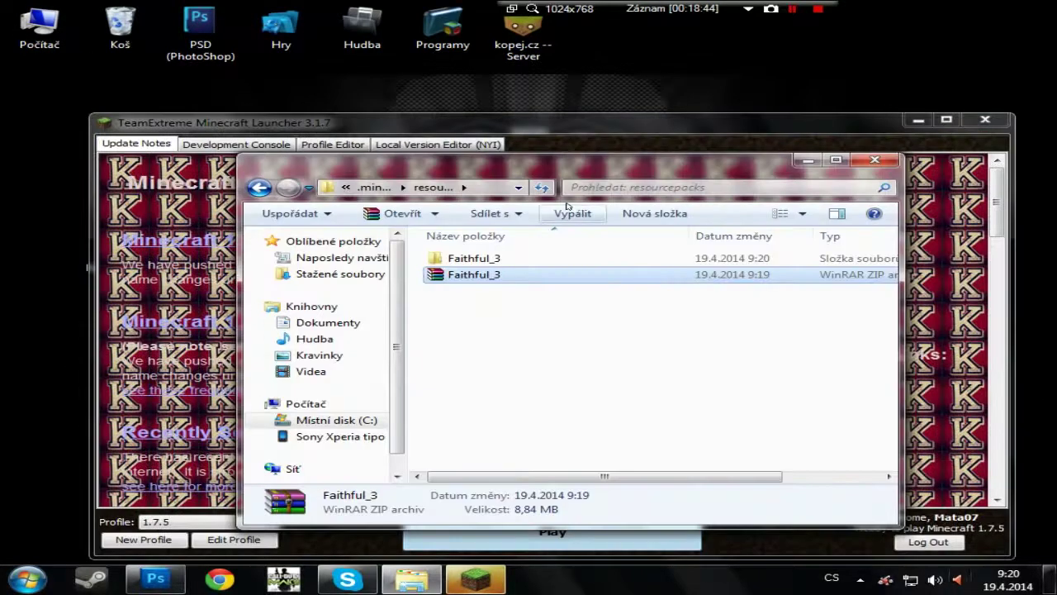
Put the resourcepacks folder window away and open the resource pack selection in Minecraft's options
click(807, 160)
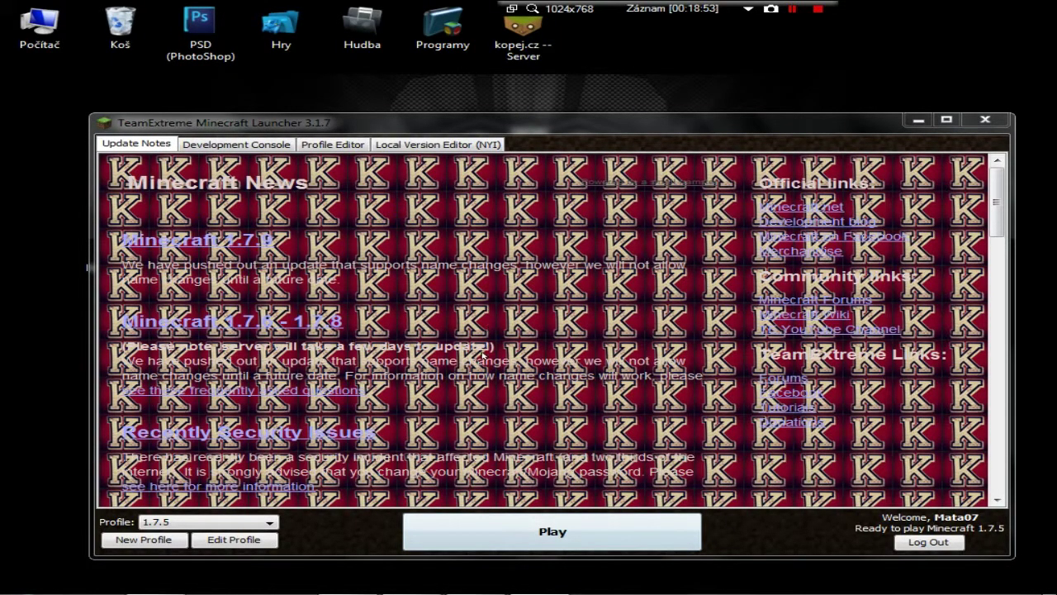
key(super)
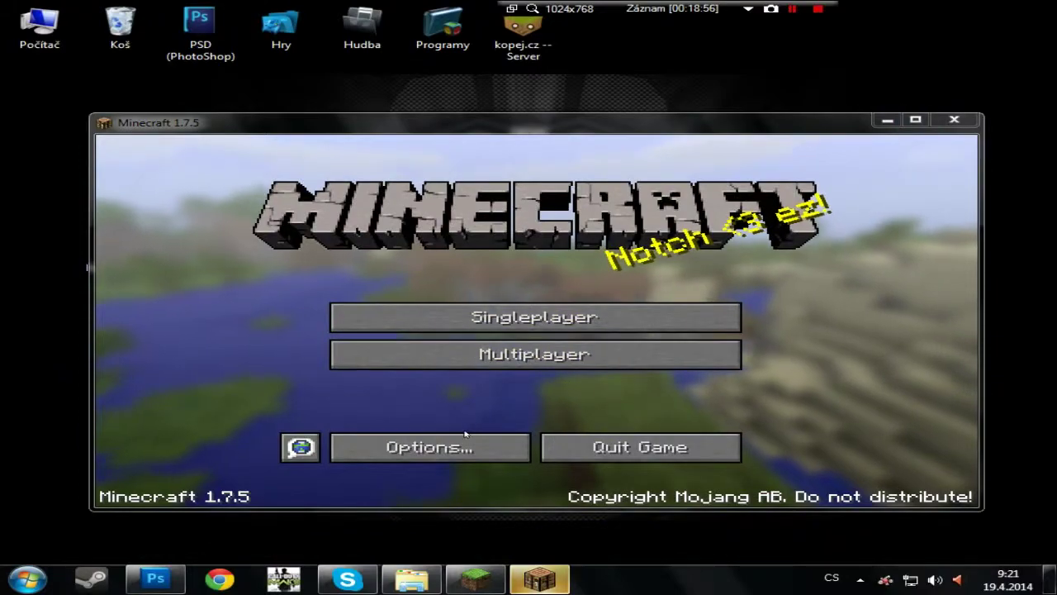
click(430, 445)
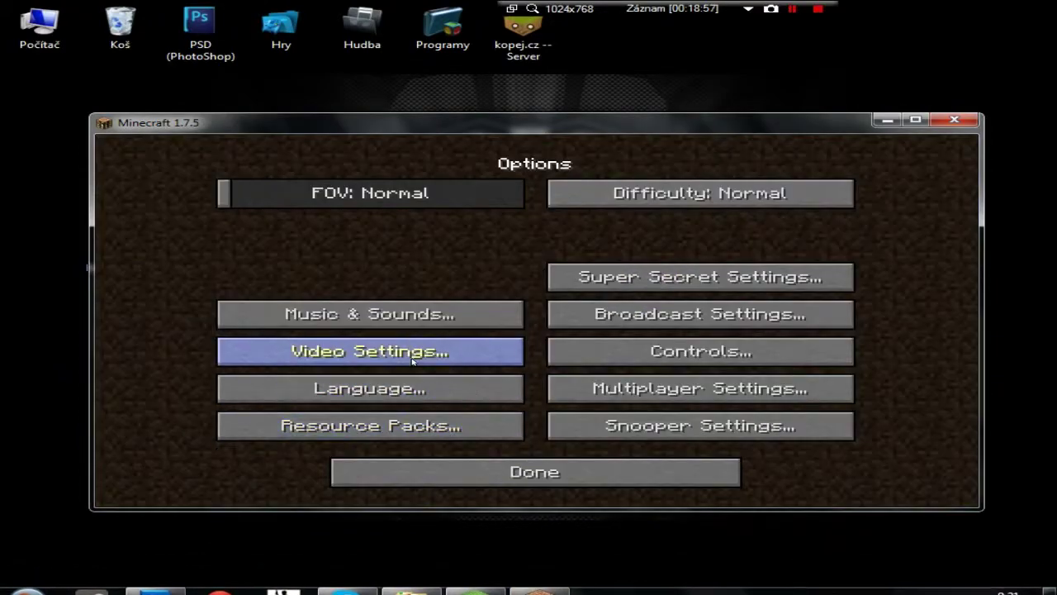
click(413, 352)
click(635, 483)
click(633, 472)
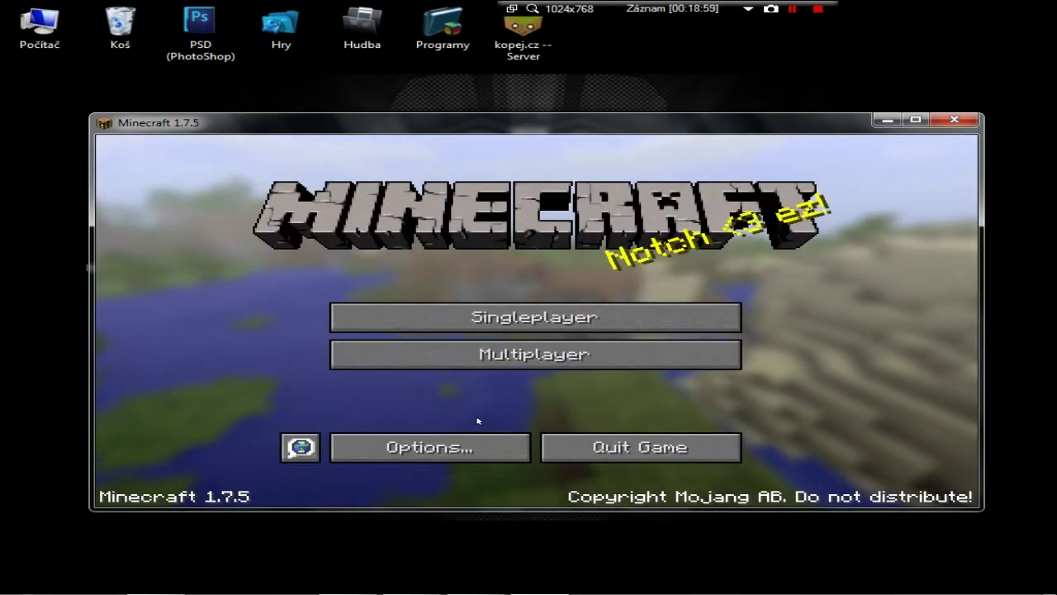
click(462, 446)
click(436, 427)
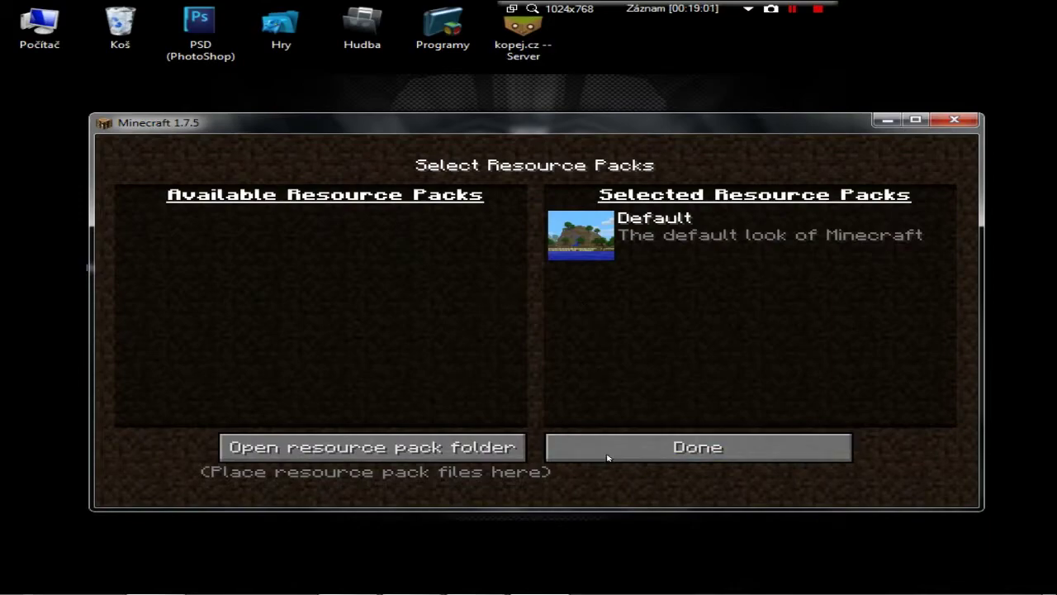
Open the resource pack folder from Minecraft and move the nested Faithful_3 folder to the desktop, replacing all conflicting files
click(457, 450)
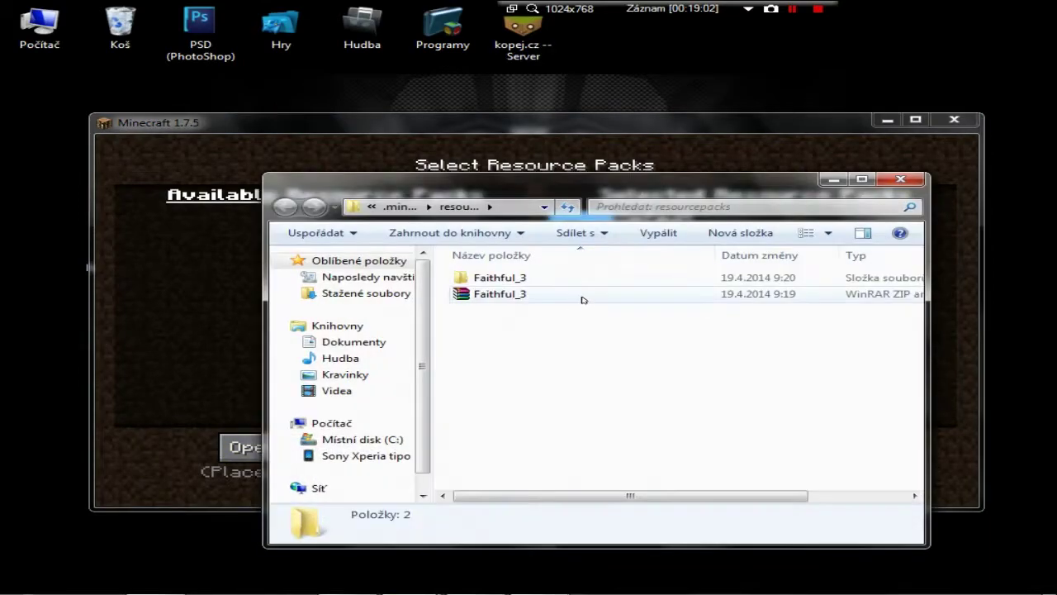
double_click(500, 277)
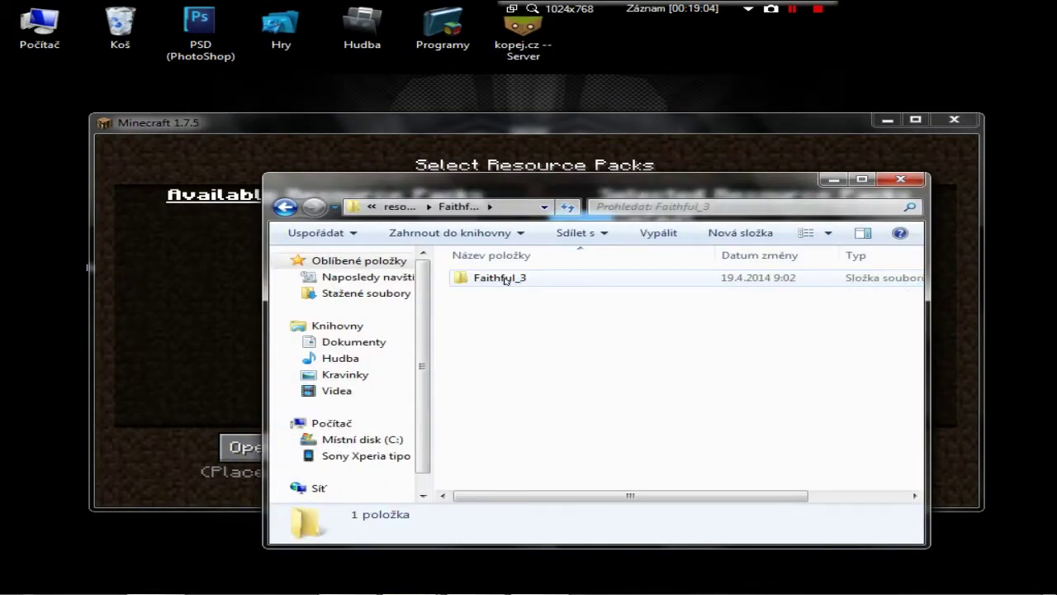
drag(519, 279, 408, 206)
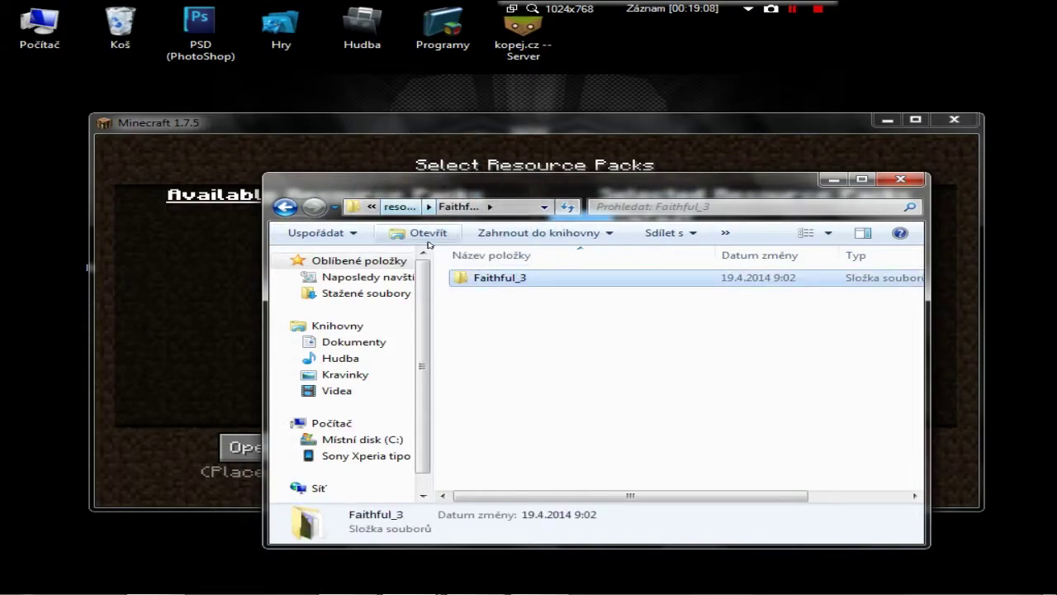
drag(500, 287, 280, 33)
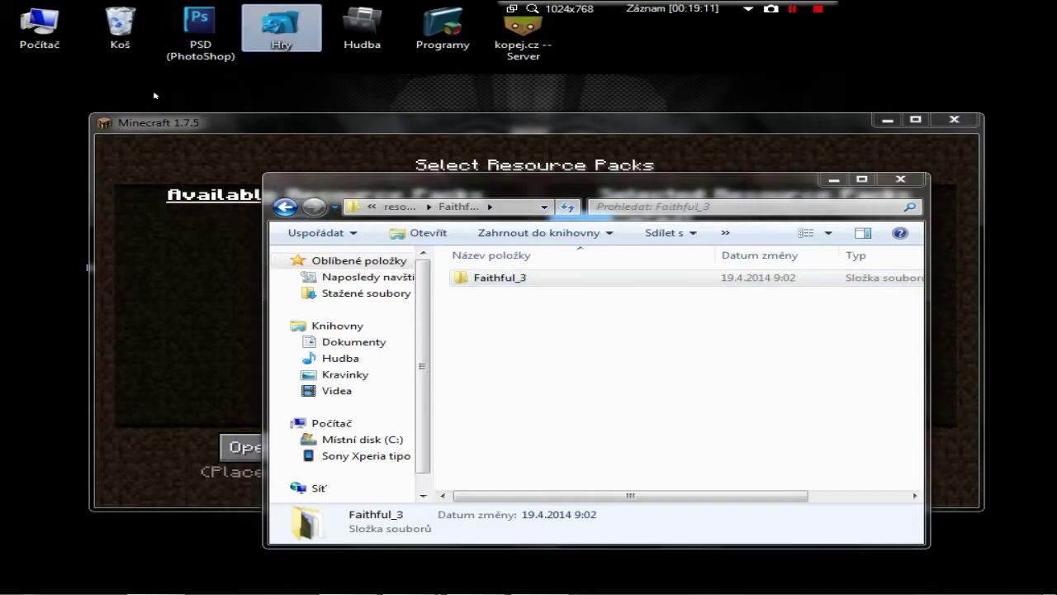
click(637, 448)
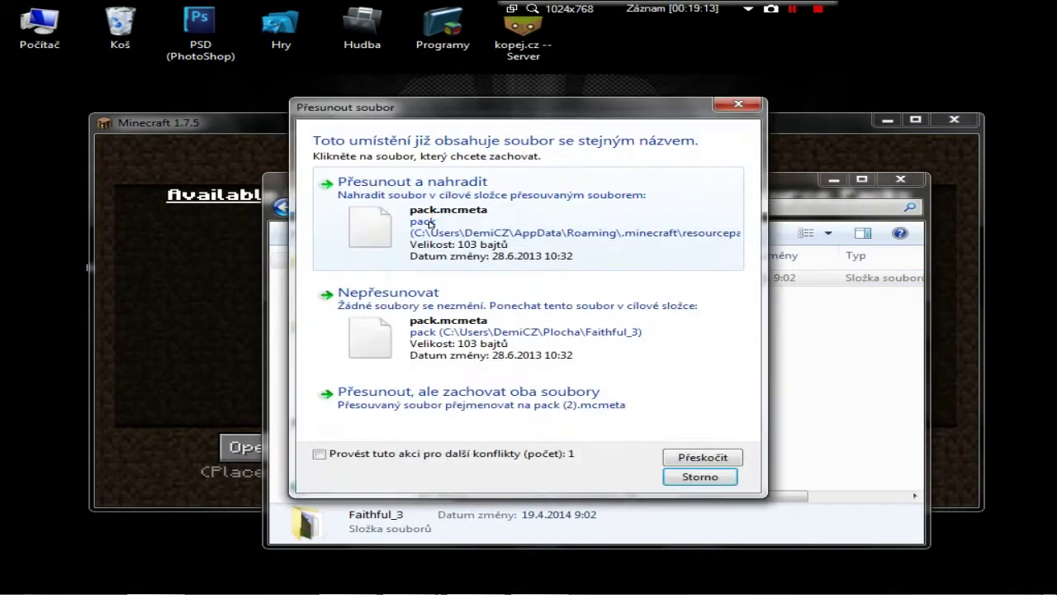
click(320, 453)
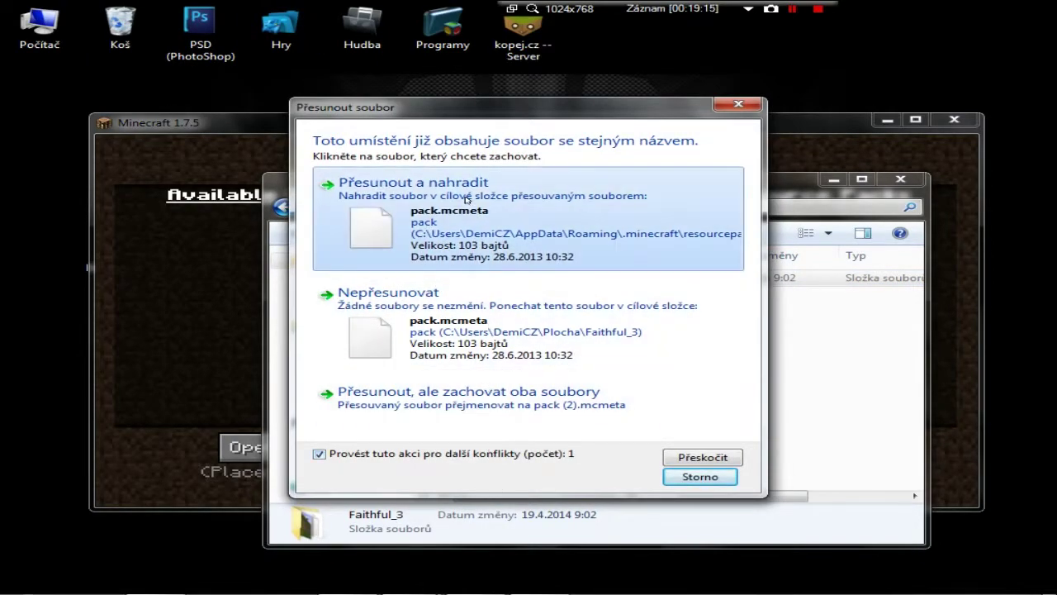
click(450, 219)
click(486, 449)
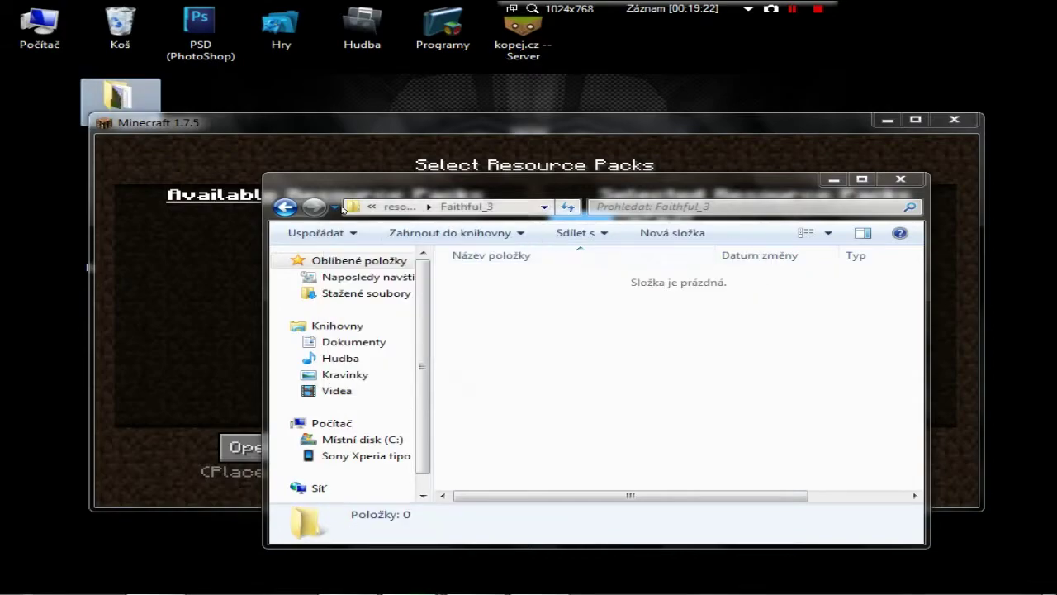
Delete the emptied Faithful_3 folder from resourcepacks and shift the Minecraft window down to uncover the desktop
key(BackSpace)
key(Delete)
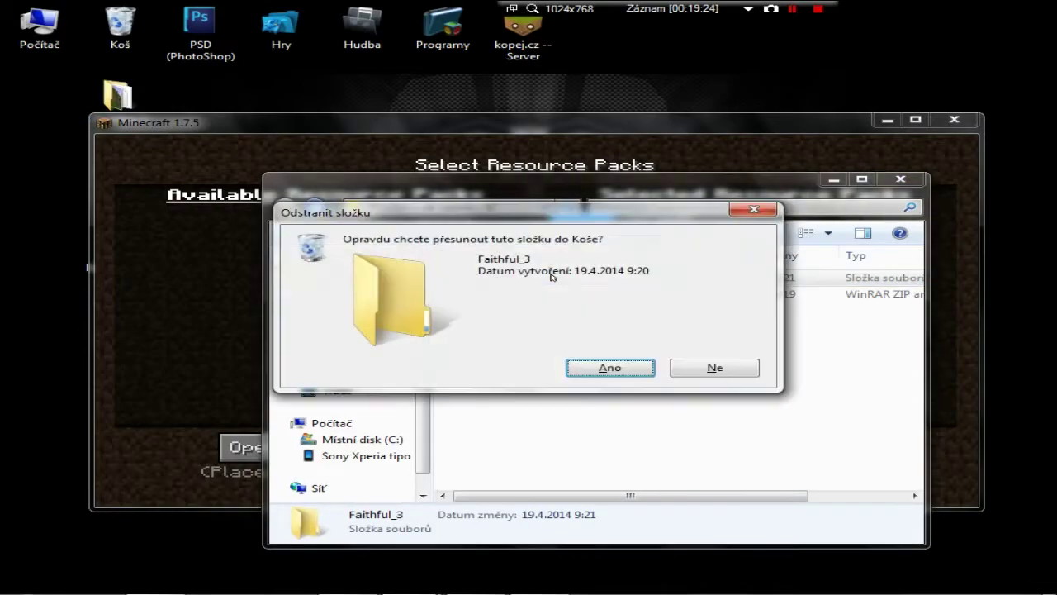
key(Return)
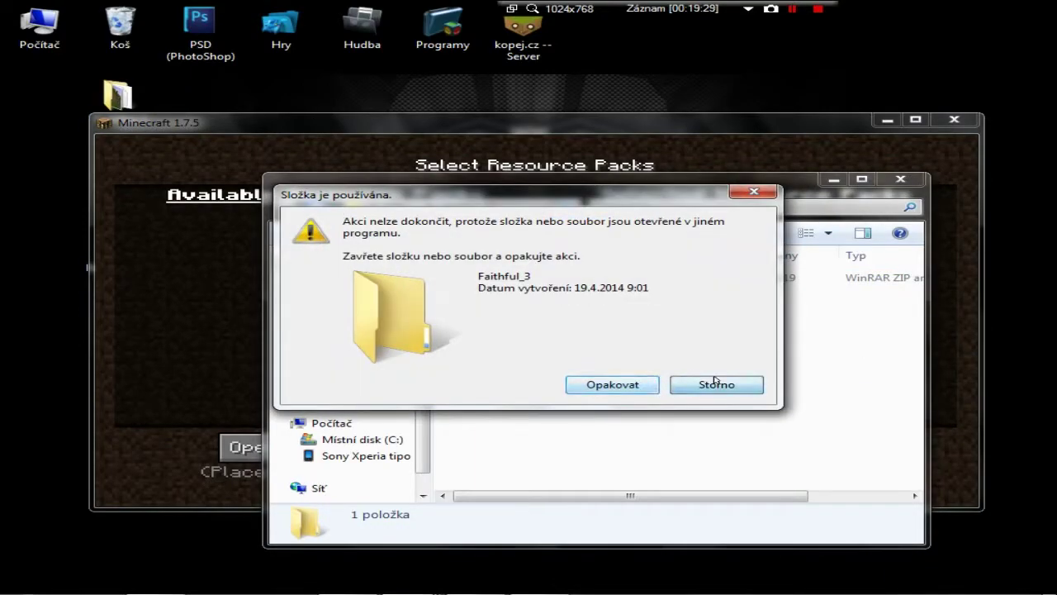
click(716, 381)
drag(197, 132, 221, 281)
click(399, 191)
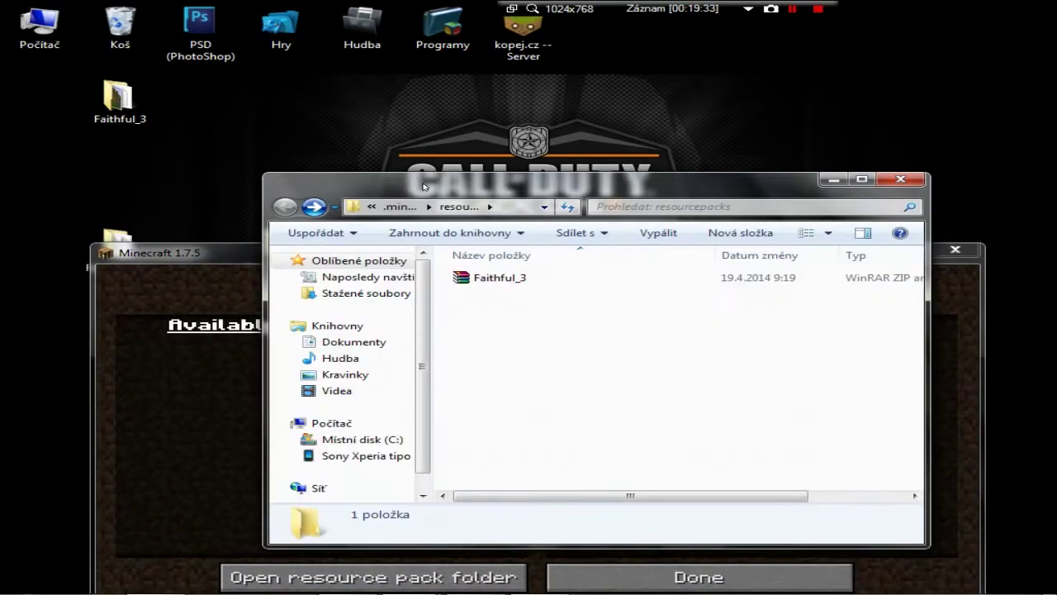
Extract the inner Faithful_3 folder from the Faithful_3 archive directly into resourcepacks and check its contents
click(544, 278)
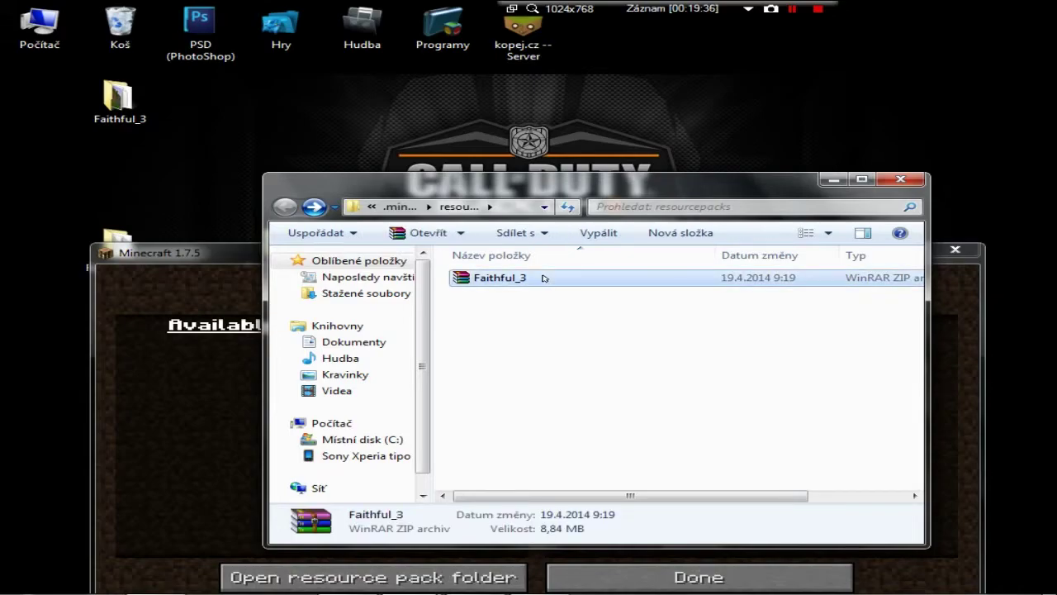
double_click(545, 279)
double_click(211, 409)
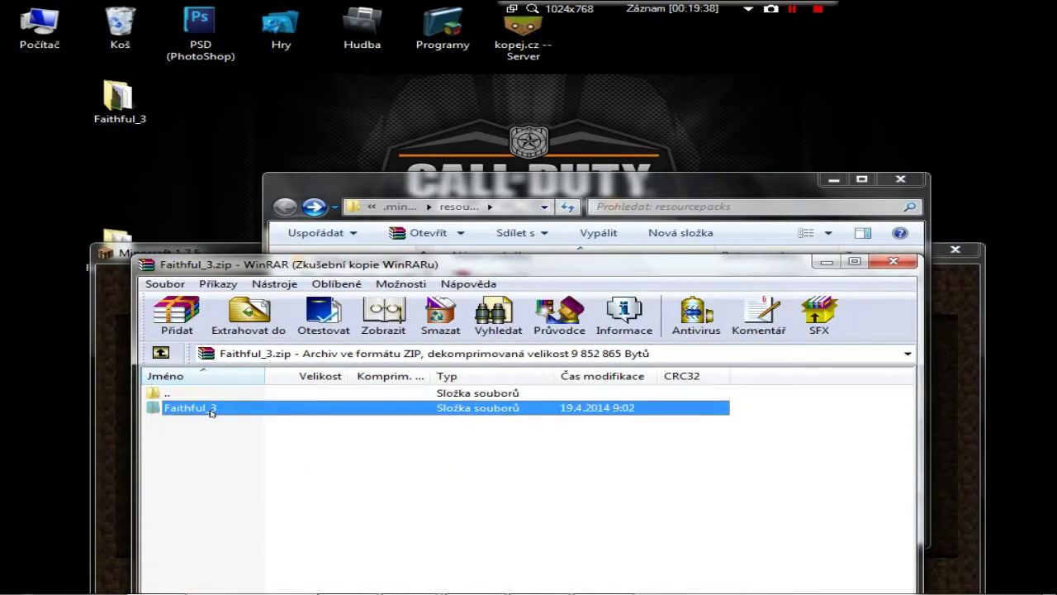
double_click(231, 397)
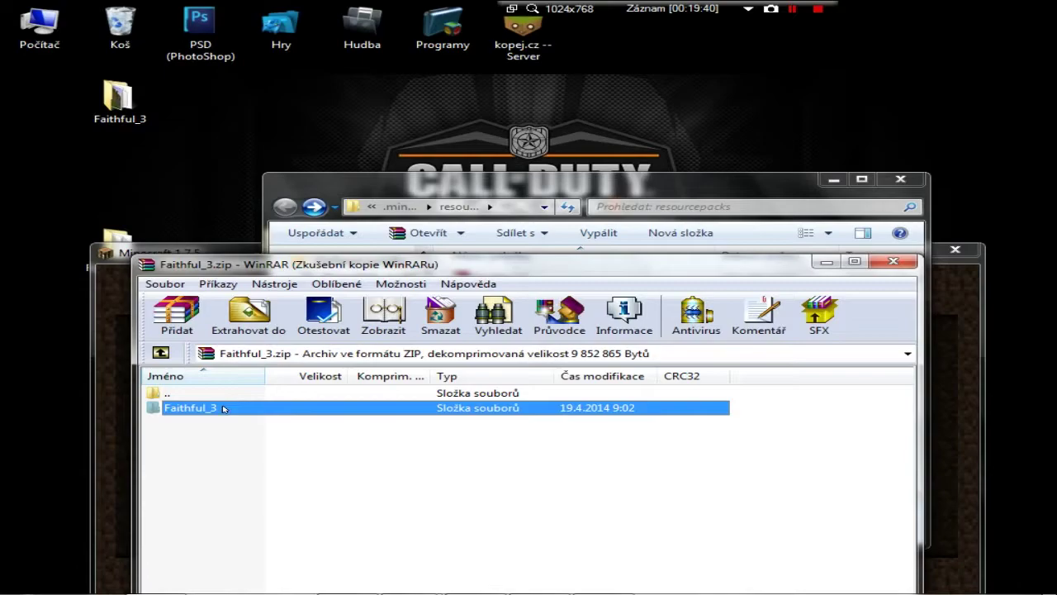
drag(922, 171, 975, 150)
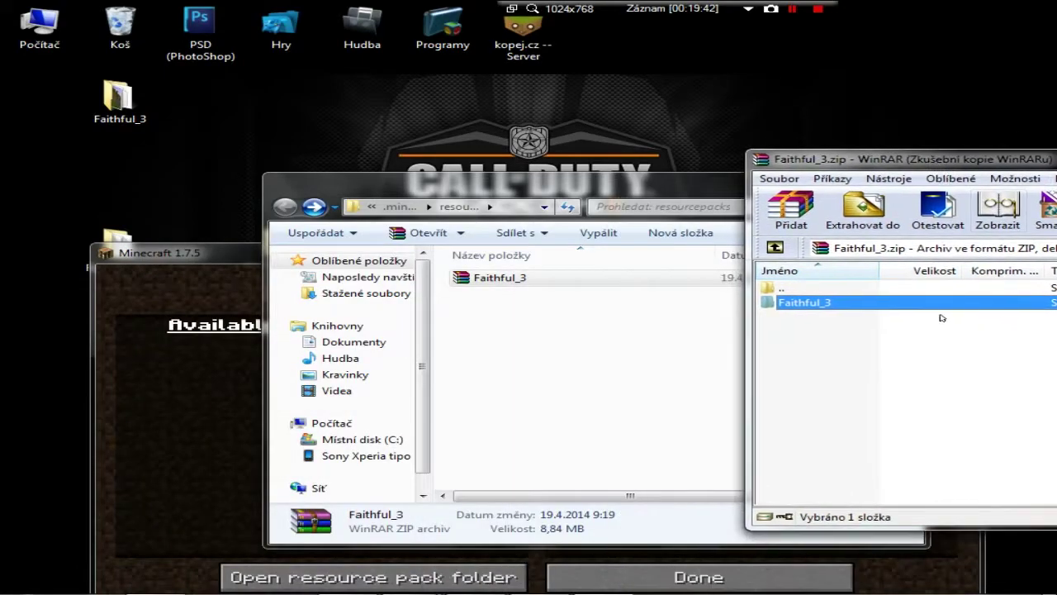
drag(679, 360, 670, 366)
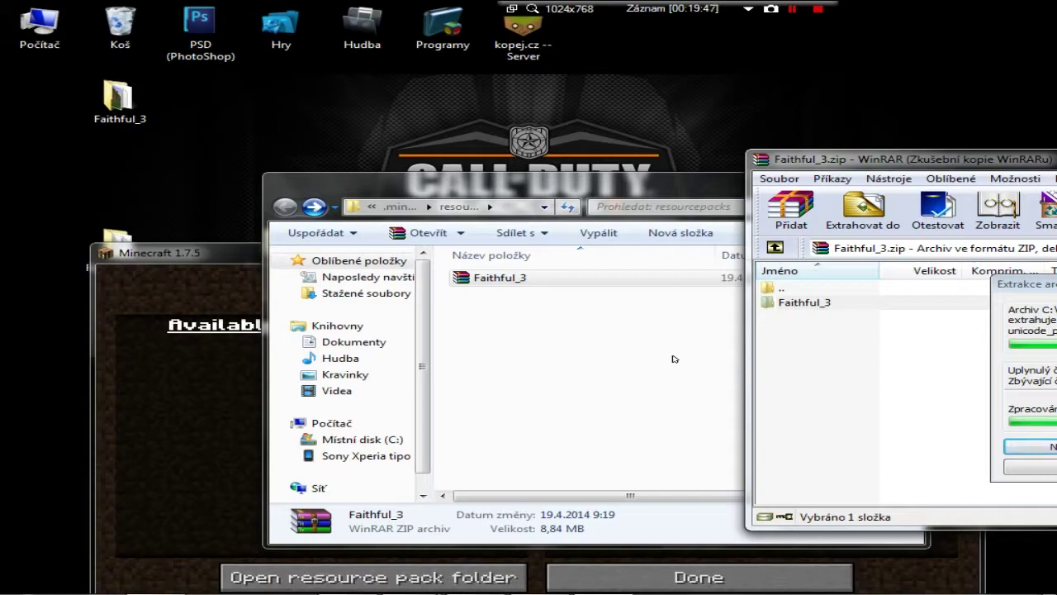
double_click(579, 278)
key(BackSpace)
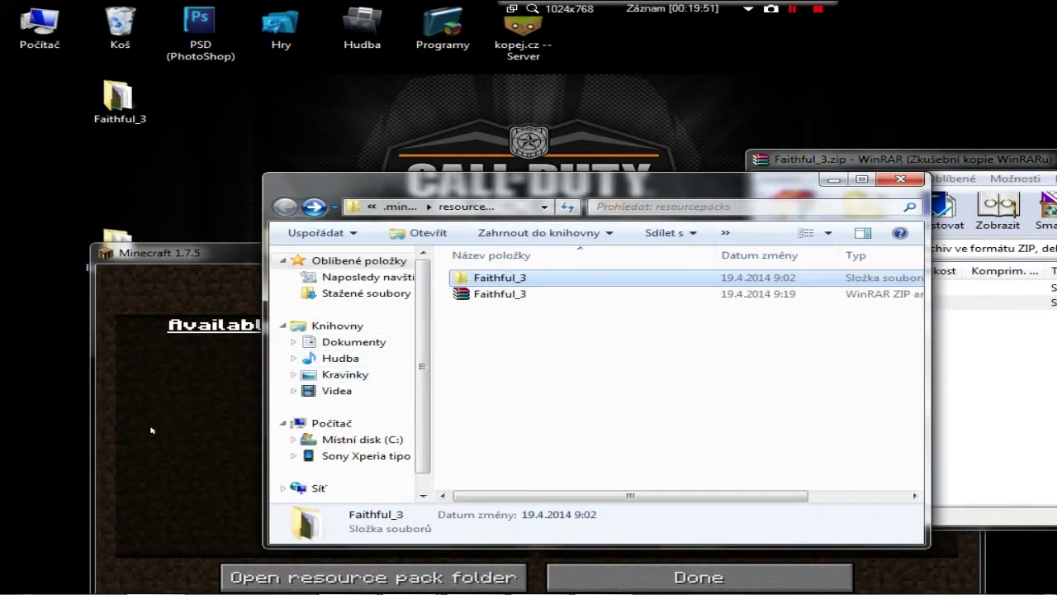
Maximise Minecraft, reload the resource pack list, activate Faithful_3 and return to the main menu
click(152, 430)
double_click(480, 254)
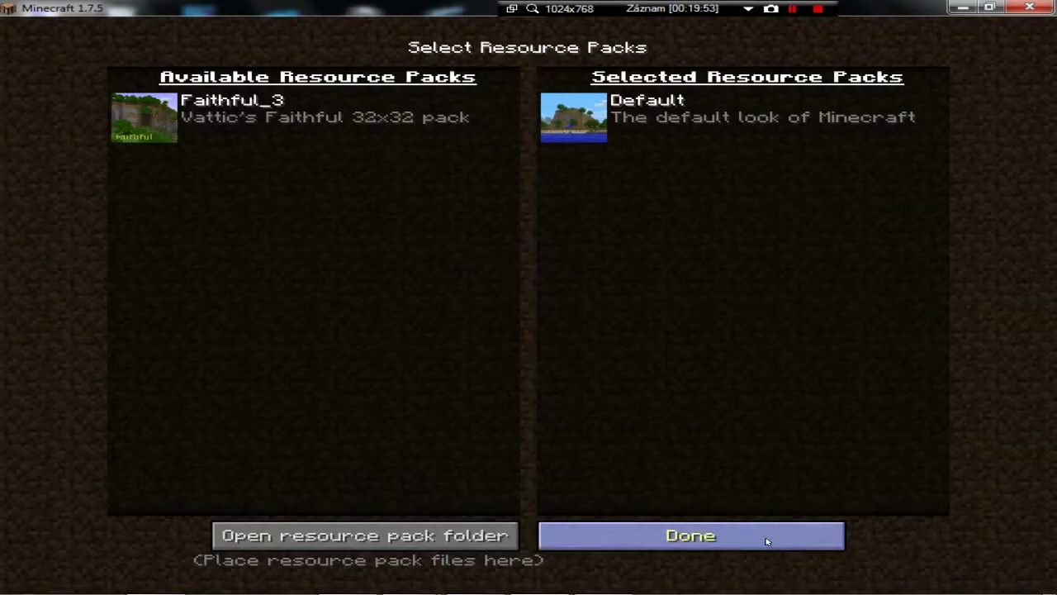
key(Escape)
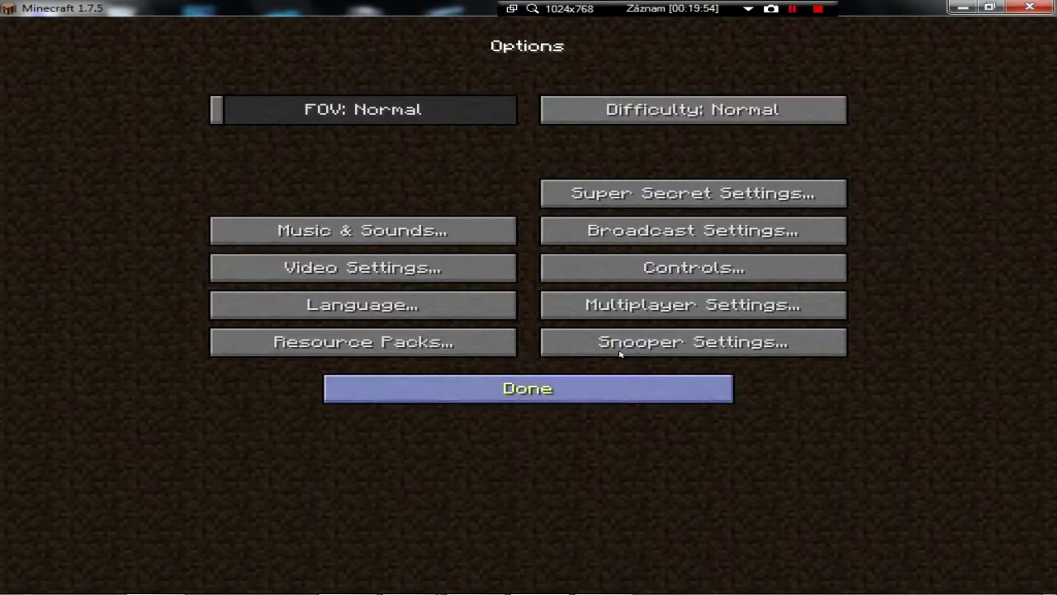
click(396, 342)
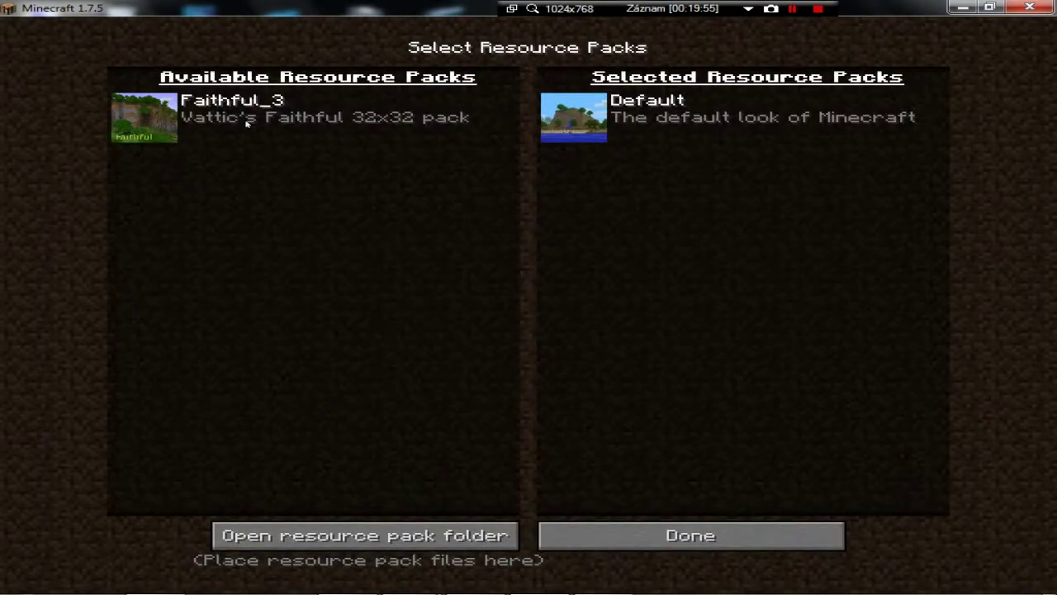
click(147, 116)
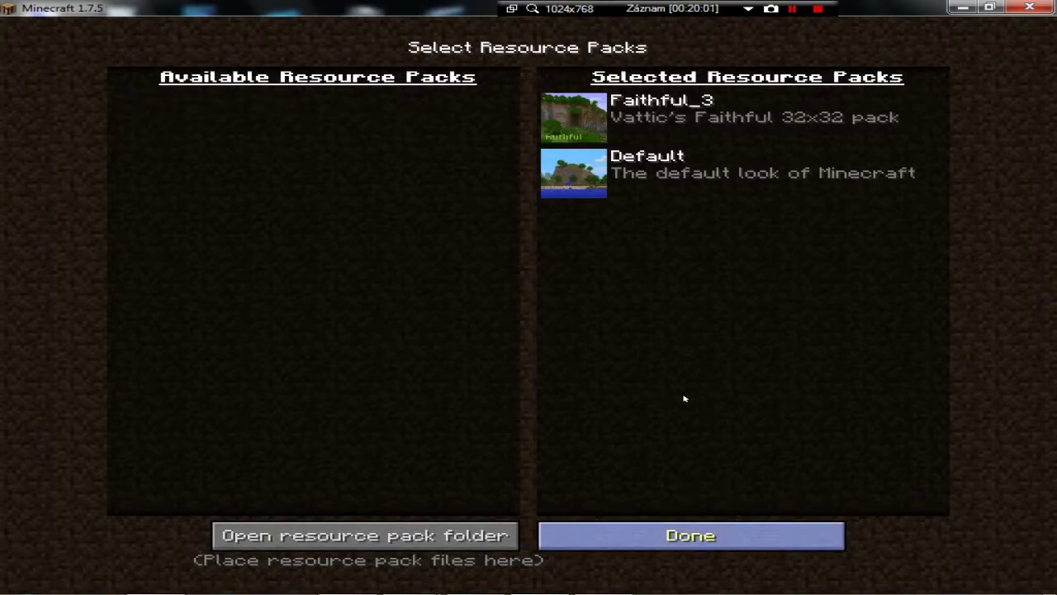
click(649, 539)
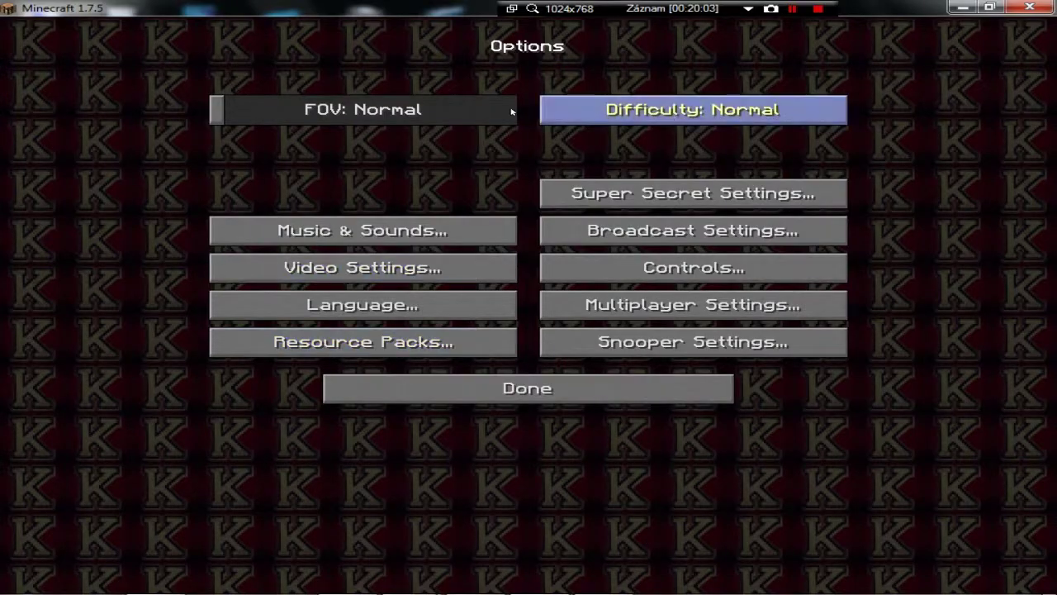
click(491, 382)
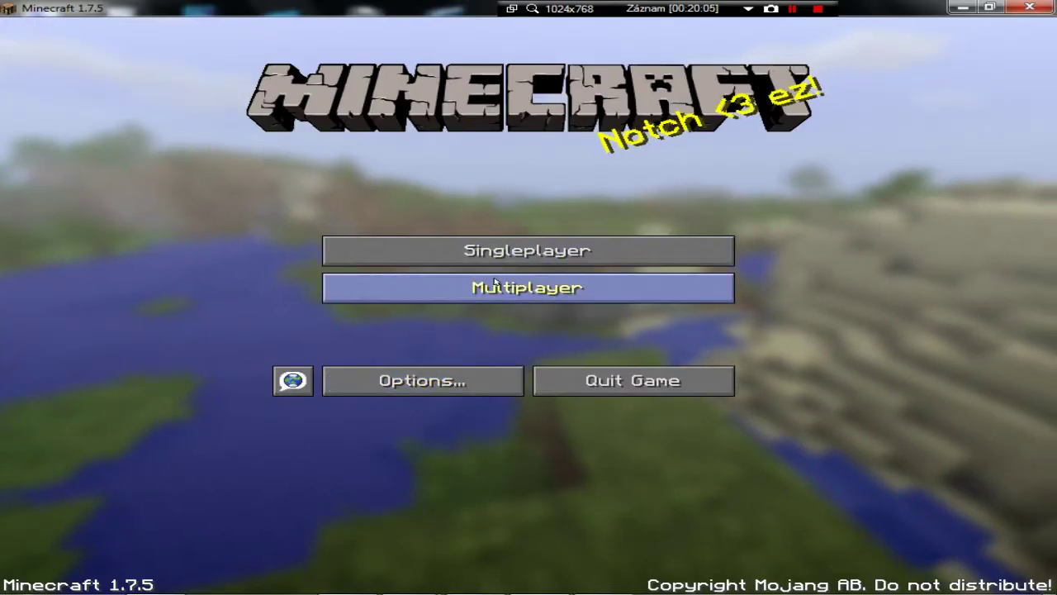
Join the BattleCraft [CZ/SK] multiplayer server, bring up the player list and walk forward
click(428, 287)
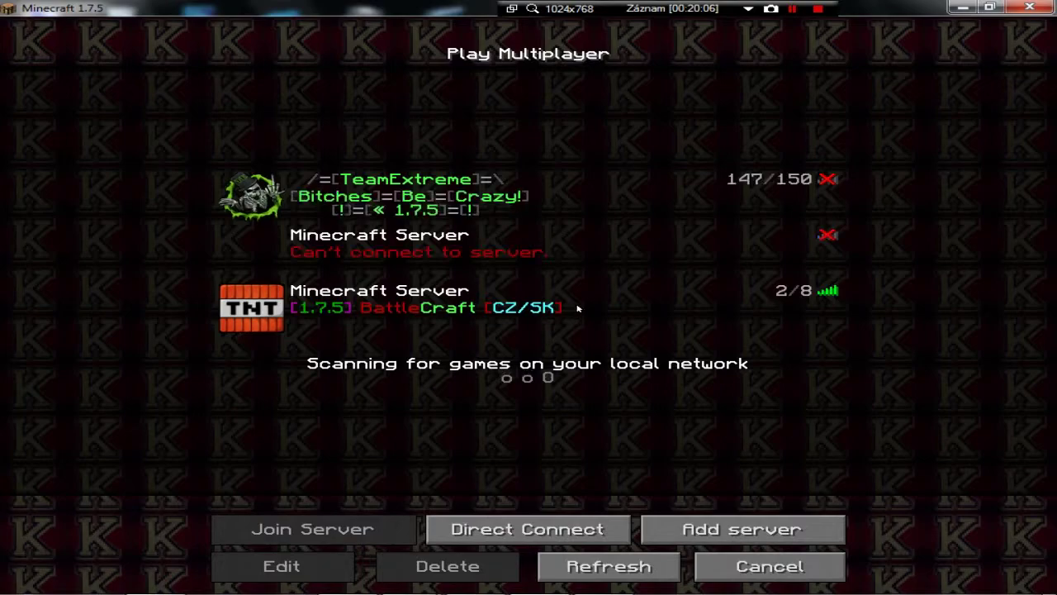
double_click(579, 306)
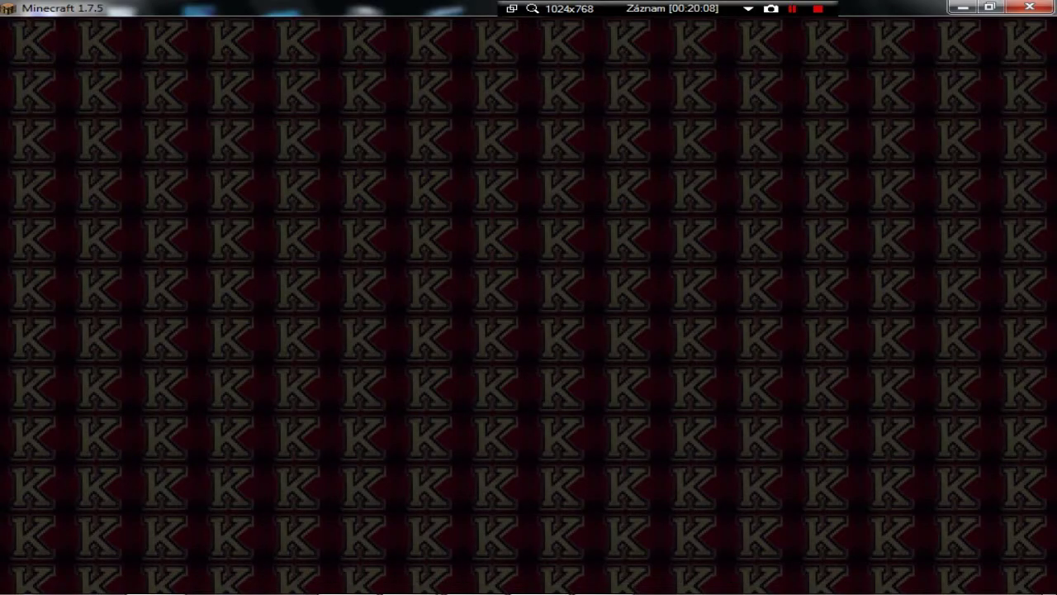
key(Tab)
key(w)
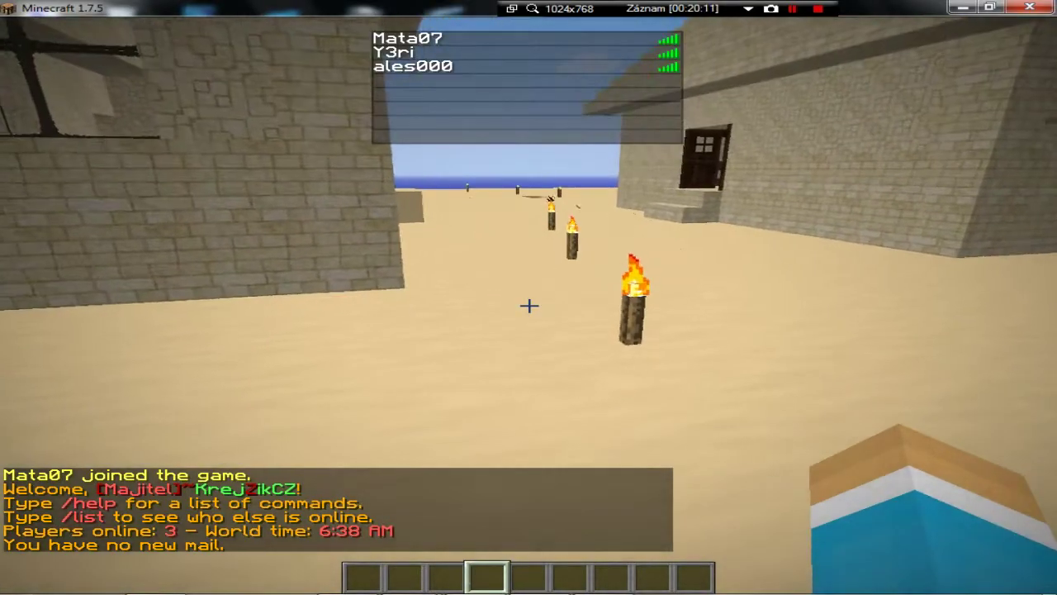
Send the chat message "cs" to the players on the server
text(tcs)
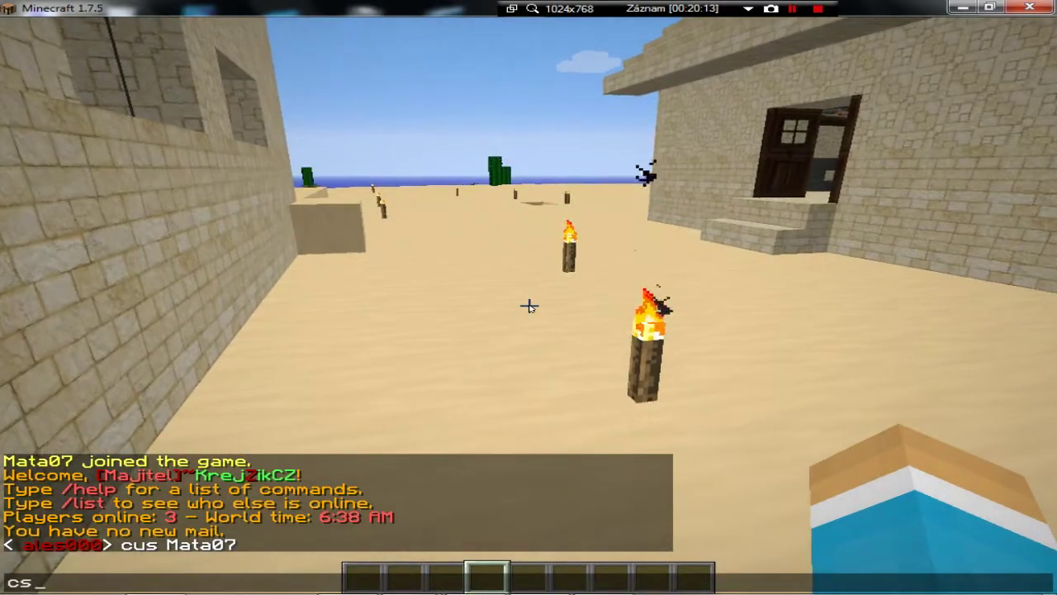
key(Return)
key(Tab)
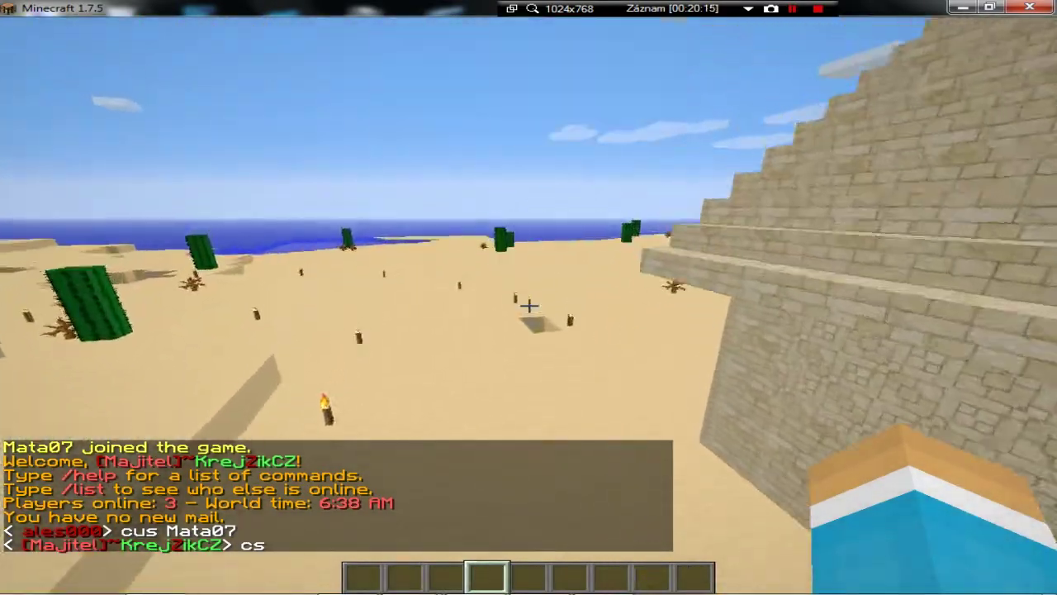
Inspect the custom logo on the creative Building Blocks and Survival Inventory pages, and close the inventory
key(e)
key(e)
key(e)
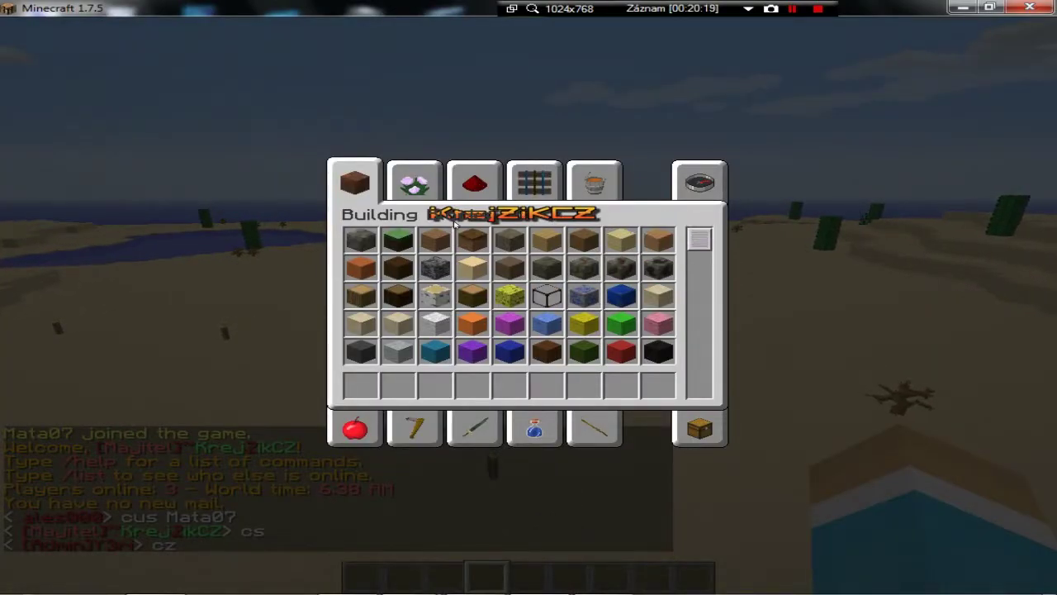
click(700, 426)
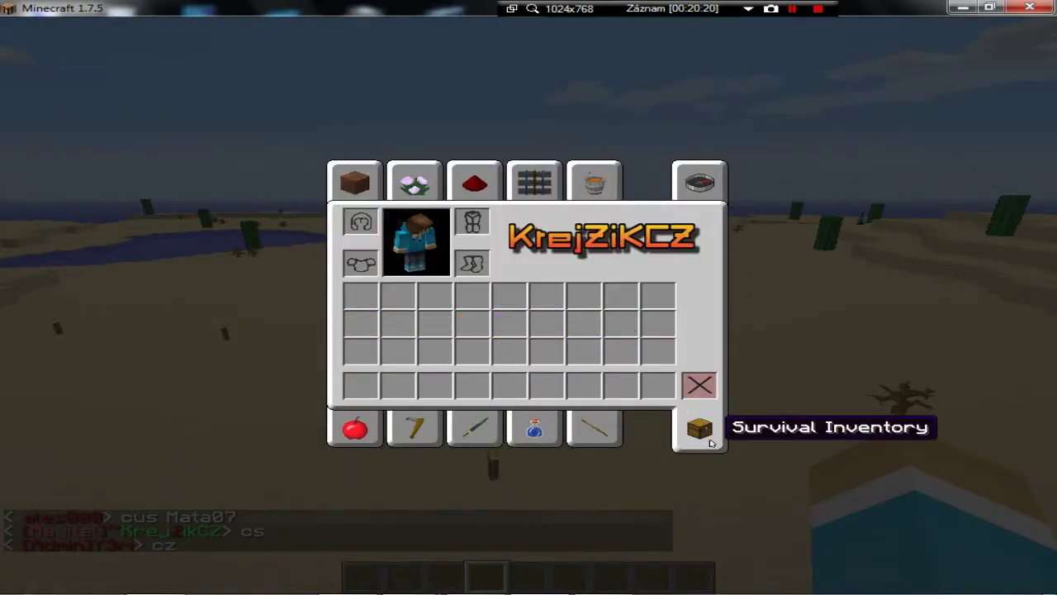
key(e)
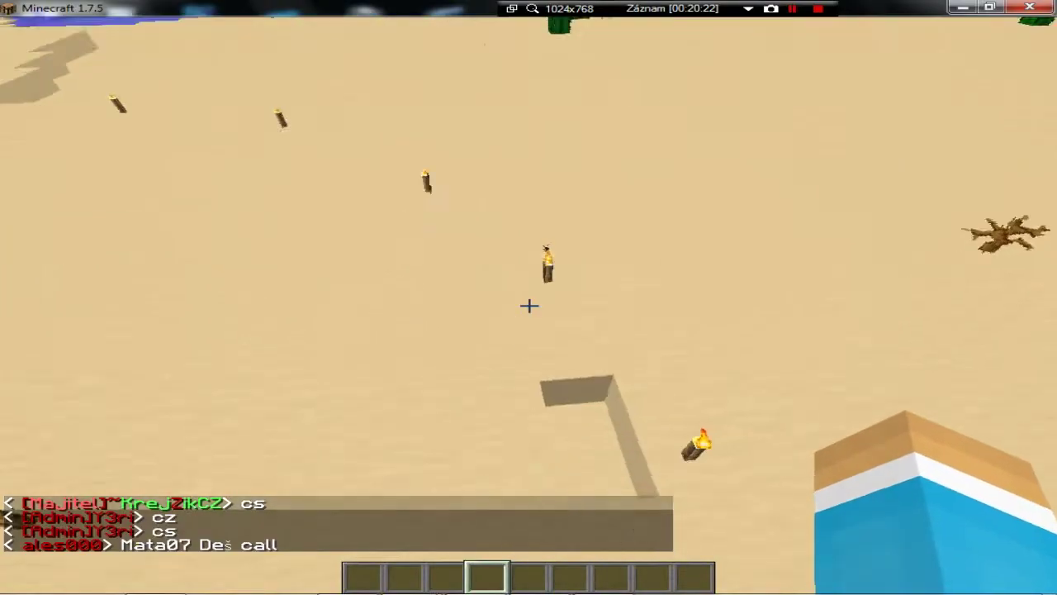
Bring up the player list, walk towards the village, and send the chat message "Az dotocim"
key(Tab)
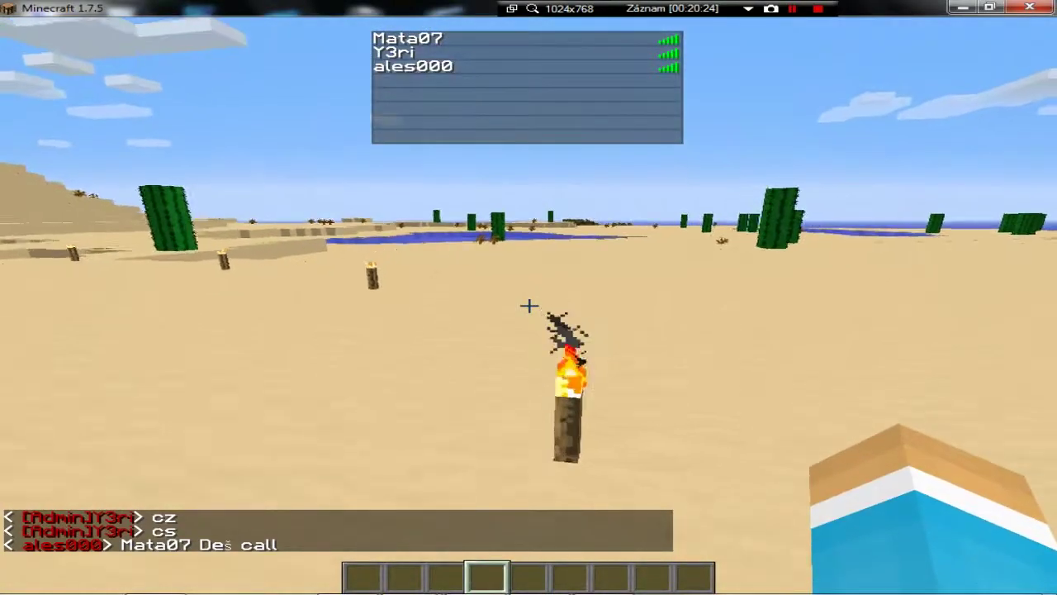
key(w)
key(t)
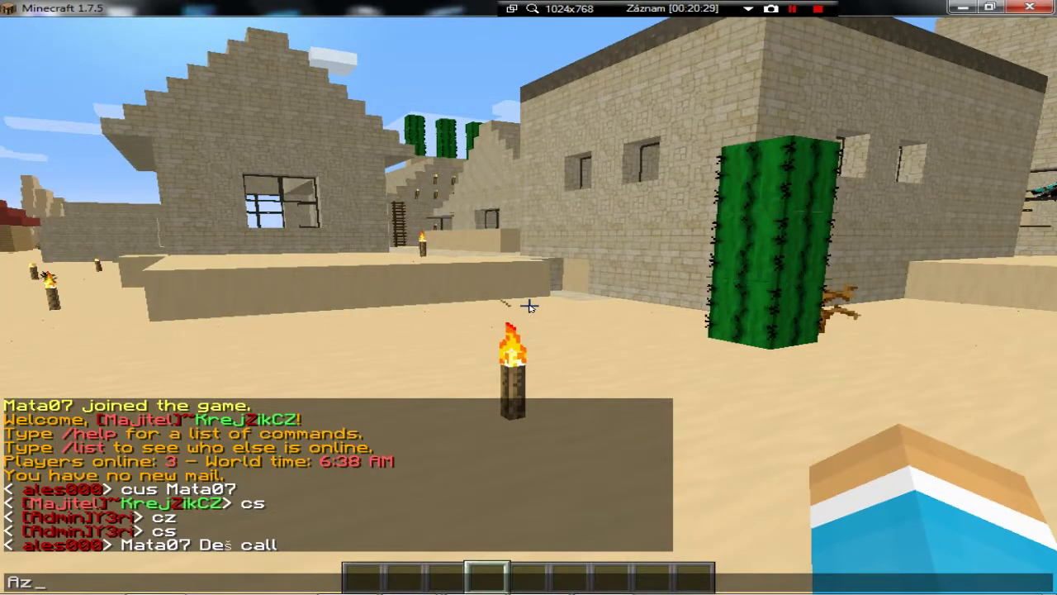
text(Az dotocim)
key(Return)
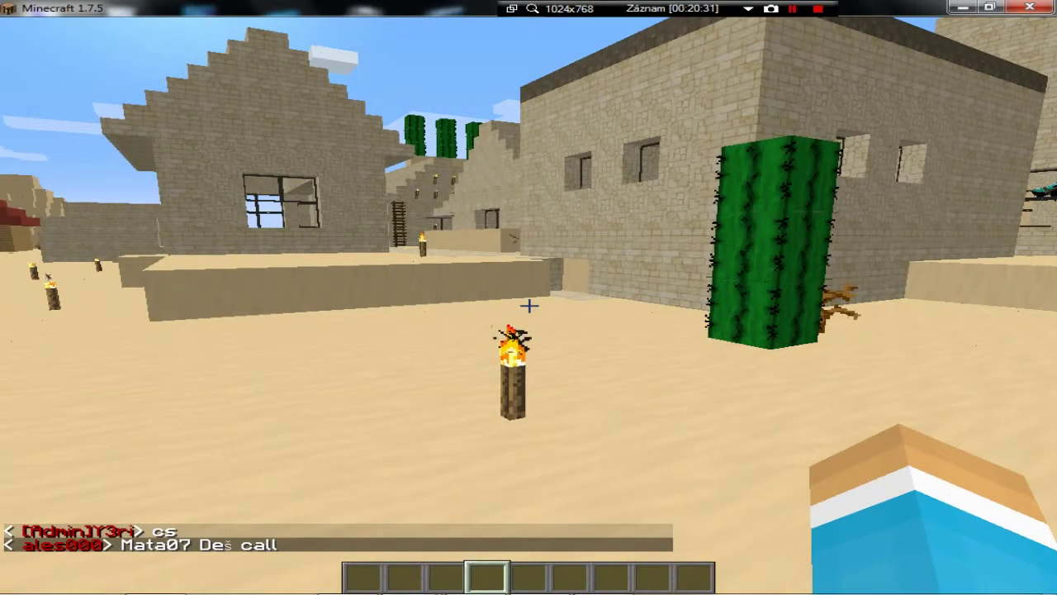
Check the custom logo in the Survival Inventory, and walk to the open doorway of the sandstone house with the sign
key(e)
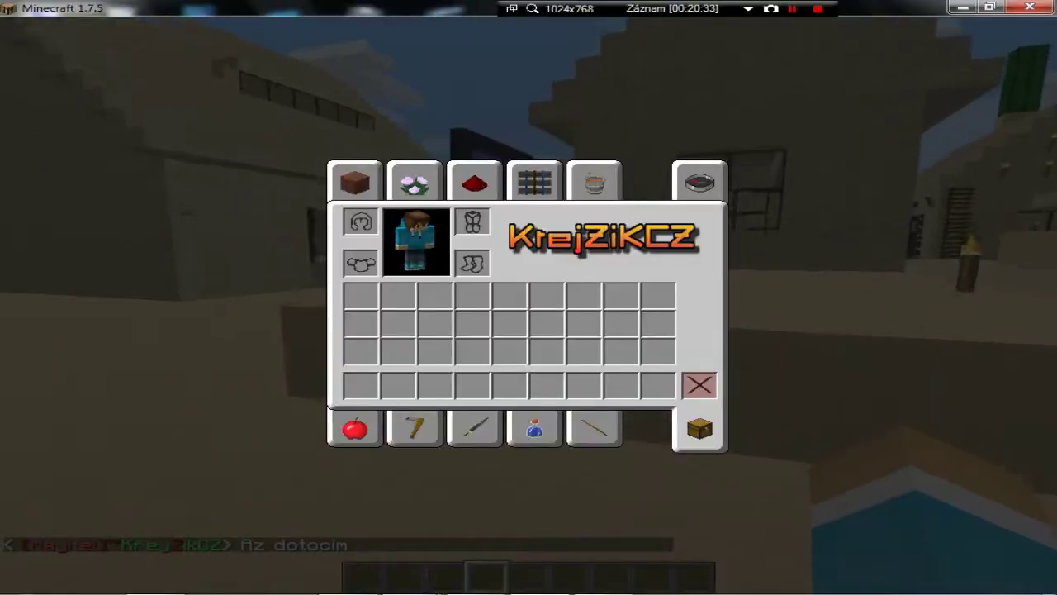
key(e)
key(w)
key(w)
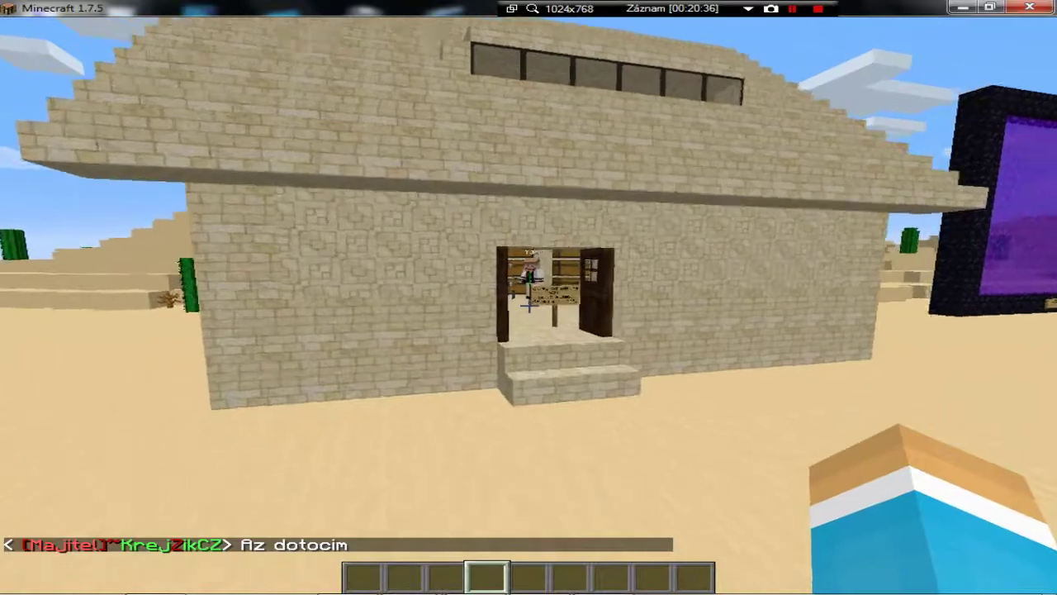
key(w)
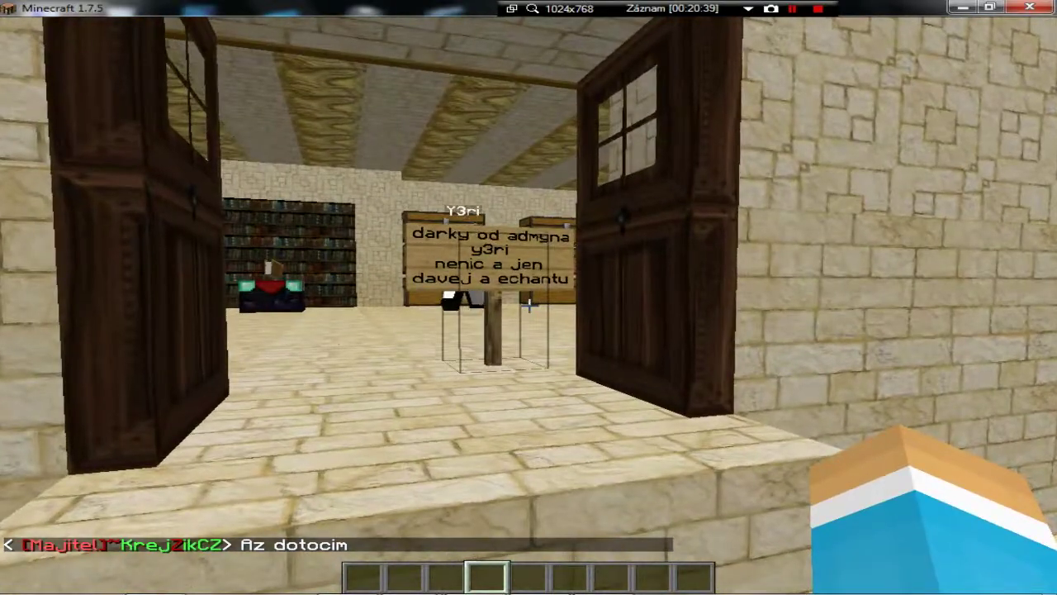
key(w)
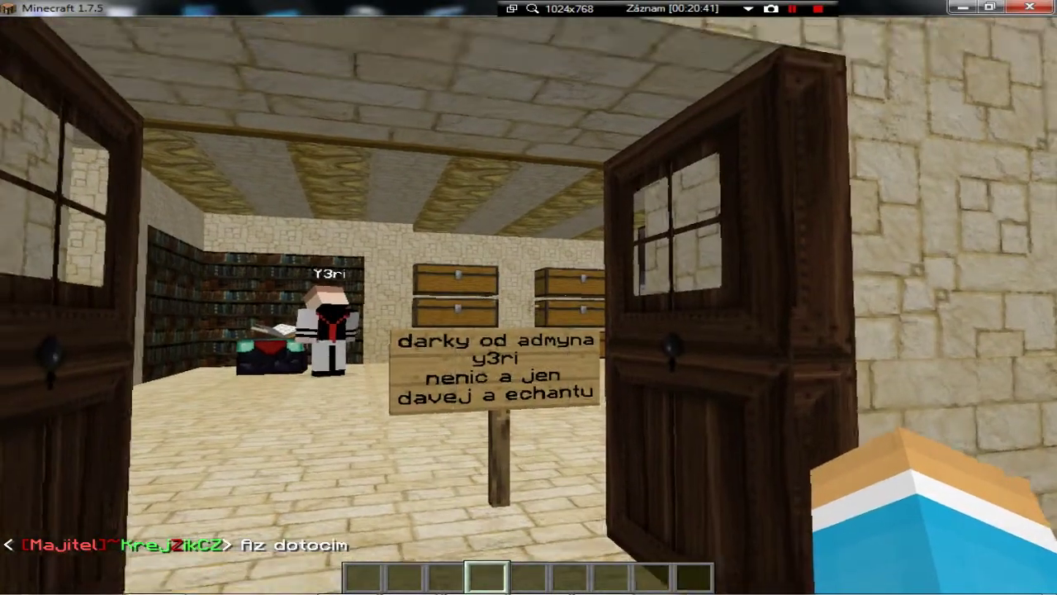
key(w)
key(w)
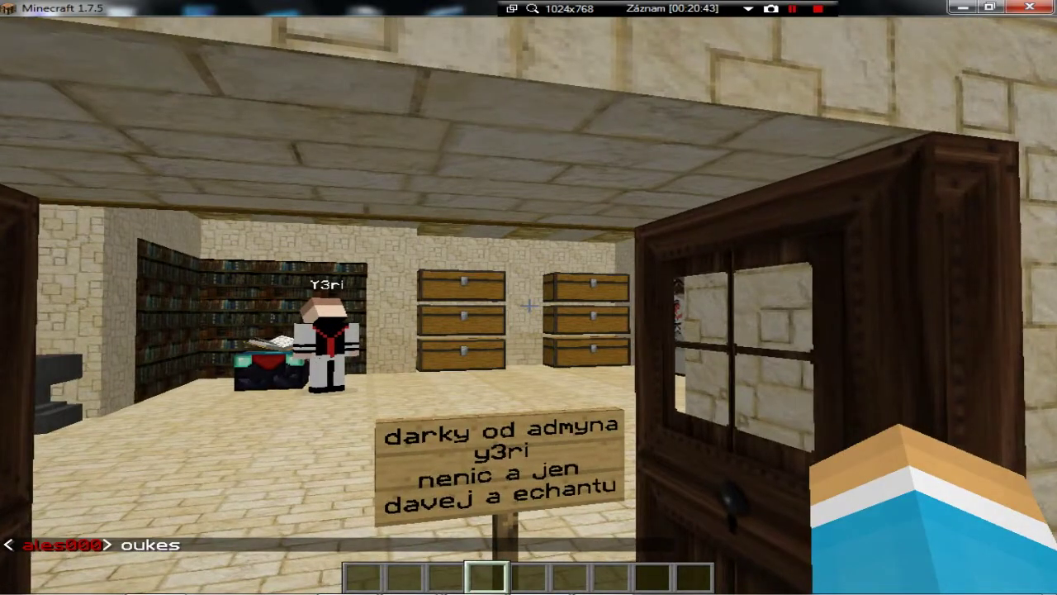
Go inside to examine the enchanting table's textures, and try to open one of the stacked furnaces
key(w)
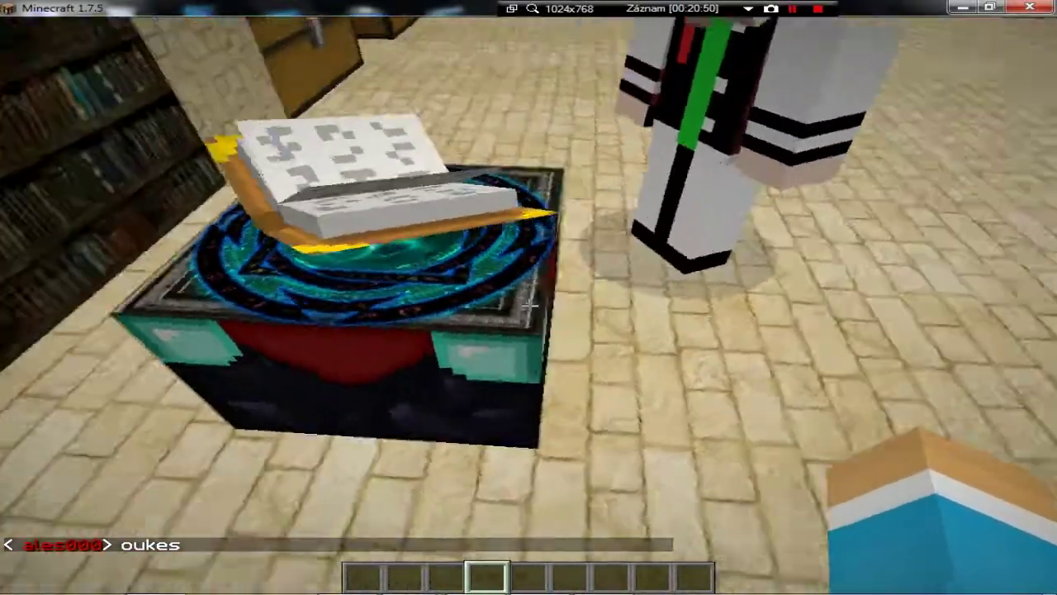
key(w)
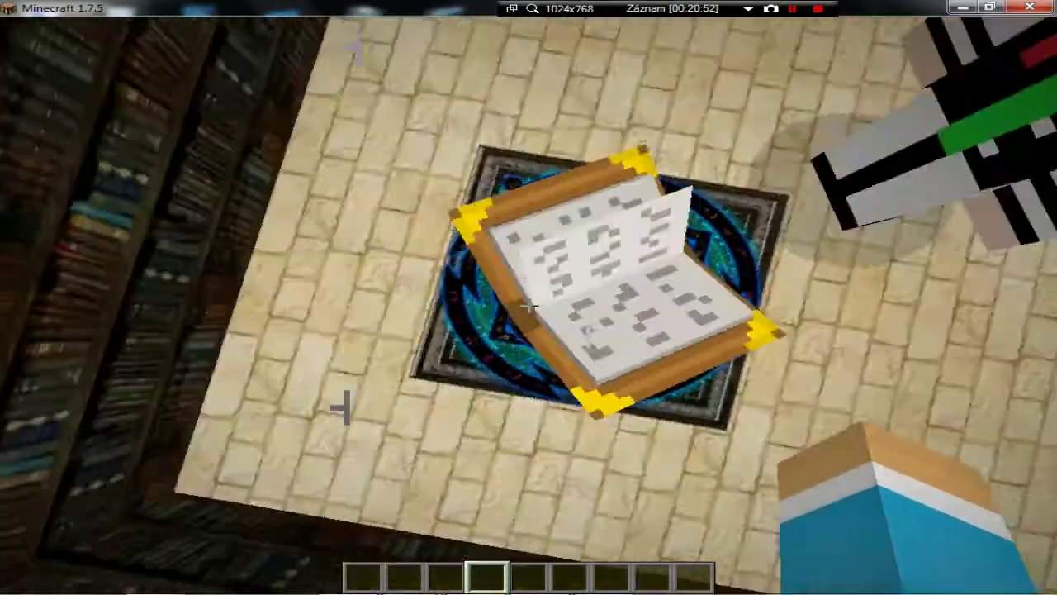
key(w)
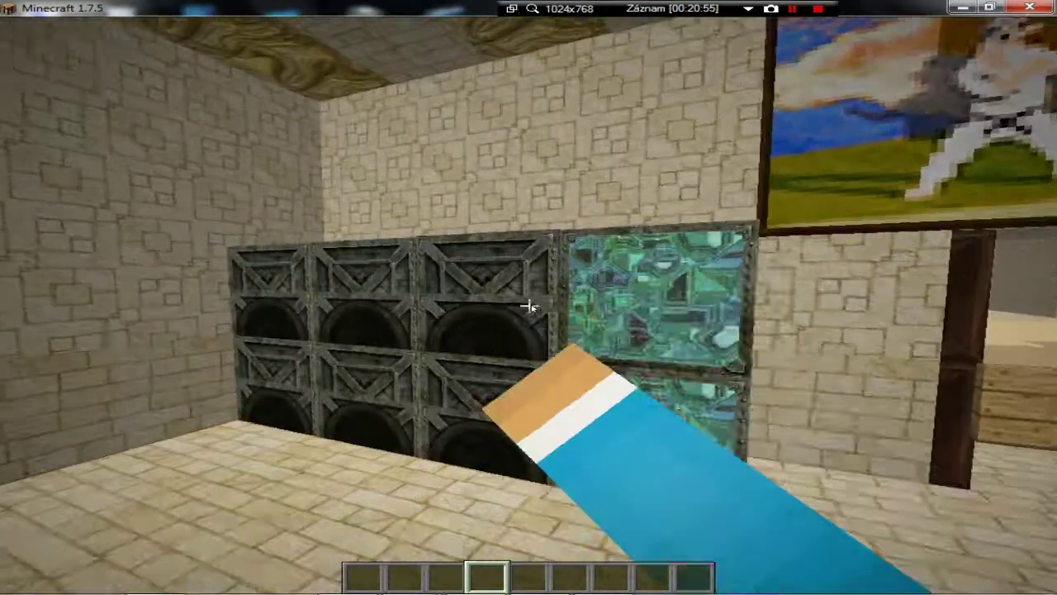
right_click(528, 306)
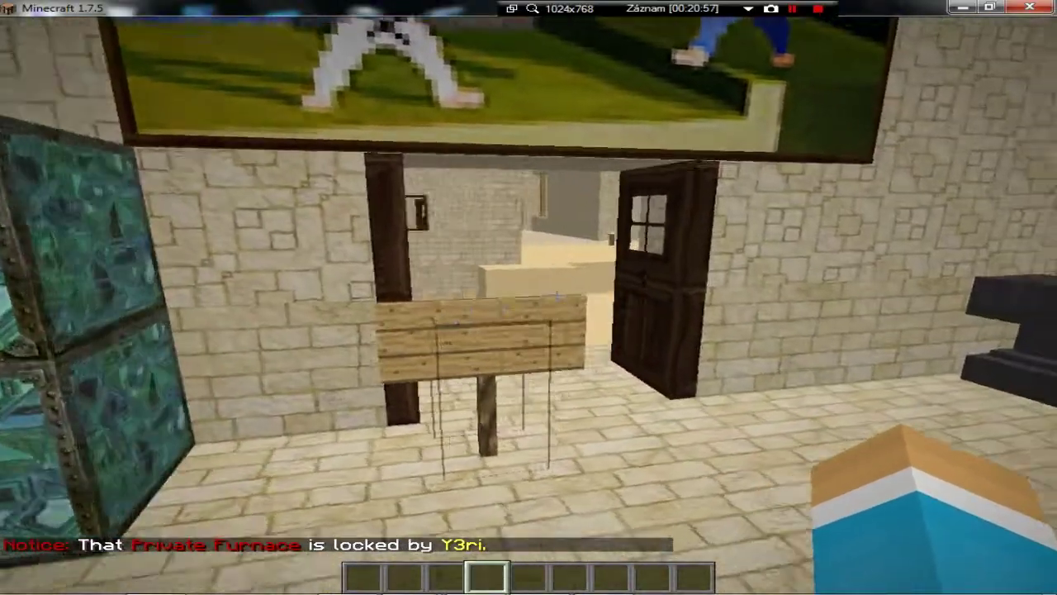
Take a lava bucket from the Miscellaneous page of the creative inventory and close the inventory
key(e)
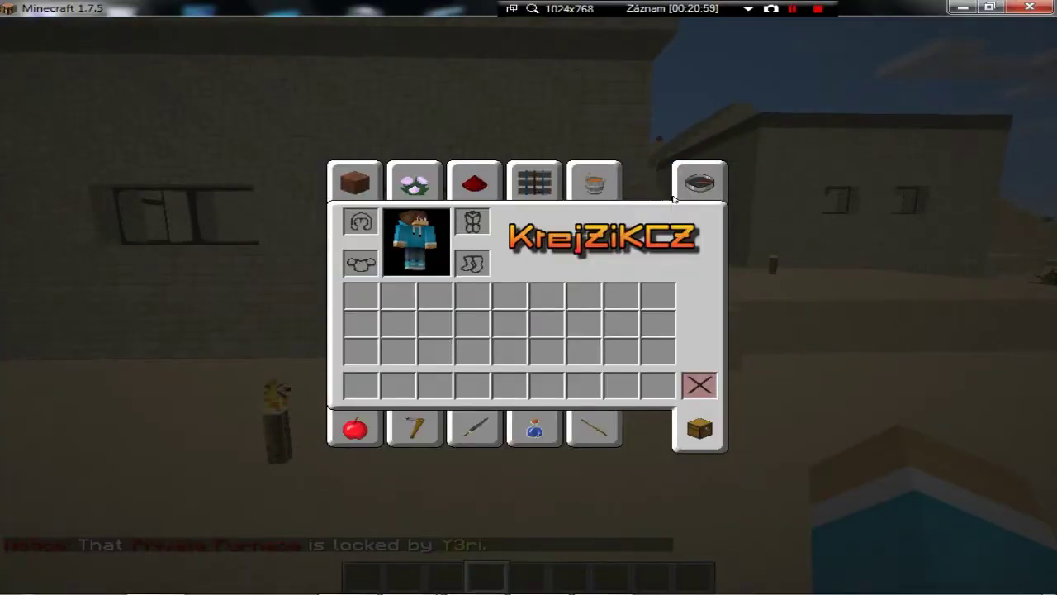
click(699, 182)
click(596, 183)
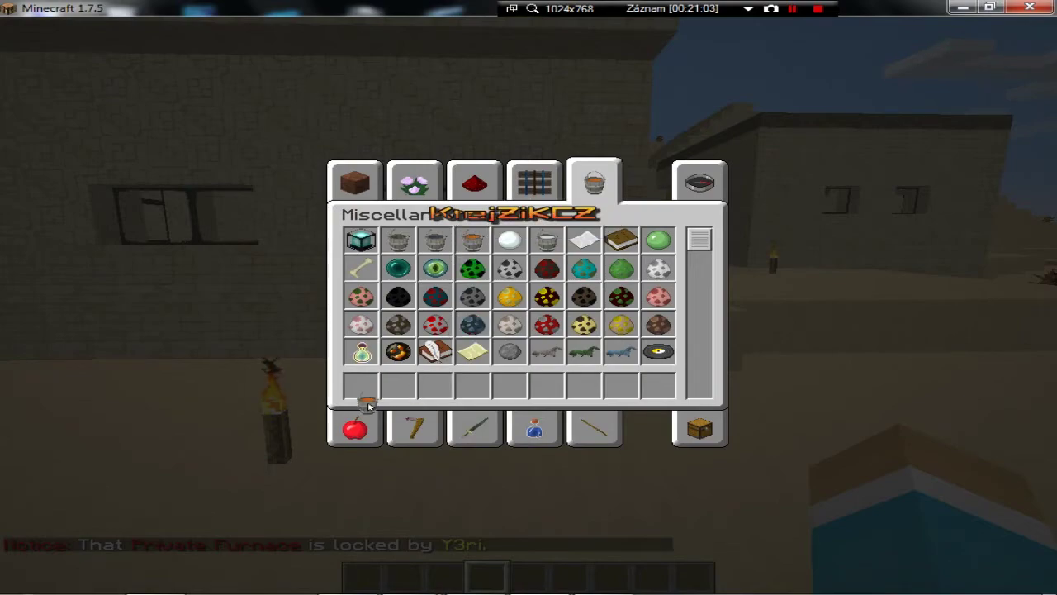
key(e)
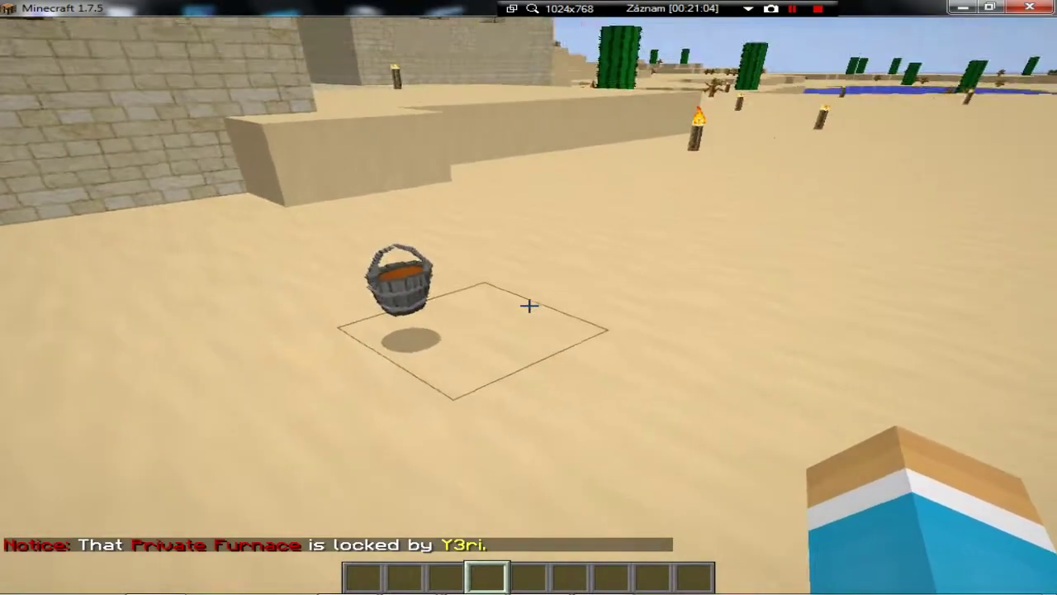
Place a Diamond Pickaxe from Tools in the second hotbar slot, equip it, and view the character holding it in third person
key(e)
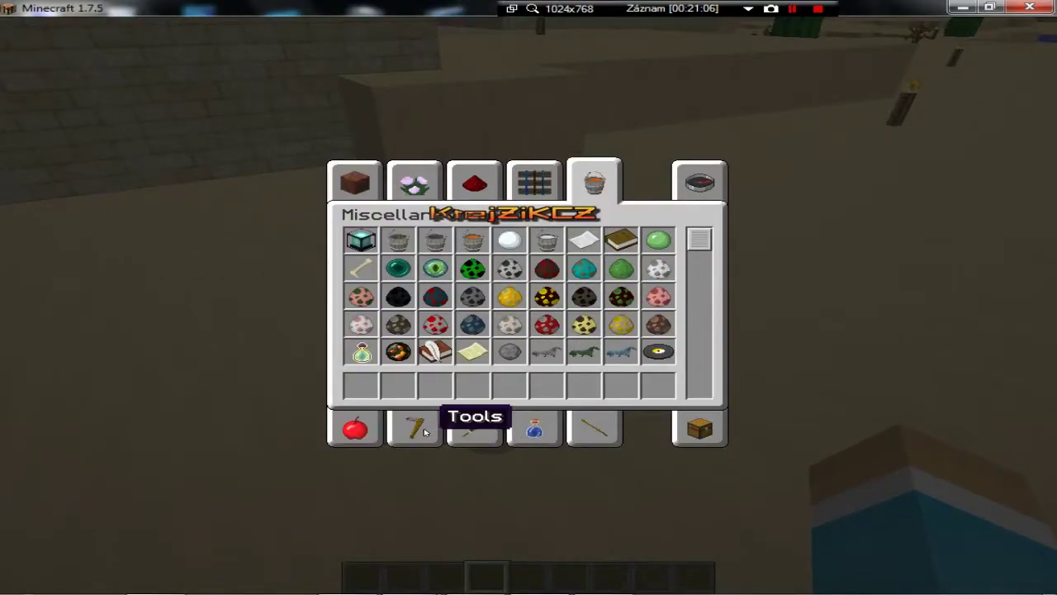
click(424, 432)
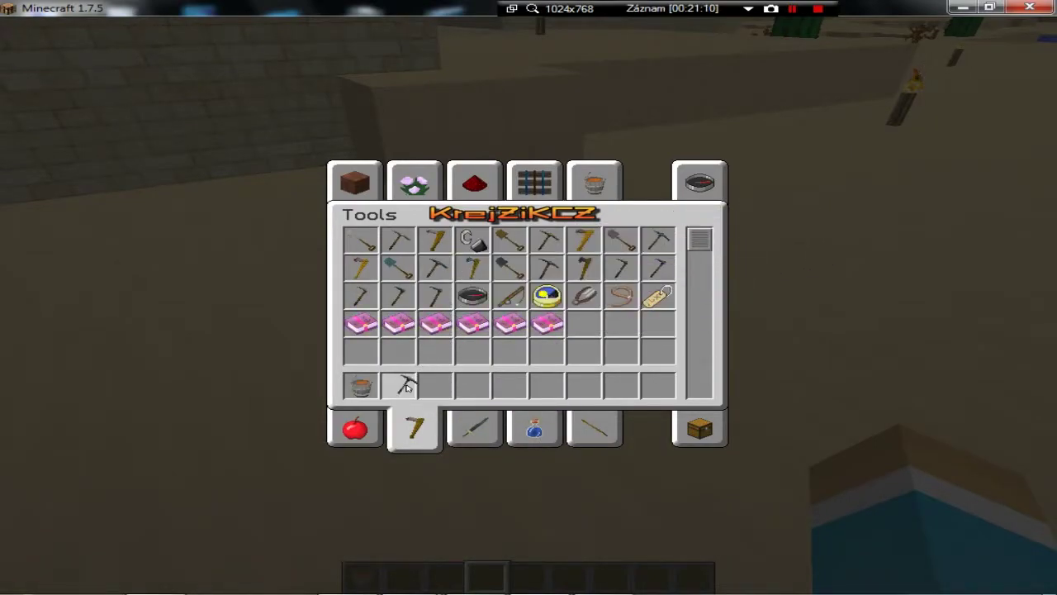
click(407, 386)
key(e)
key(2)
key(F5)
key(F5)
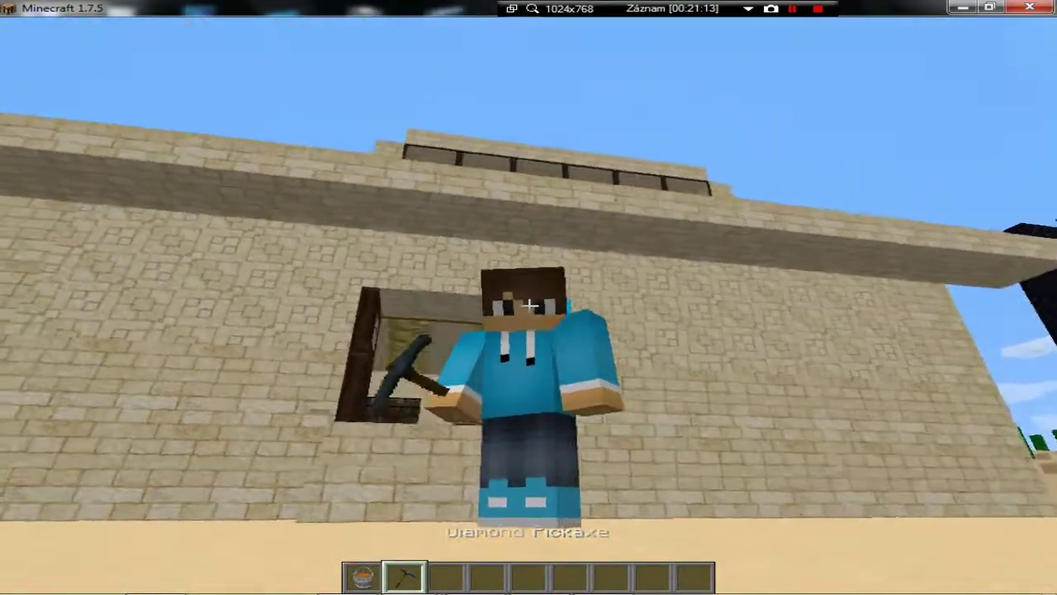
key(F5)
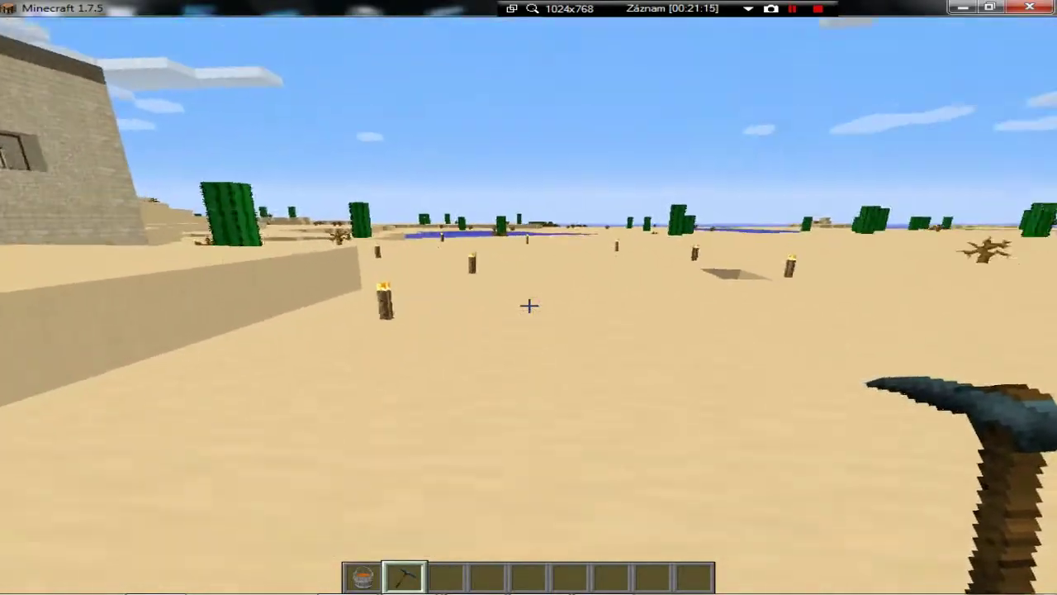
Place a Stick from Materials in the third hotbar slot, and cycle through the camera perspectives while holding it
key(e)
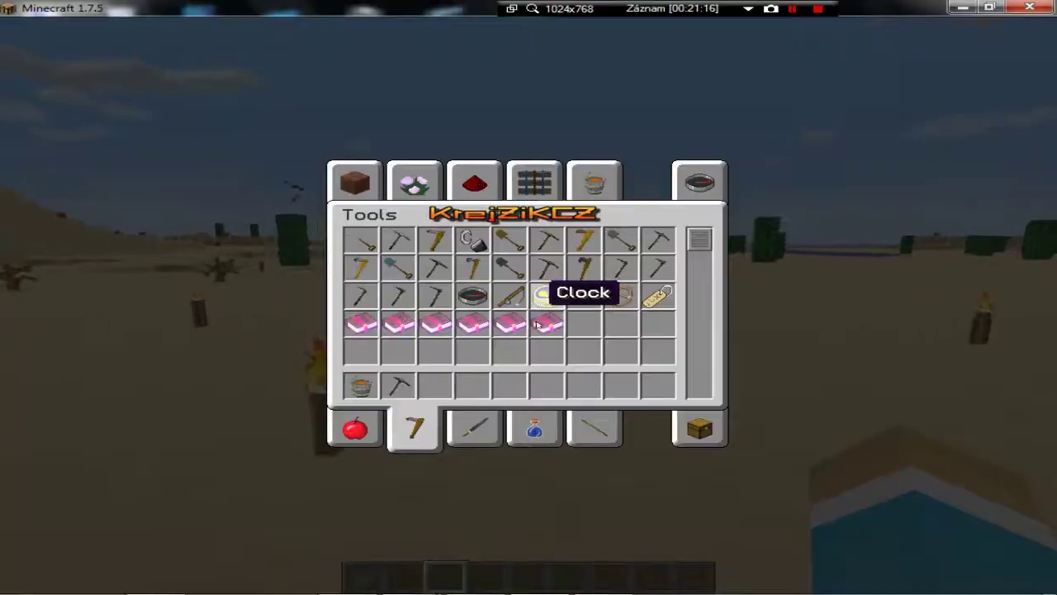
click(593, 424)
click(446, 385)
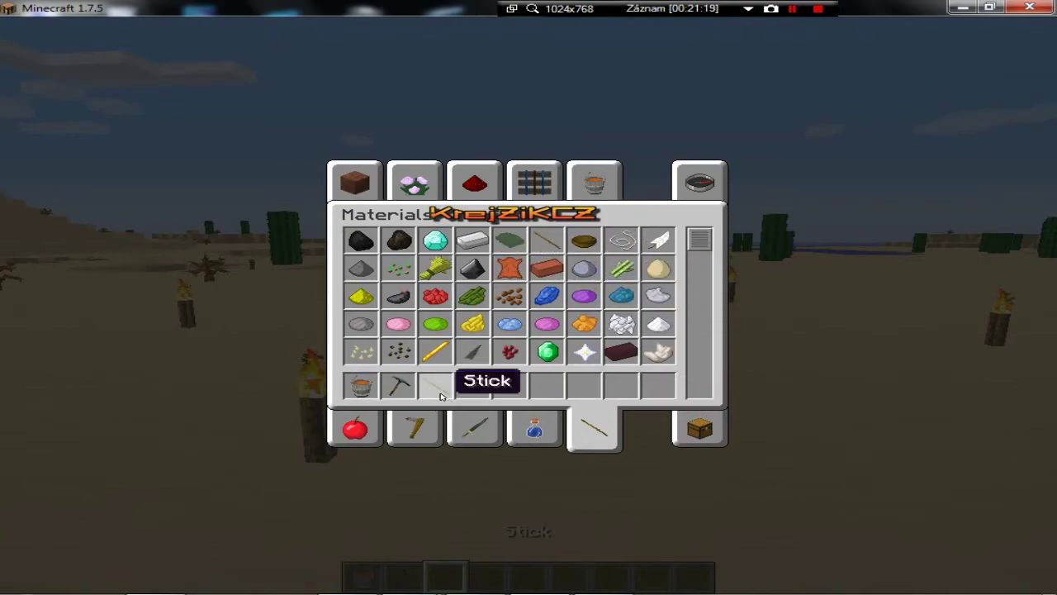
key(e)
key(F5)
key(F5)
key(F5)
key(F5)
key(F5)
key(F5)
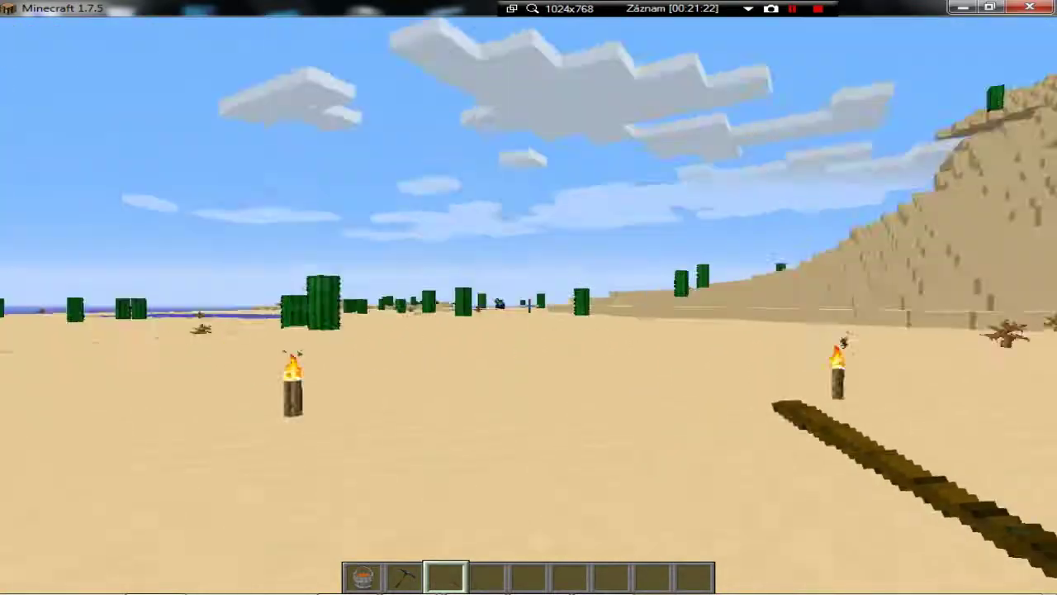
Enter the chat command starting with "/PClea", and disconnect from the server
key(slash)
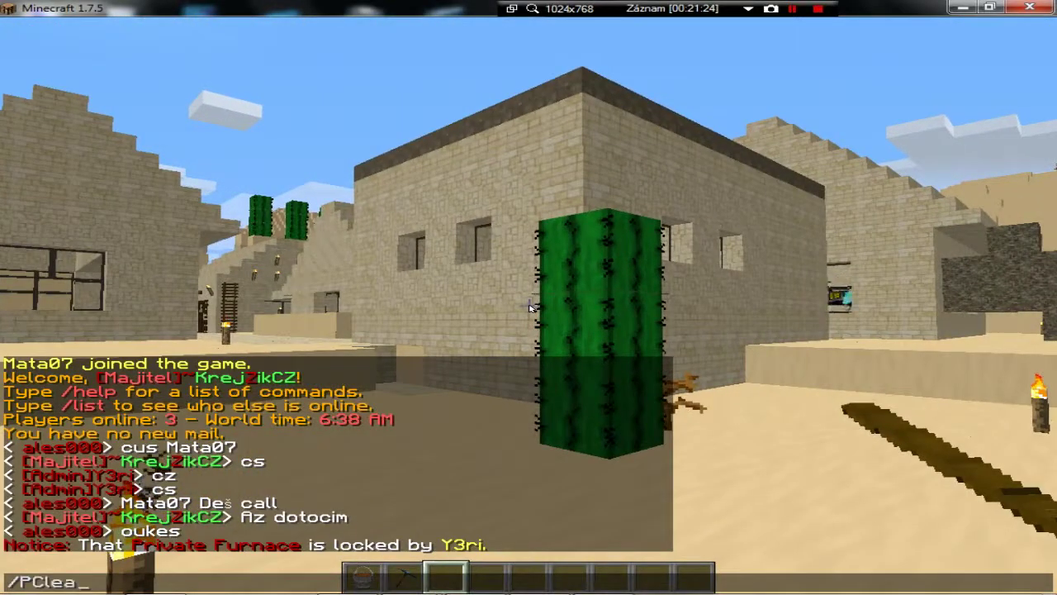
key(Return)
key(Escape)
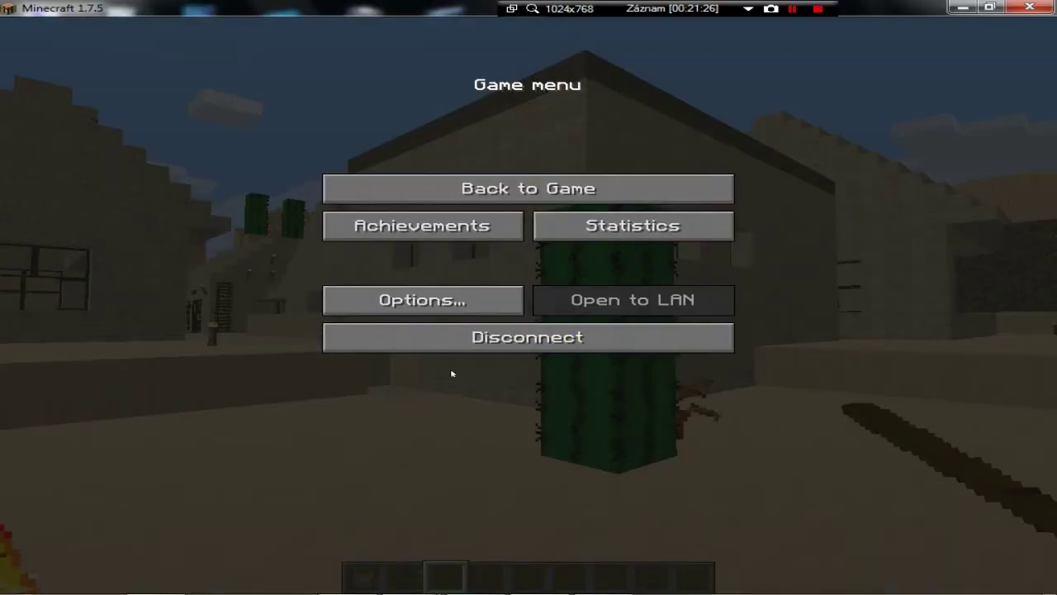
click(449, 350)
Switch to the desktop, and close the resourcepacks folder and the Faithful_3.zip archive in WinRAR
key(alt+Tab)
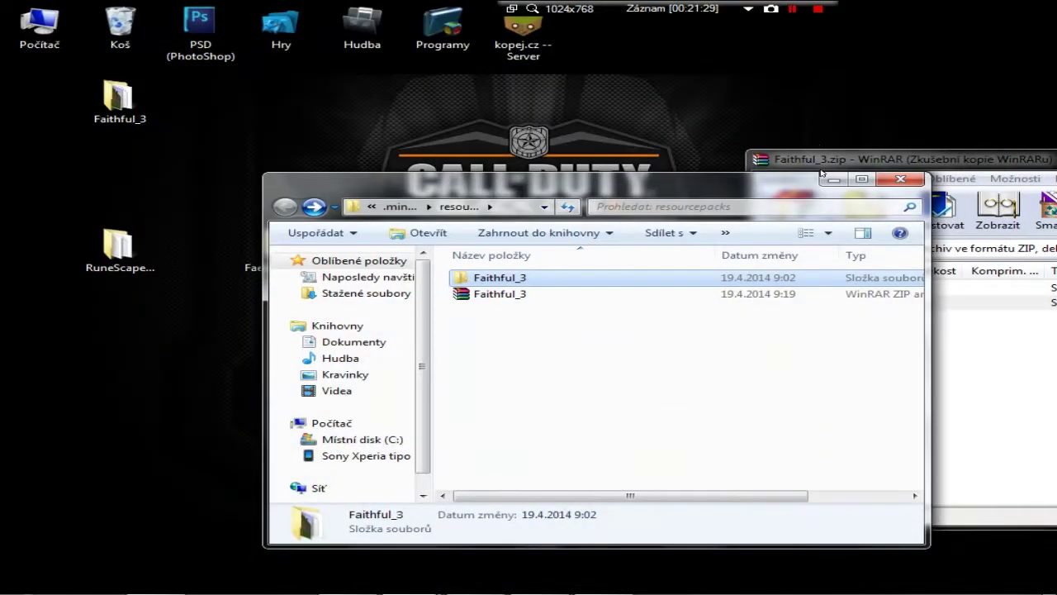
click(884, 181)
drag(823, 164, 181, 155)
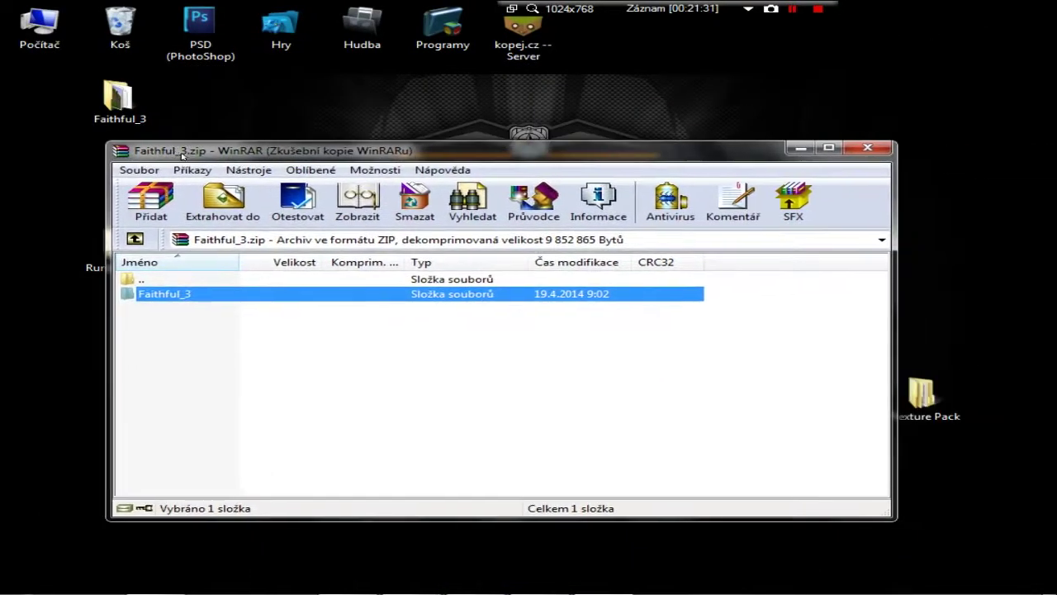
click(884, 153)
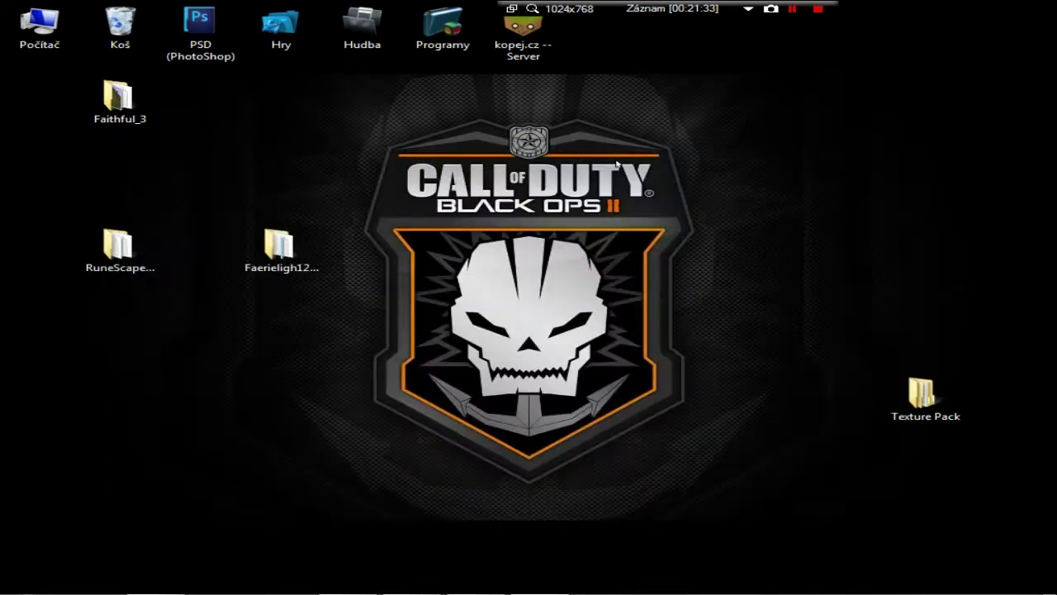